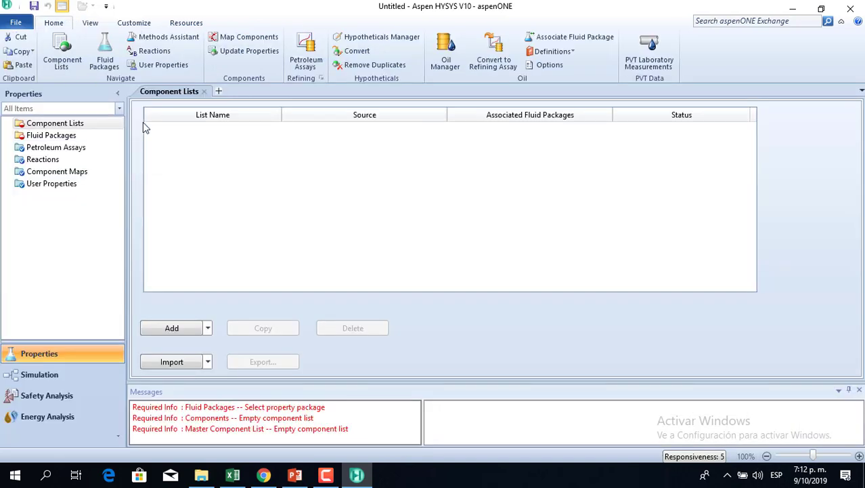
- Create a component list from the HYSYS databank containing methane, ethane, propane and n-butane
{"action": "left_click", "coordinate": [165, 329]}
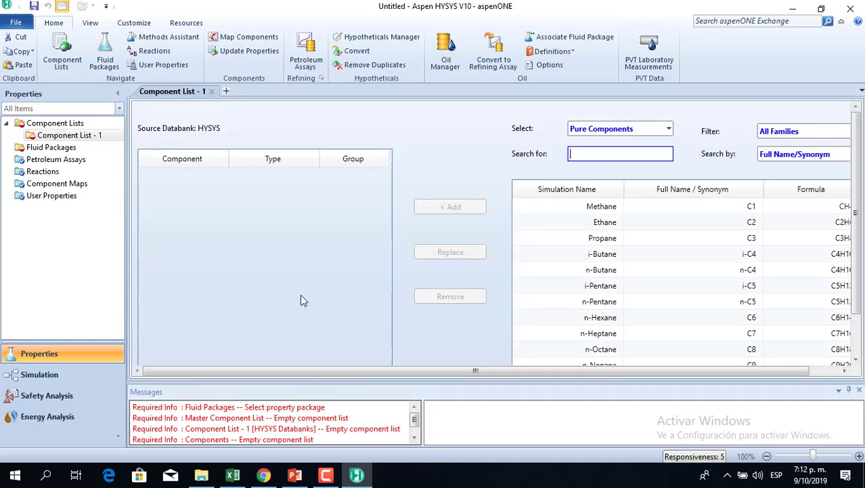
{"action": "type", "text": "methane"}
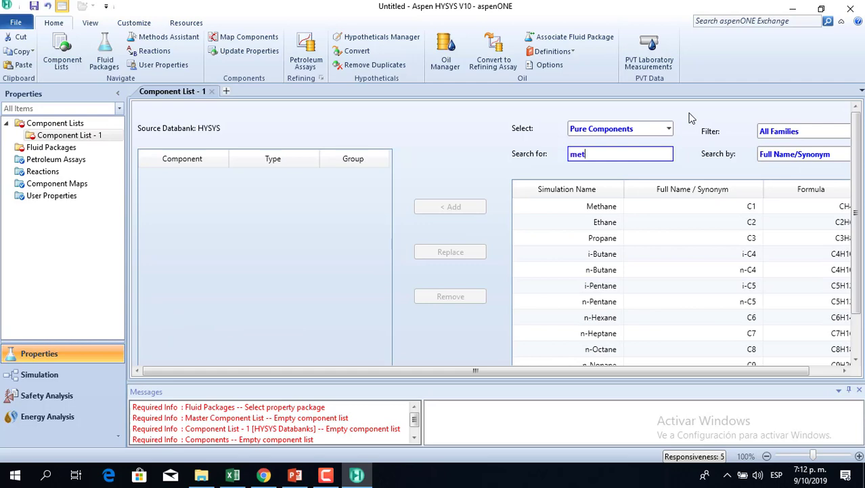
{"action": "key", "text": "Return"}
{"action": "type", "text": "ethane"}
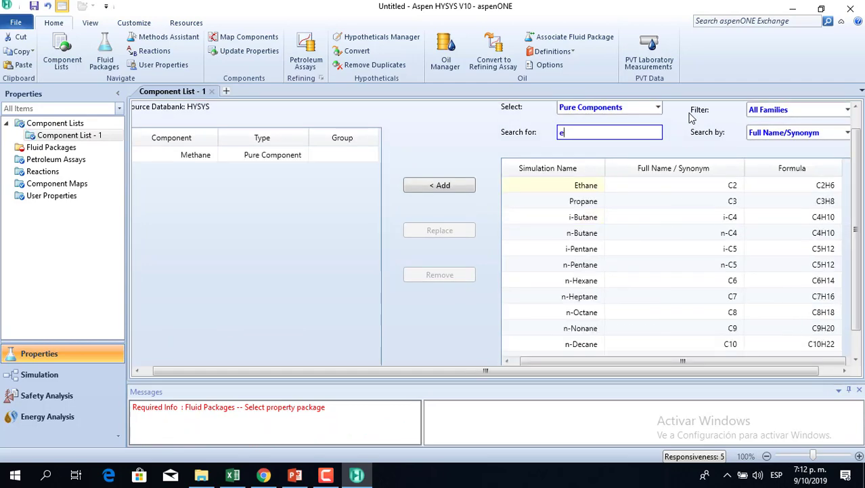
{"action": "key", "text": "Return"}
{"action": "type", "text": "propane"}
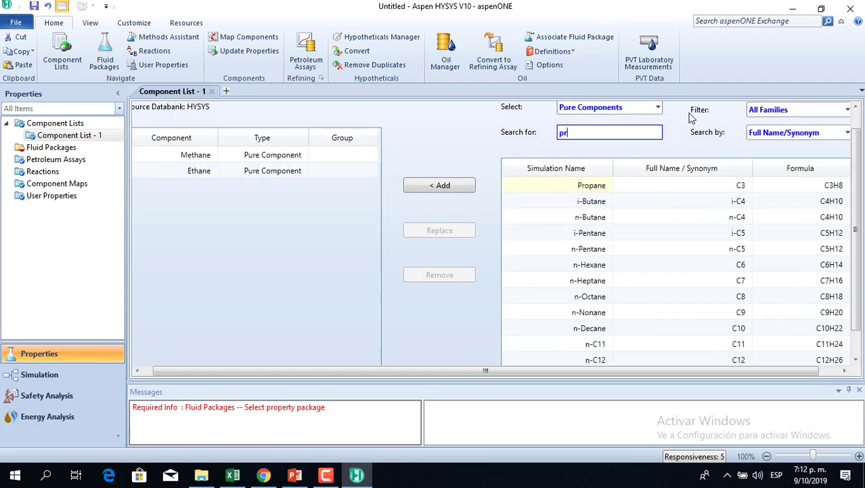
{"action": "key", "text": "Return"}
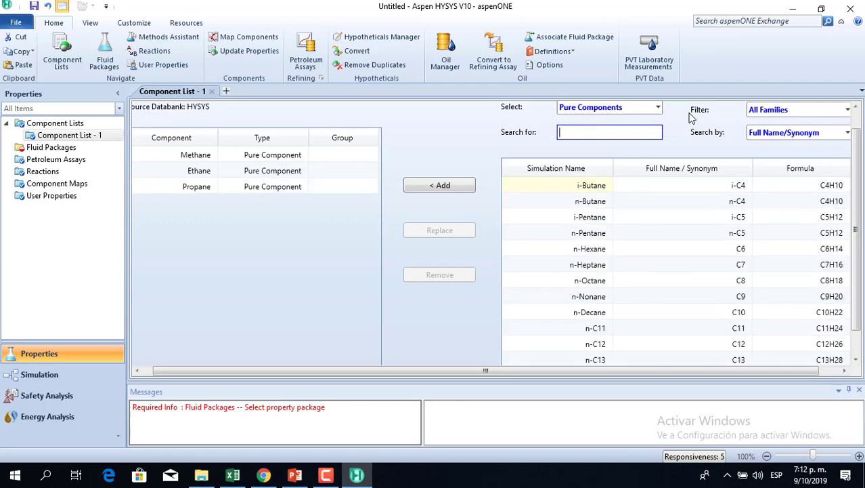
{"action": "type", "text": "but"}
{"action": "key", "text": "Return"}
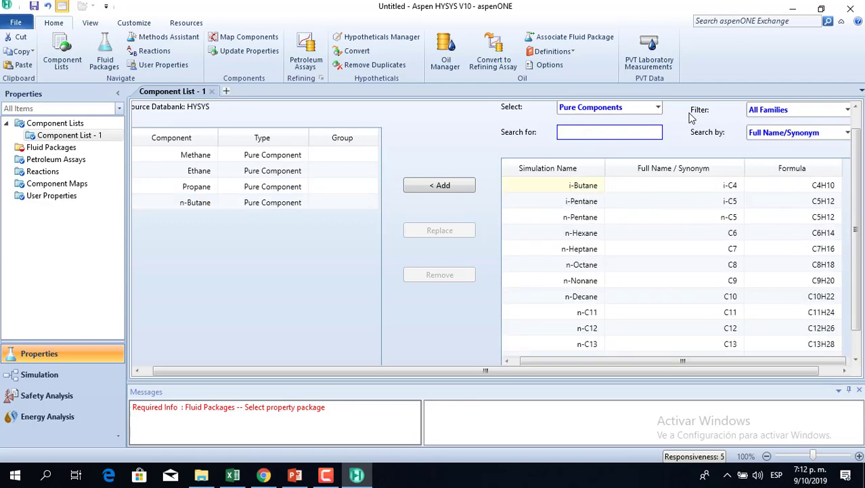
- Add a fluid package with the Peng-Robinson property package and enter the simulation environment
{"action": "left_click", "coordinate": [76, 149]}
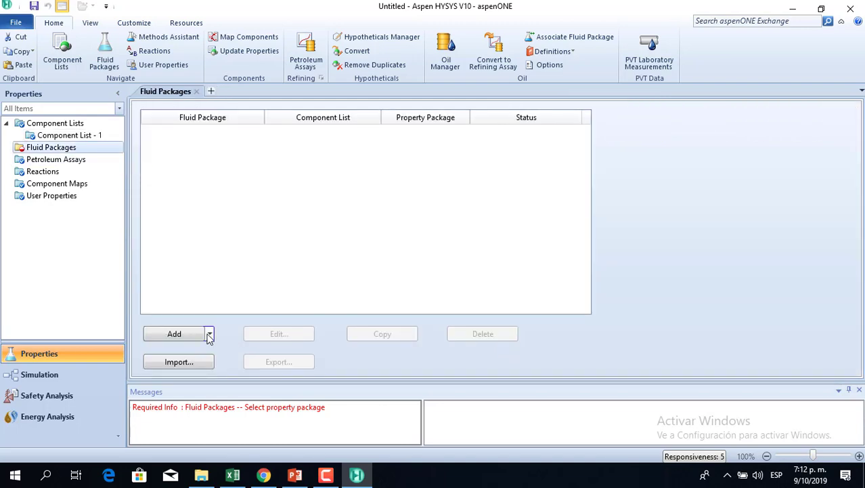
{"action": "left_click", "coordinate": [165, 338]}
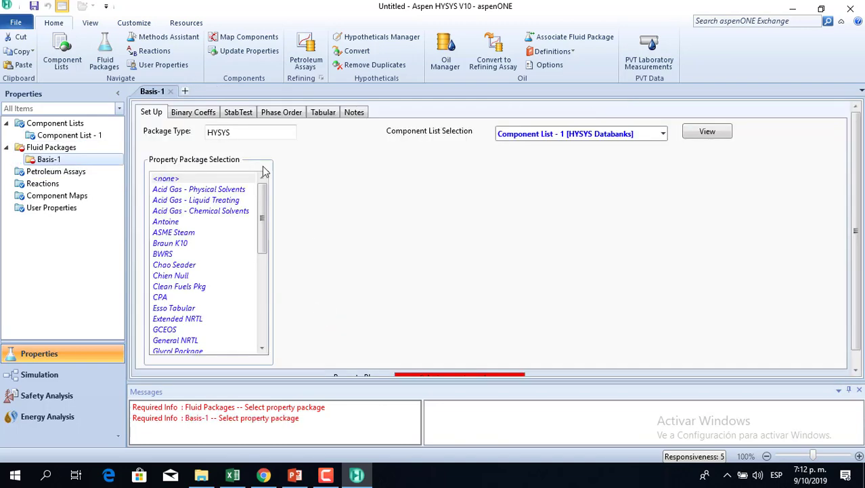
{"action": "left_click_drag", "start_coordinate": [264, 234], "coordinate": [264, 297]}
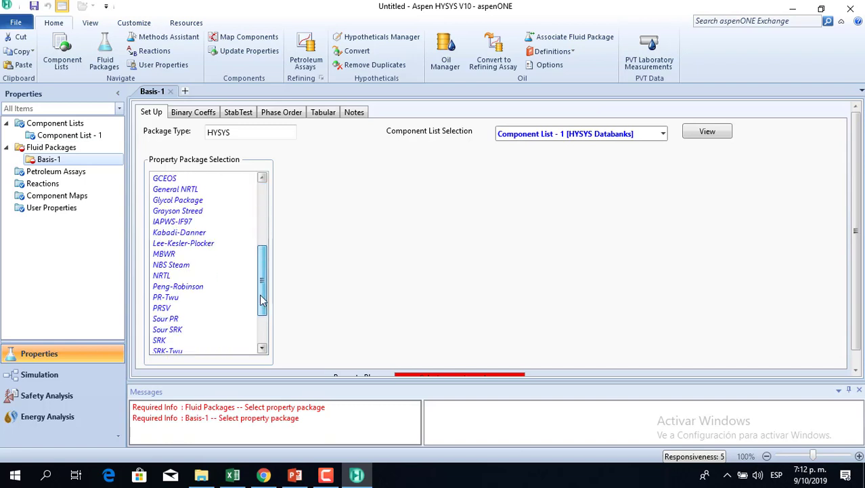
{"action": "left_click", "coordinate": [187, 287]}
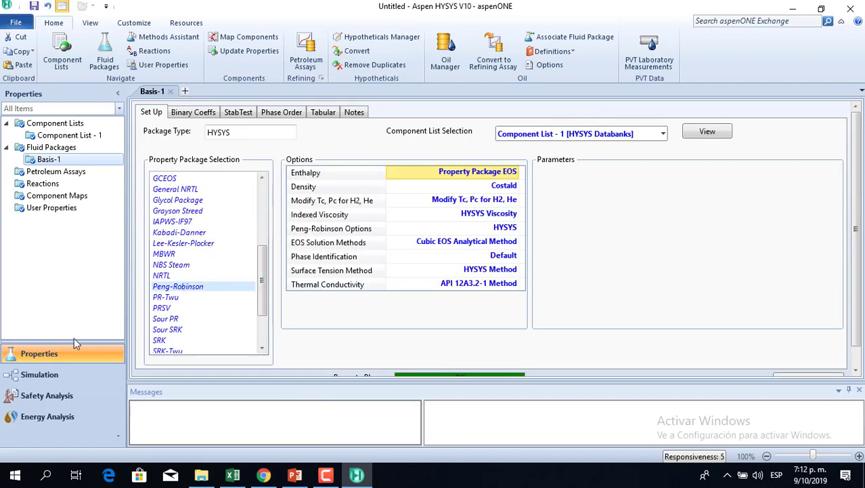
{"action": "left_click", "coordinate": [65, 377]}
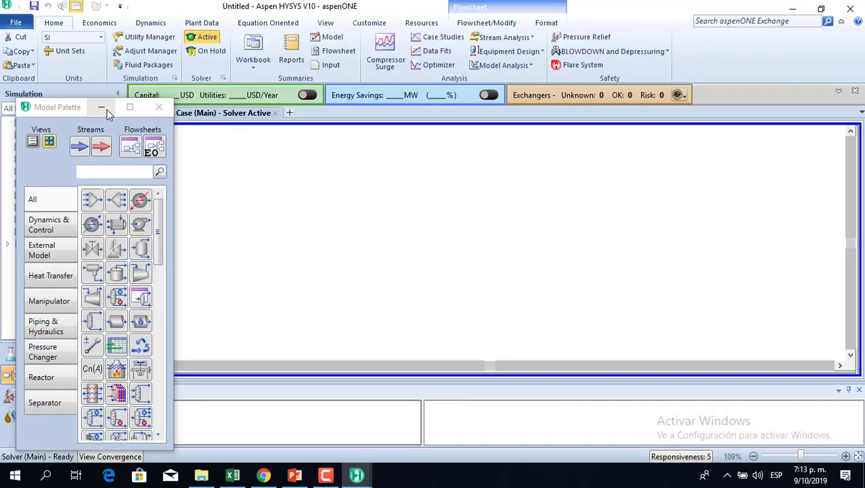
- Examine the unit operations in the model palette by category, including reactors, heat transfer, piping, pressure changers, separators, external models and control
{"action": "left_click_drag", "start_coordinate": [62, 109], "coordinate": [221, 39]}
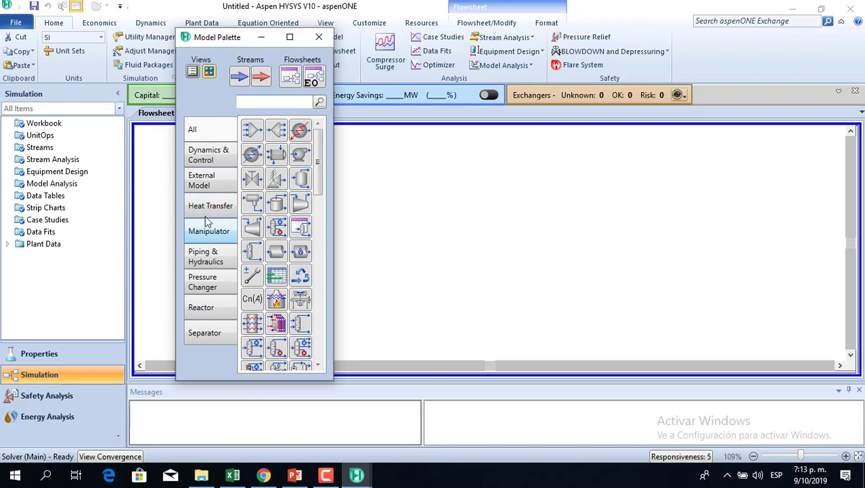
{"action": "left_click", "coordinate": [200, 307]}
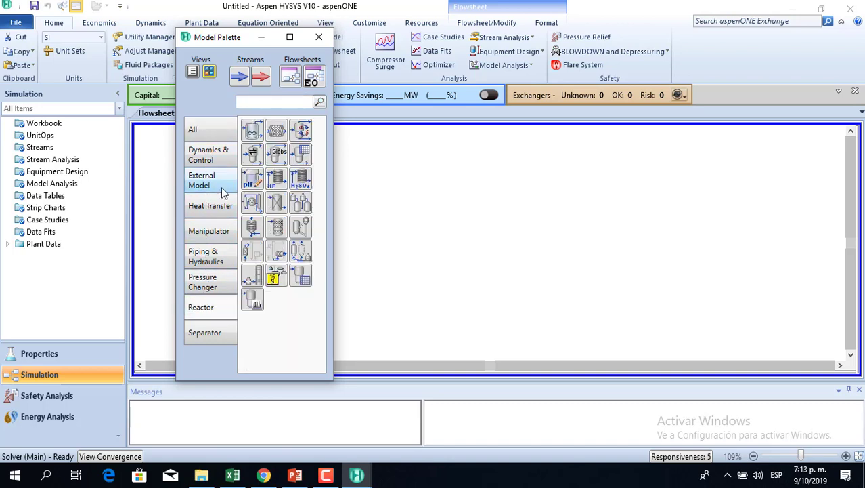
{"action": "left_click", "coordinate": [226, 210]}
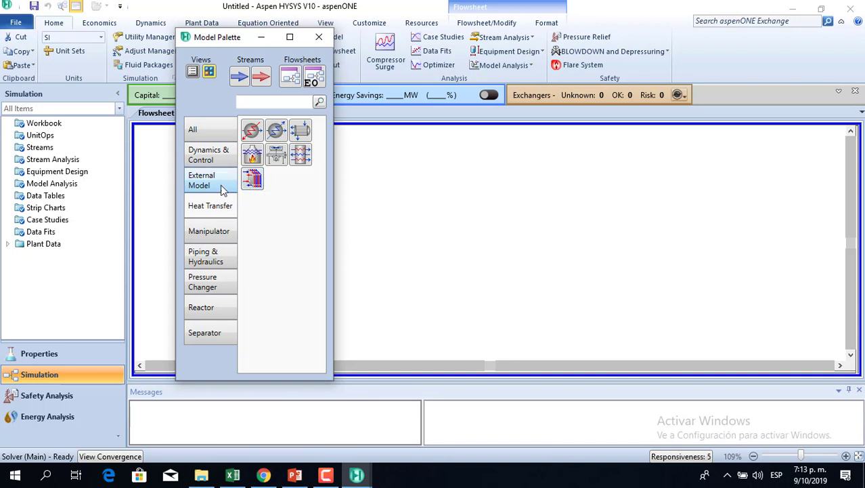
{"action": "left_click", "coordinate": [215, 256]}
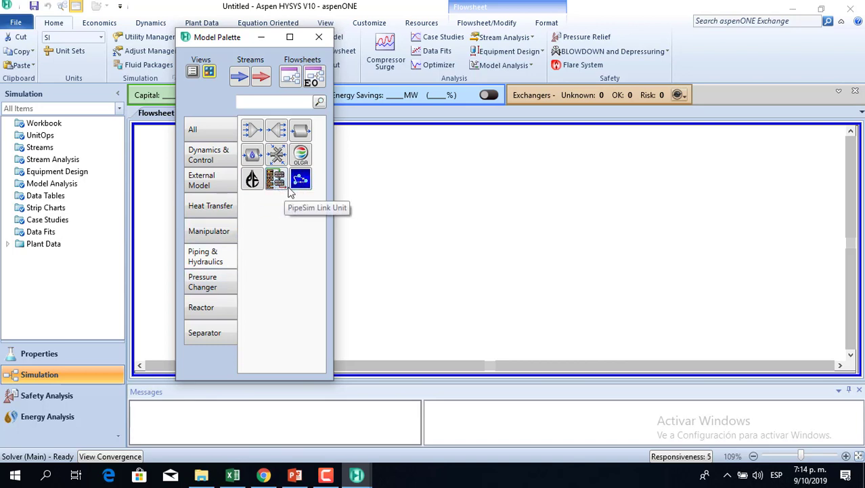
{"action": "left_click", "coordinate": [223, 285]}
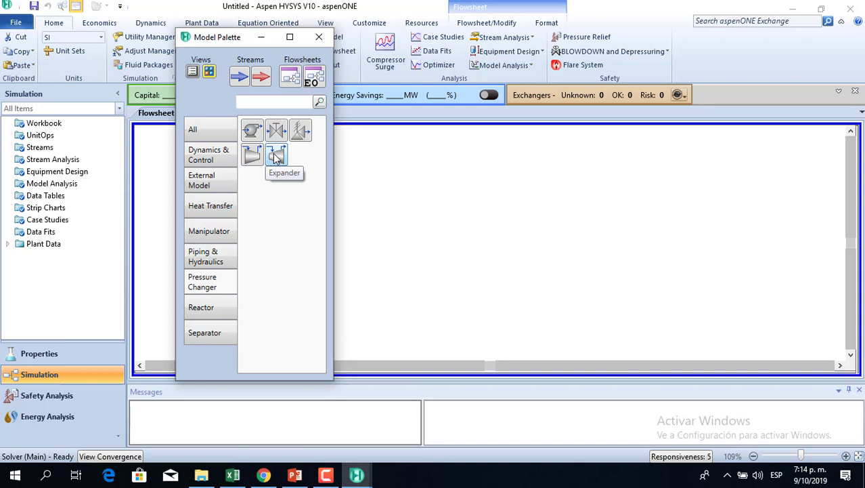
{"action": "left_click", "coordinate": [205, 310]}
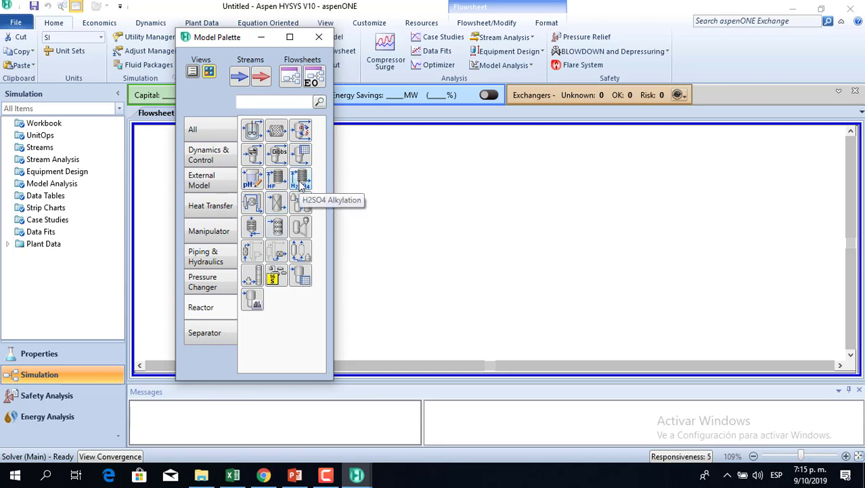
{"action": "left_click", "coordinate": [214, 336]}
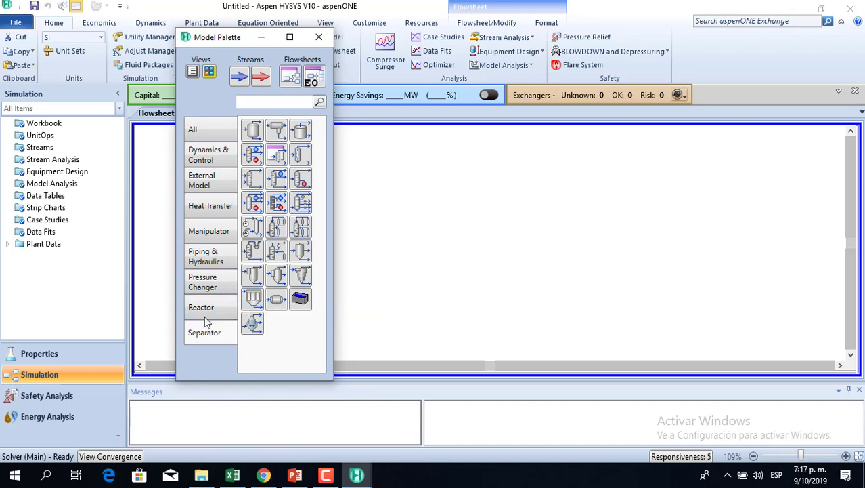
{"action": "left_click", "coordinate": [213, 183]}
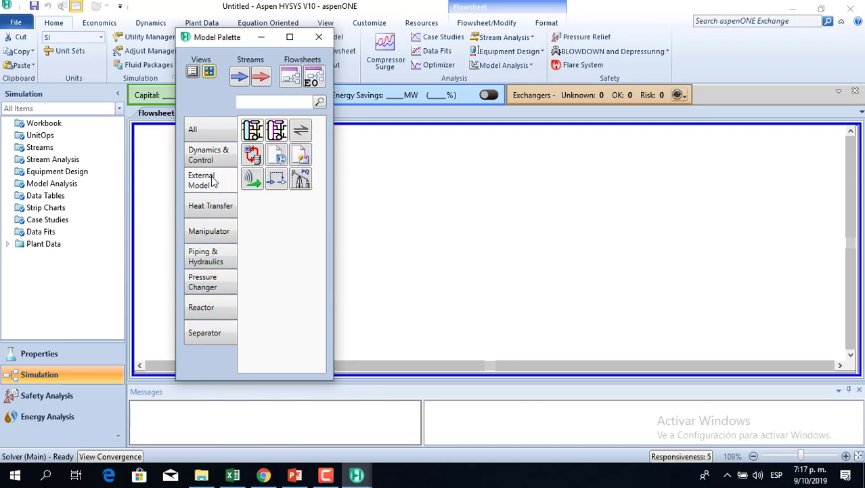
{"action": "left_click", "coordinate": [215, 159]}
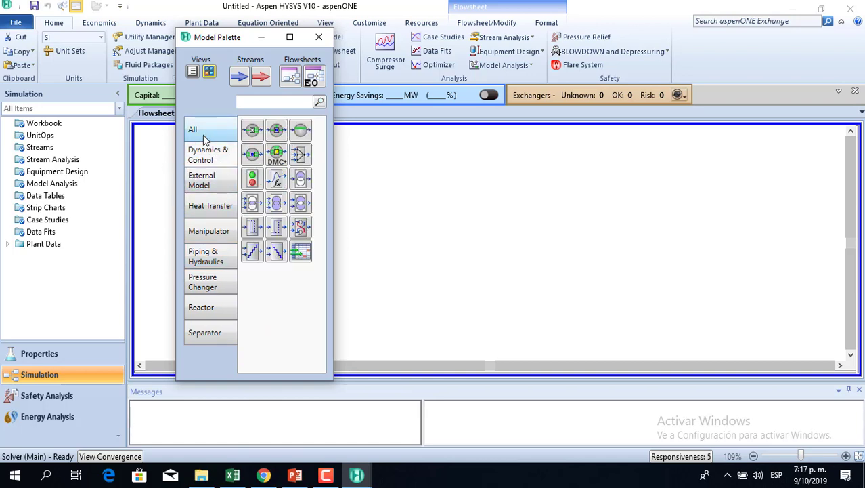
{"action": "left_click", "coordinate": [203, 135]}
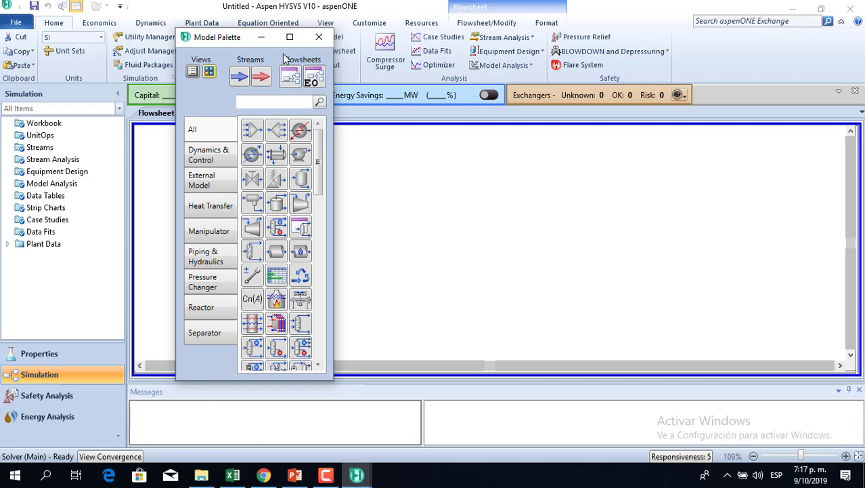
- Place a material stream on the flowsheet, minimize the model palette and reposition the stream farther left in the diagram
{"action": "left_click_drag", "start_coordinate": [226, 36], "coordinate": [245, 71]}
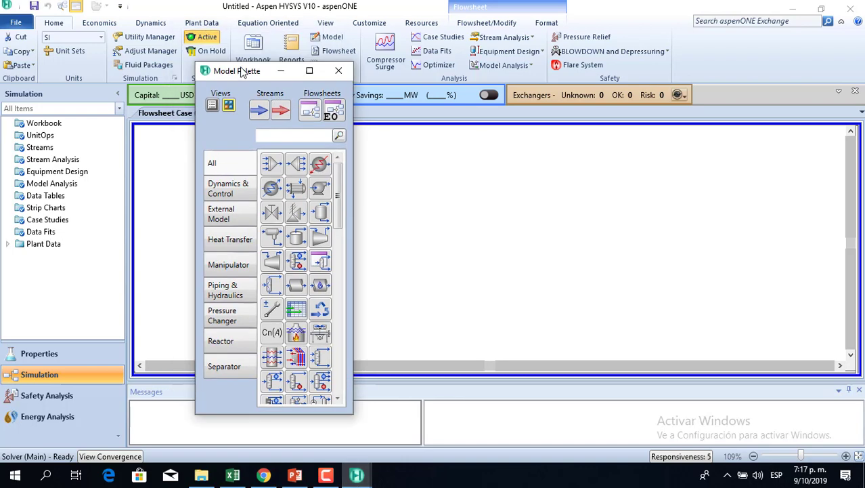
{"action": "left_click", "coordinate": [259, 109]}
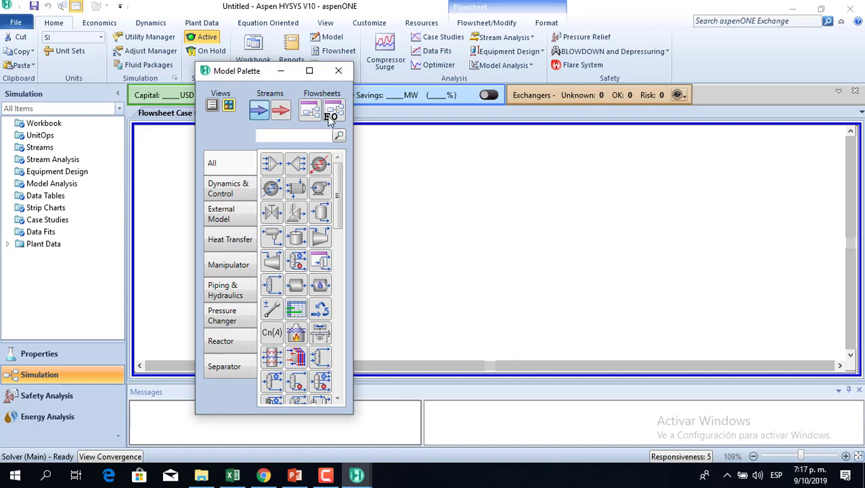
{"action": "left_click", "coordinate": [460, 201]}
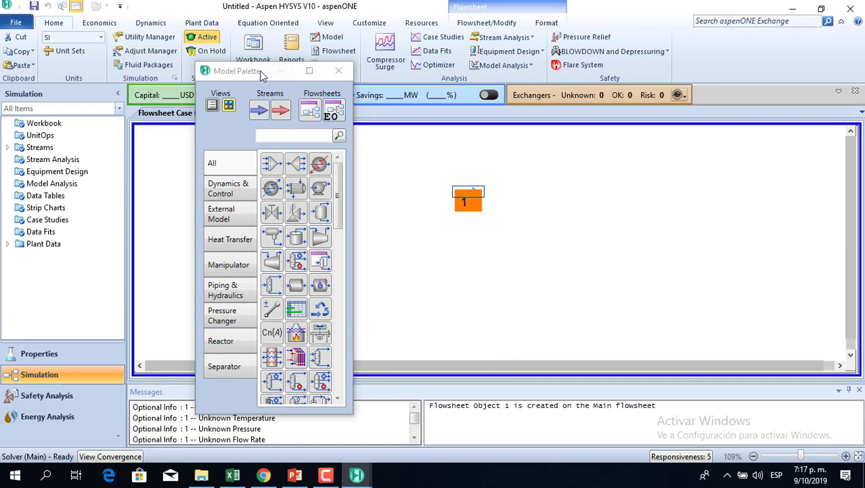
{"action": "left_click", "coordinate": [280, 72]}
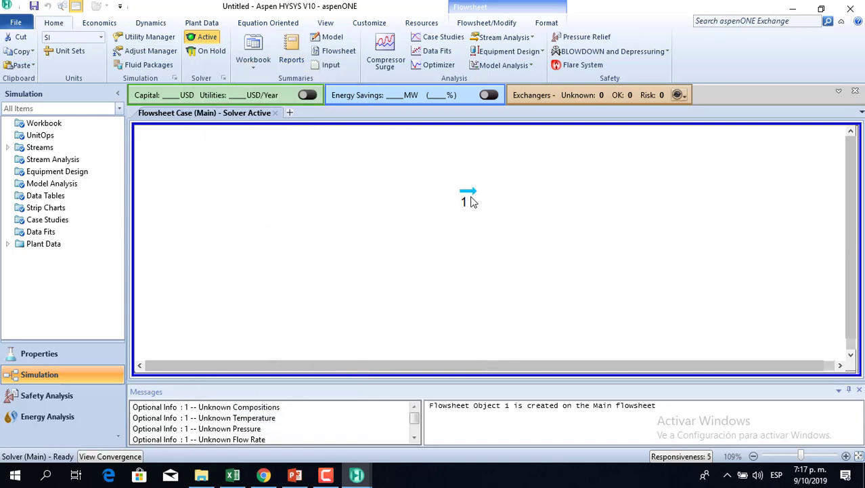
{"action": "left_click_drag", "start_coordinate": [473, 199], "coordinate": [332, 221]}
{"action": "left_click", "coordinate": [421, 281]}
{"action": "mouse_move", "coordinate": [303, 212]}
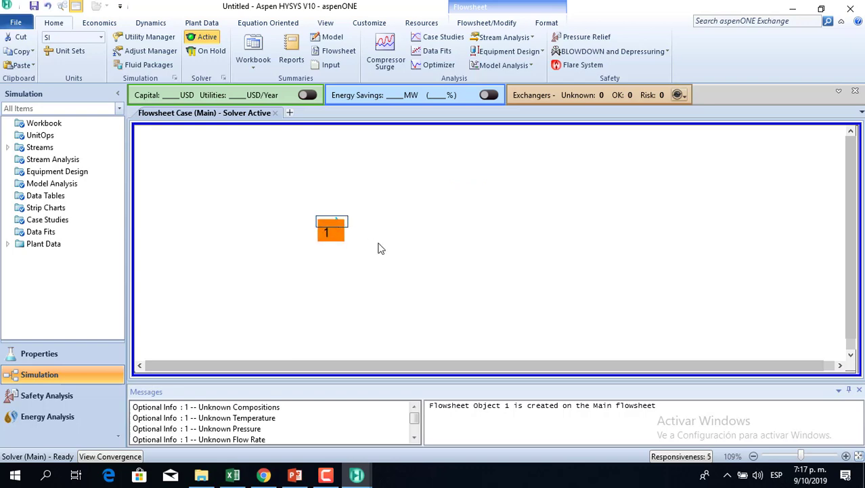
{"action": "left_click", "coordinate": [381, 245]}
- Rename material stream 1 as Corriente Hidro and put its properties window away
{"action": "double_click", "coordinate": [336, 230]}
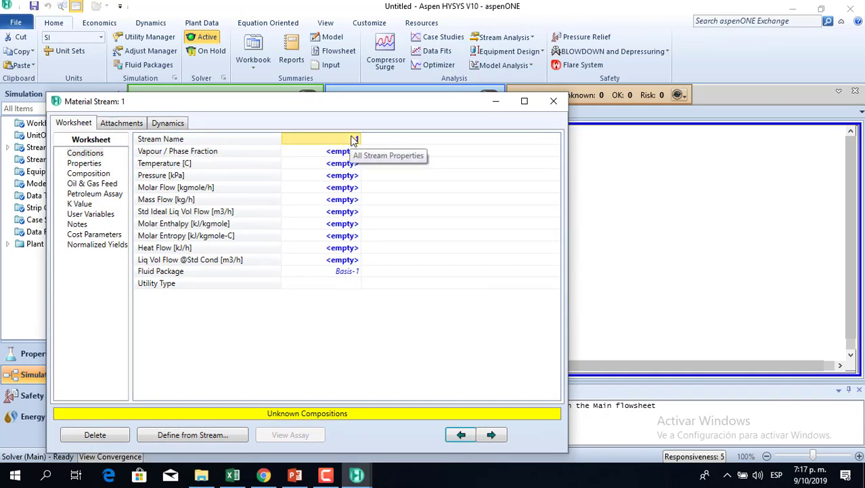
{"action": "left_click", "coordinate": [357, 139]}
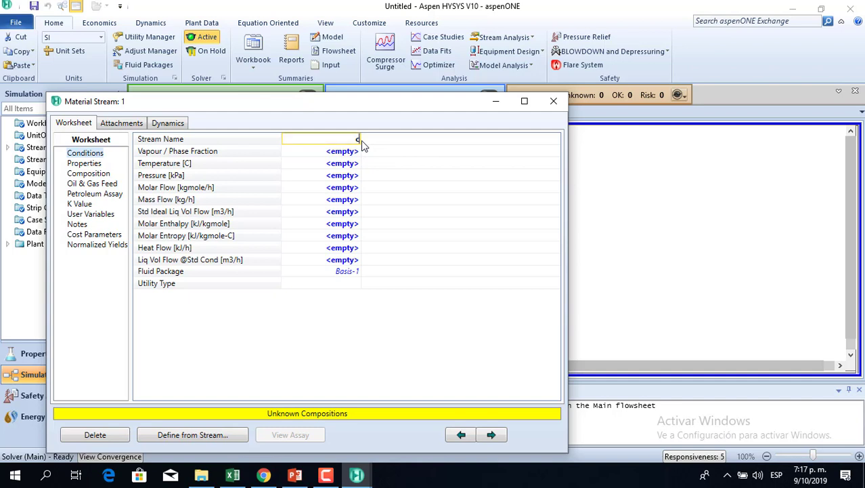
{"action": "type", "text": "corriente Hidro"}
{"action": "left_click", "coordinate": [617, 176]}
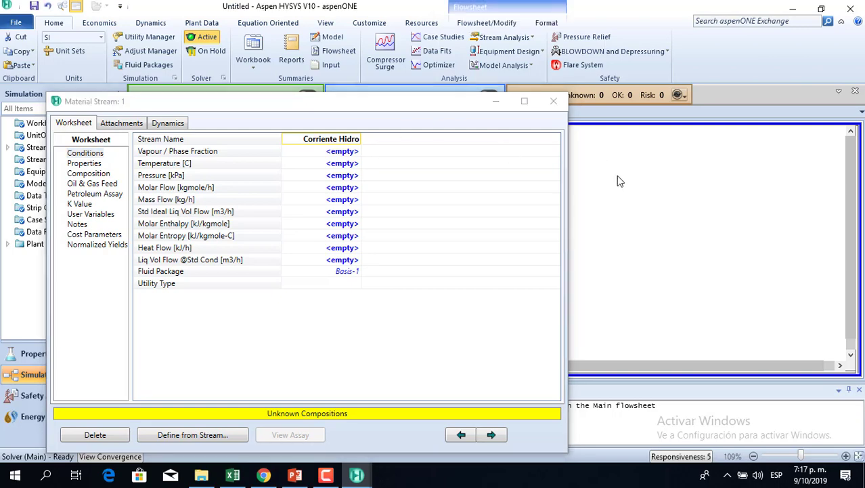
{"action": "left_click", "coordinate": [501, 106]}
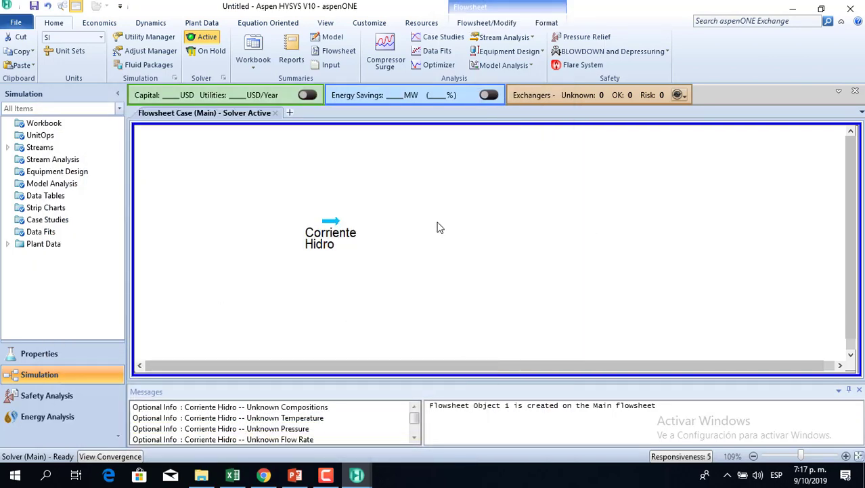
- Set the temperature of the Corriente Hidro stream to 10 °C
{"action": "double_click", "coordinate": [343, 230]}
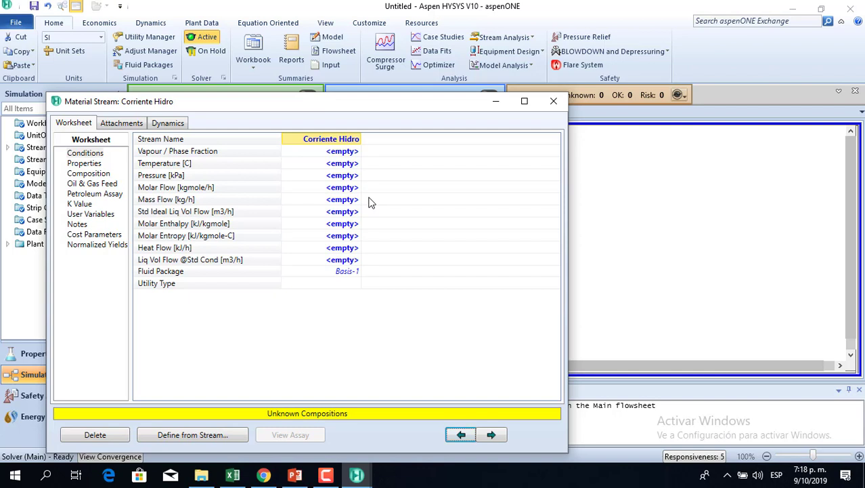
{"action": "left_click", "coordinate": [345, 166]}
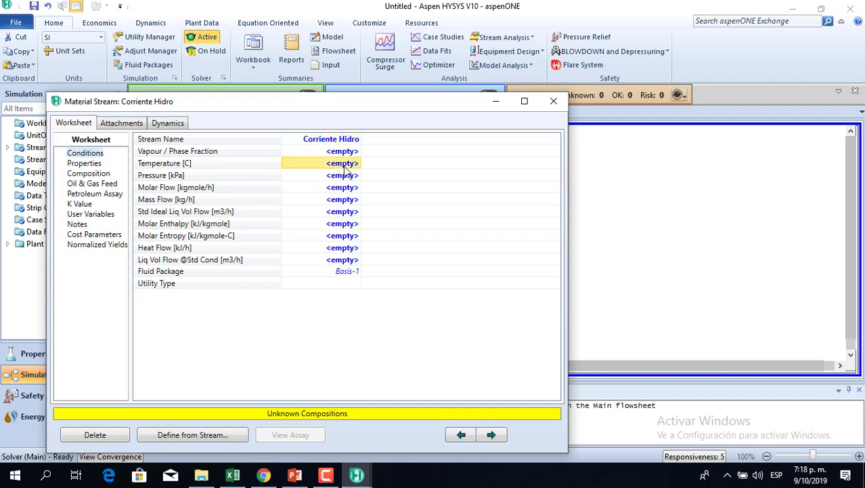
{"action": "type", "text": "1"}
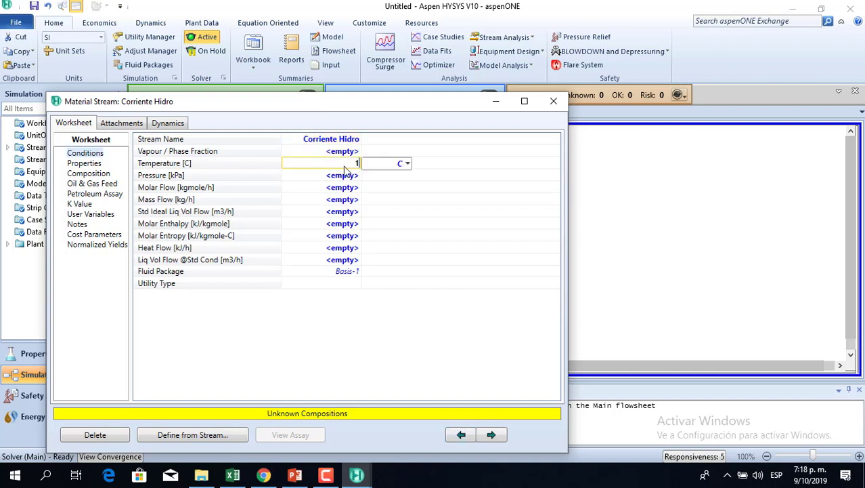
{"action": "type", "text": "0"}
{"action": "left_click", "coordinate": [407, 164]}
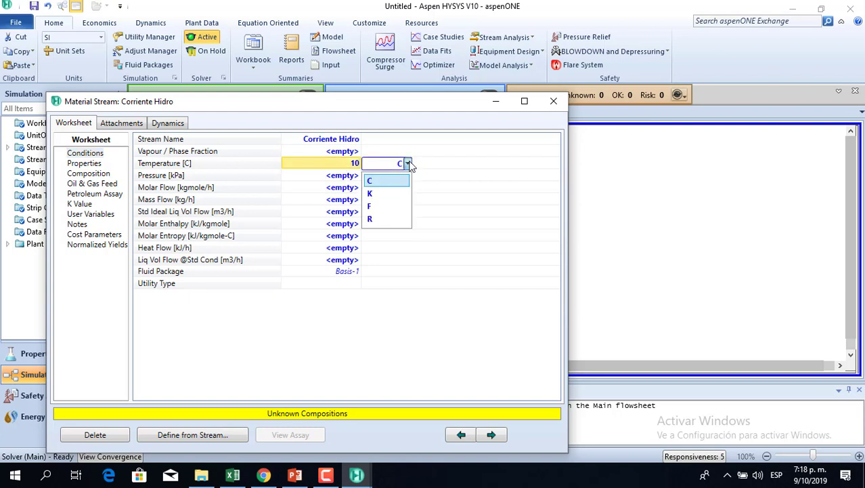
{"action": "left_click", "coordinate": [383, 182]}
{"action": "left_click", "coordinate": [350, 176]}
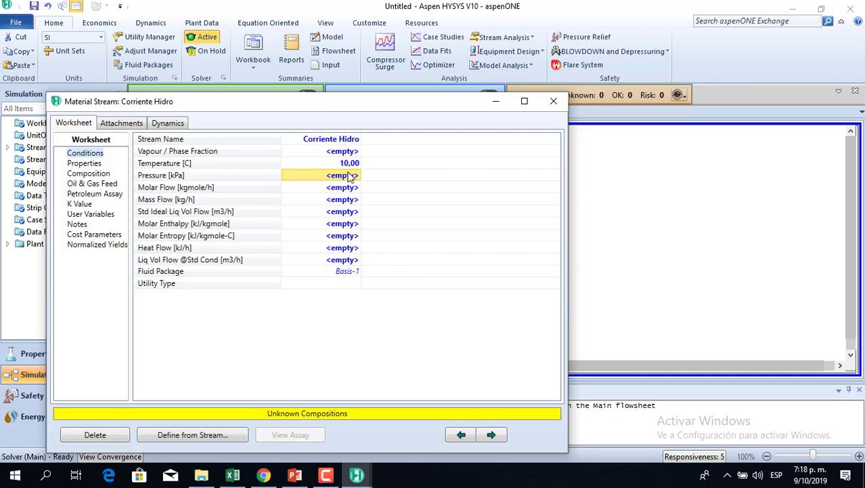
- Set the pressure of the Corriente Hidro stream to 1 atm
{"action": "type", "text": "1"}
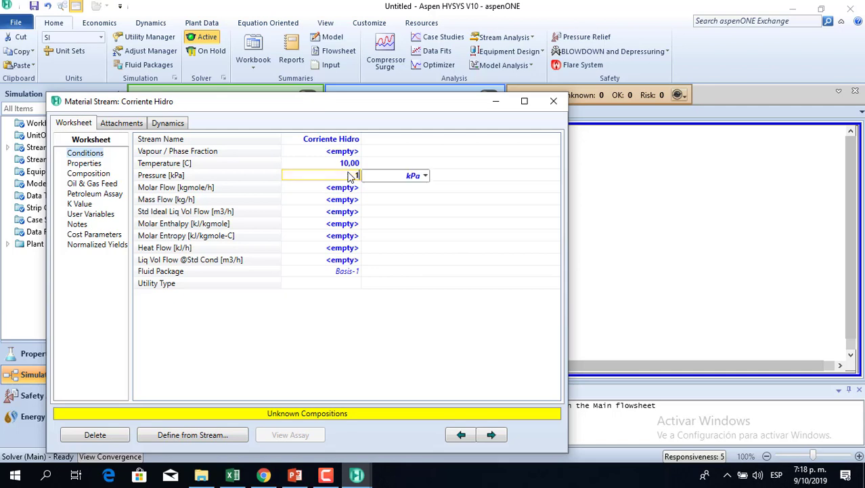
{"action": "left_click", "coordinate": [426, 176]}
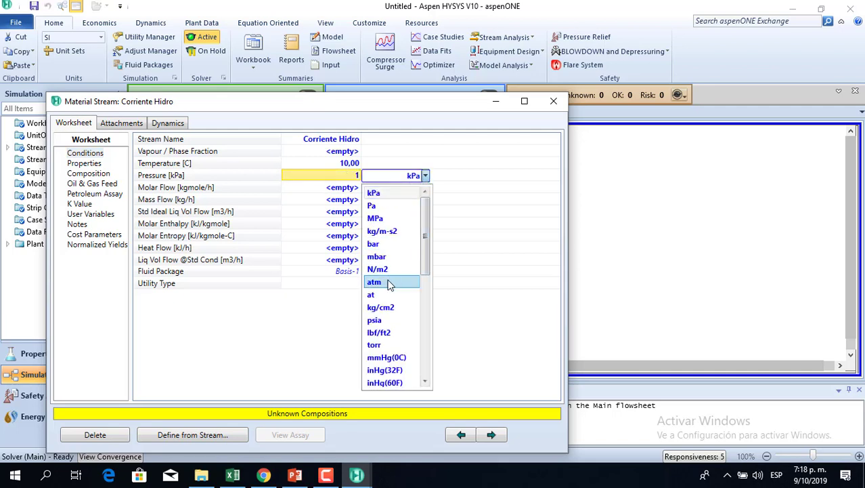
{"action": "left_click", "coordinate": [388, 285]}
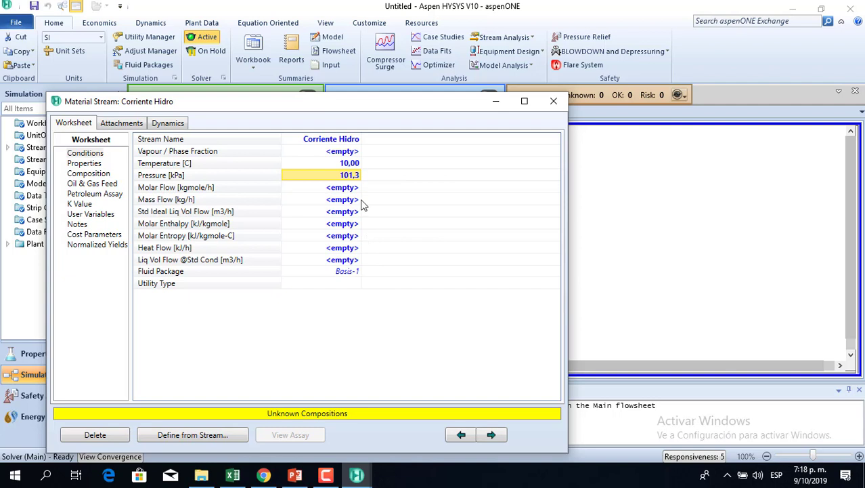
{"action": "left_click", "coordinate": [340, 163]}
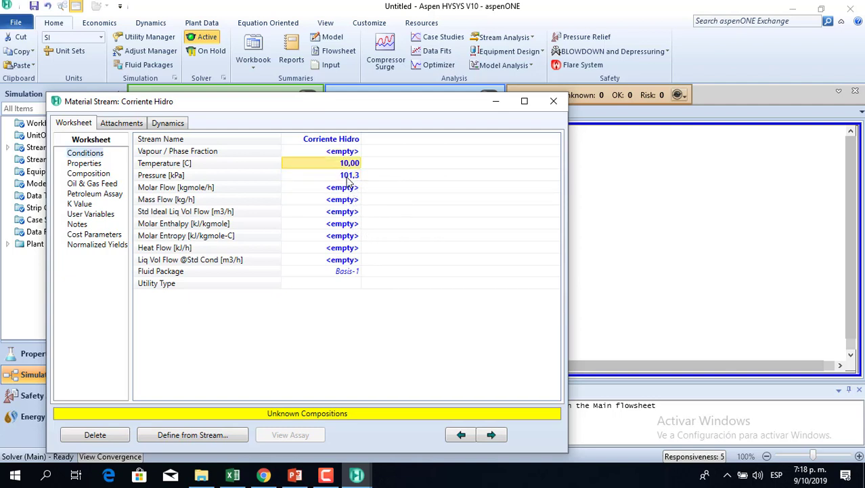
{"action": "left_click", "coordinate": [348, 175]}
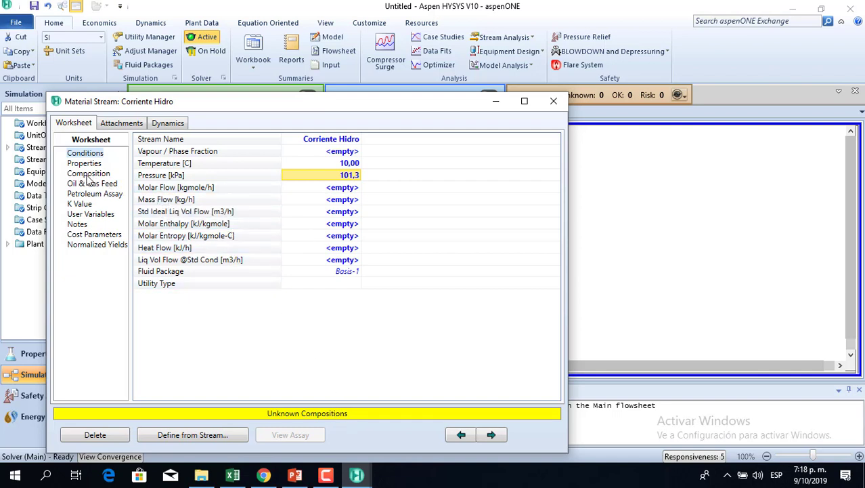
- Enter the stream composition's mole fractions for methane as 0,1 and ethane as 0,4
{"action": "left_click", "coordinate": [88, 174]}
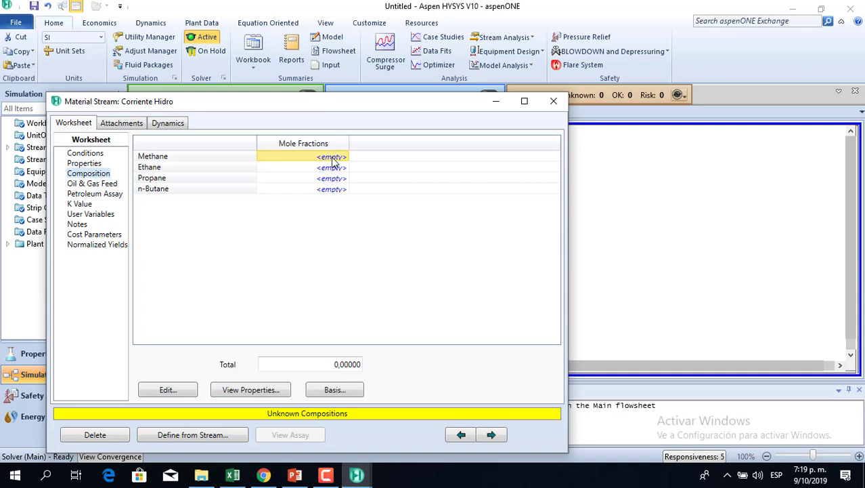
{"action": "type", "text": "0,1"}
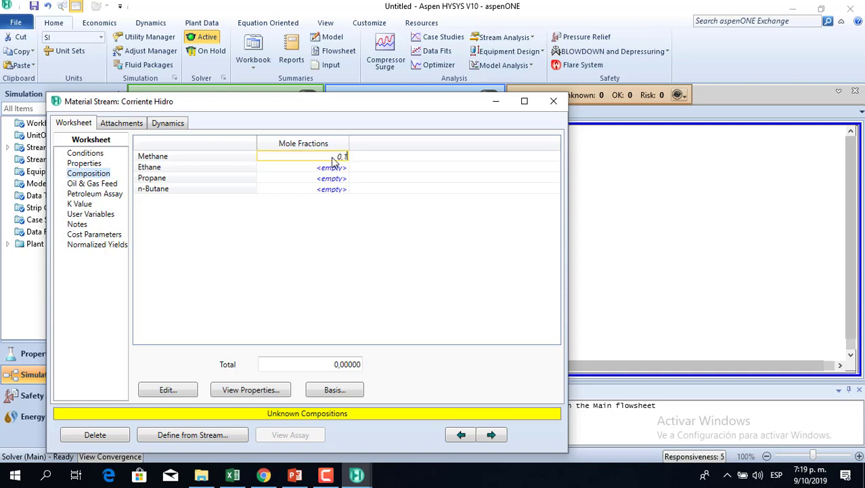
{"action": "left_click", "coordinate": [338, 179]}
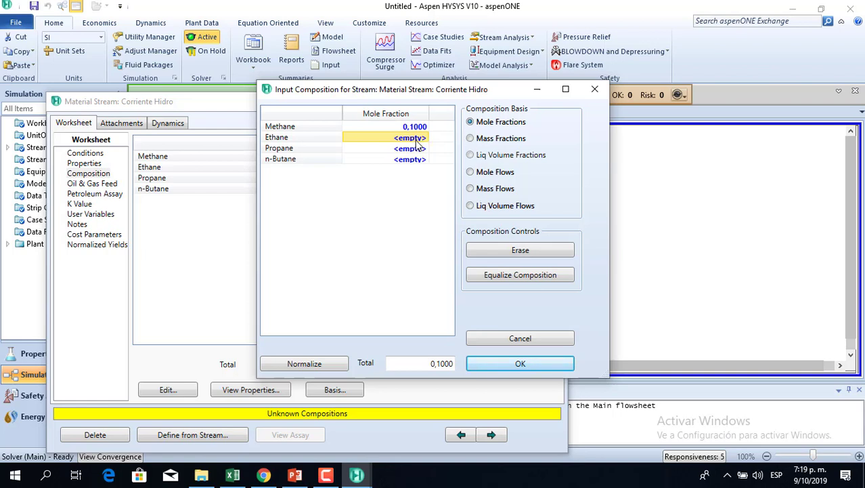
{"action": "type", "text": "0,4"}
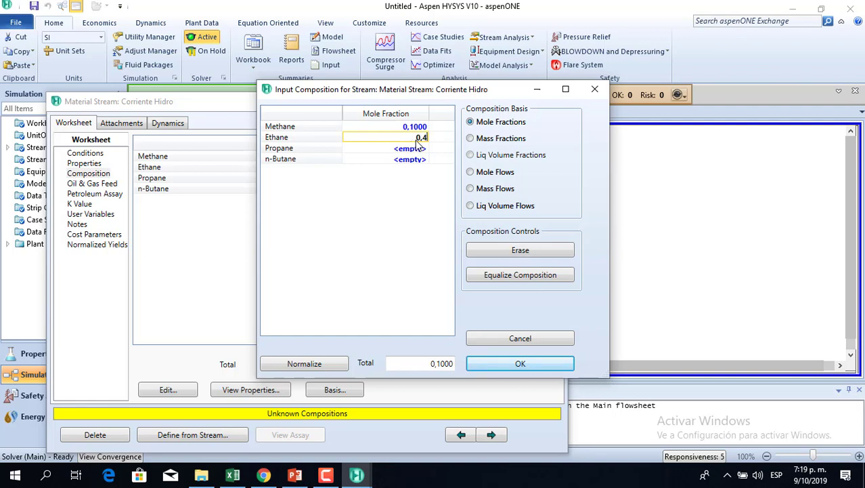
- Set the mole fractions of propane to 0,3 and n-butane to 0,2, and accept the stream composition
{"action": "left_click", "coordinate": [414, 149]}
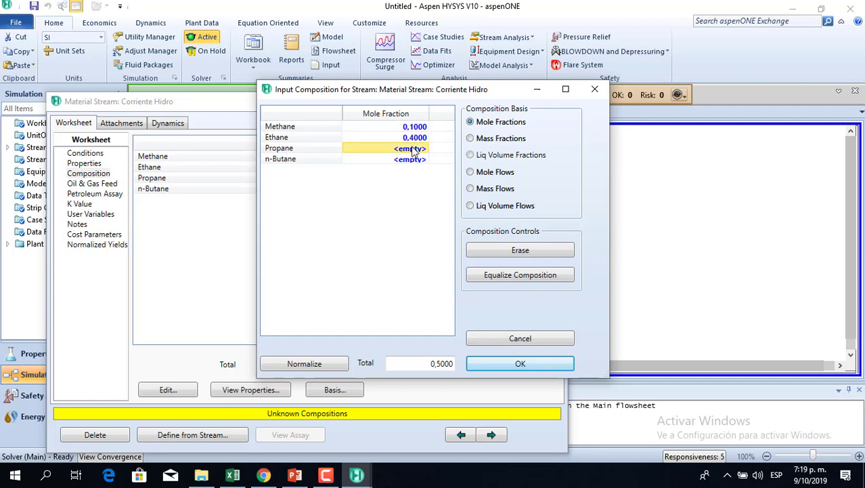
{"action": "type", "text": "0,8"}
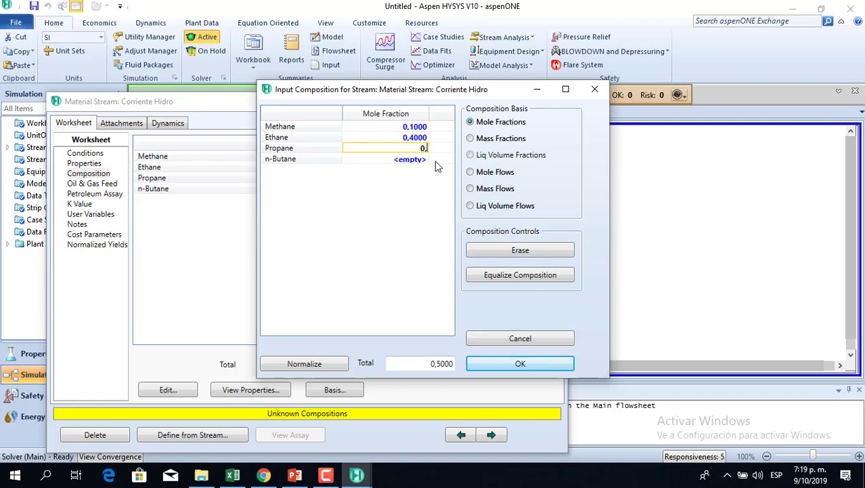
{"action": "left_click", "coordinate": [422, 162]}
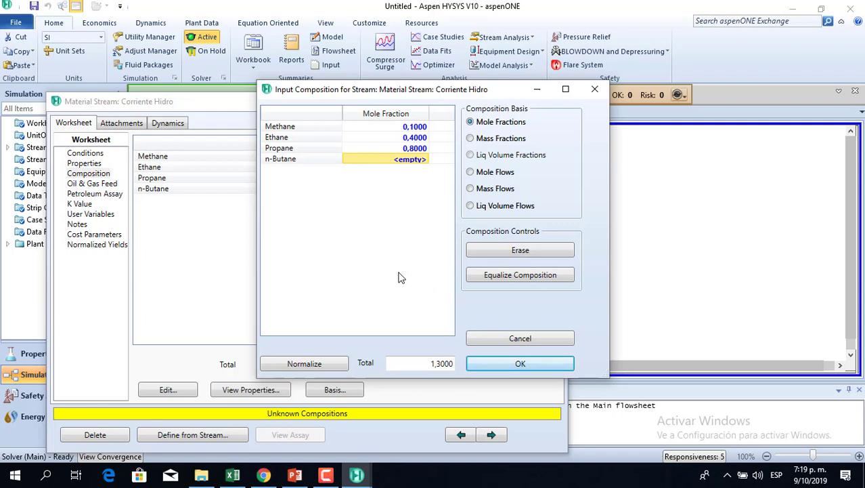
{"action": "left_click", "coordinate": [409, 151]}
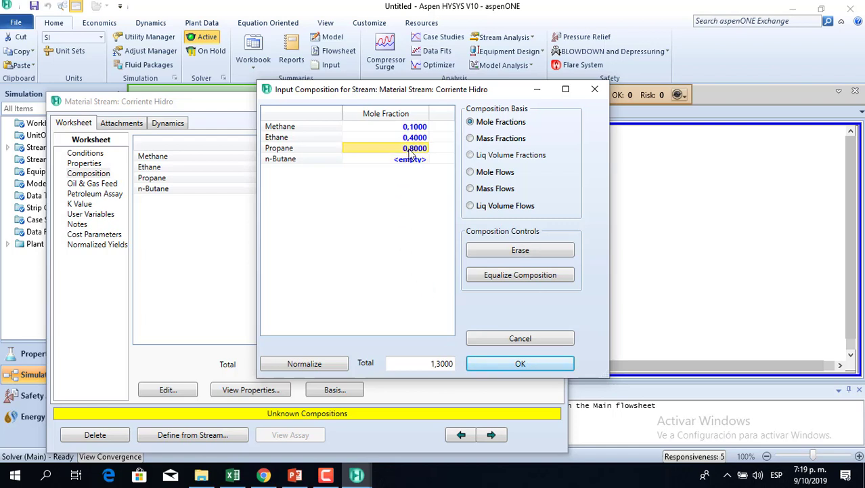
{"action": "type", "text": "0,3"}
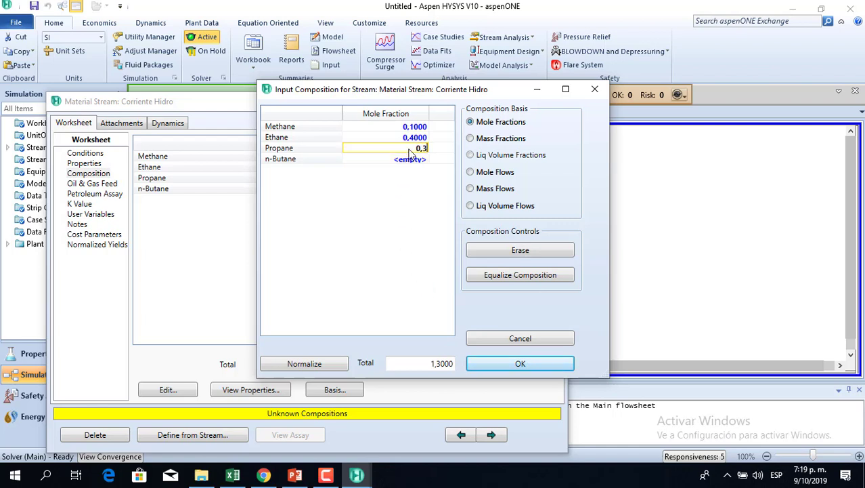
{"action": "left_click", "coordinate": [404, 164]}
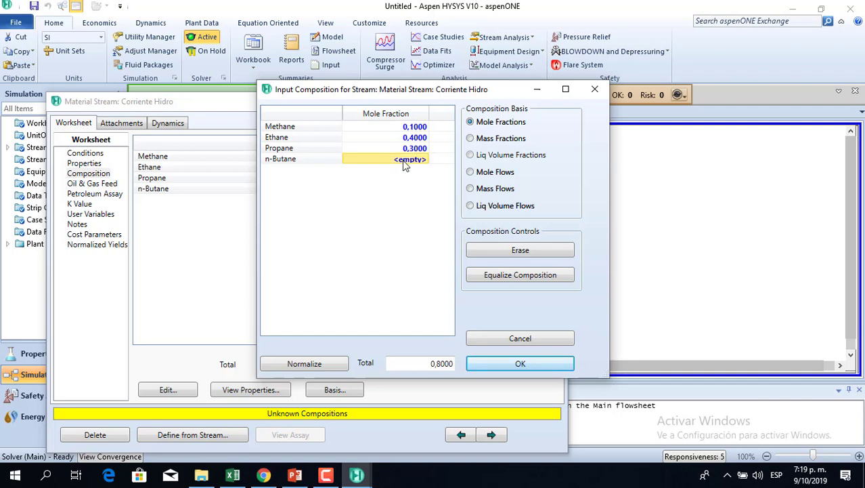
{"action": "type", "text": "0,2"}
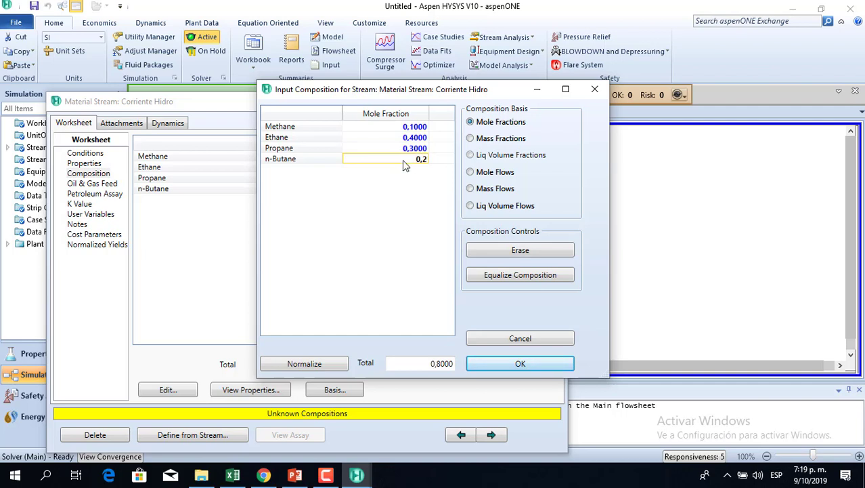
{"action": "left_click", "coordinate": [424, 128]}
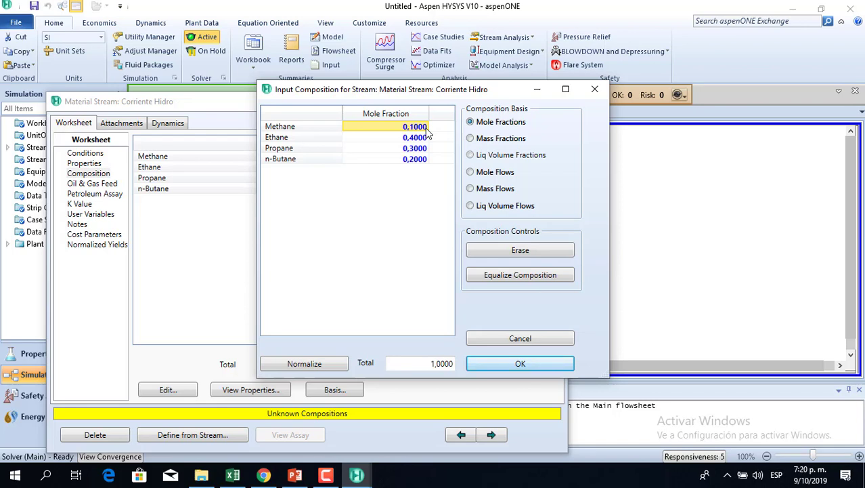
{"action": "left_click", "coordinate": [494, 366]}
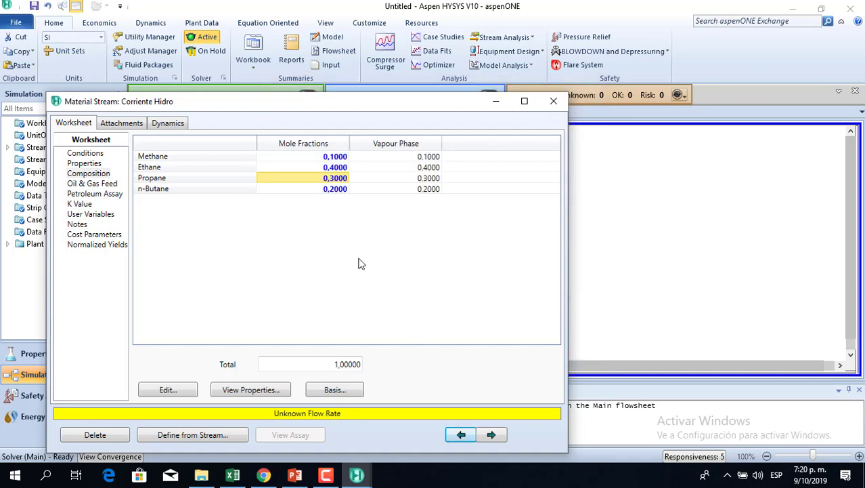
- Return to the stream conditions and re-enter the temperature as 10 °C
{"action": "left_click", "coordinate": [90, 153]}
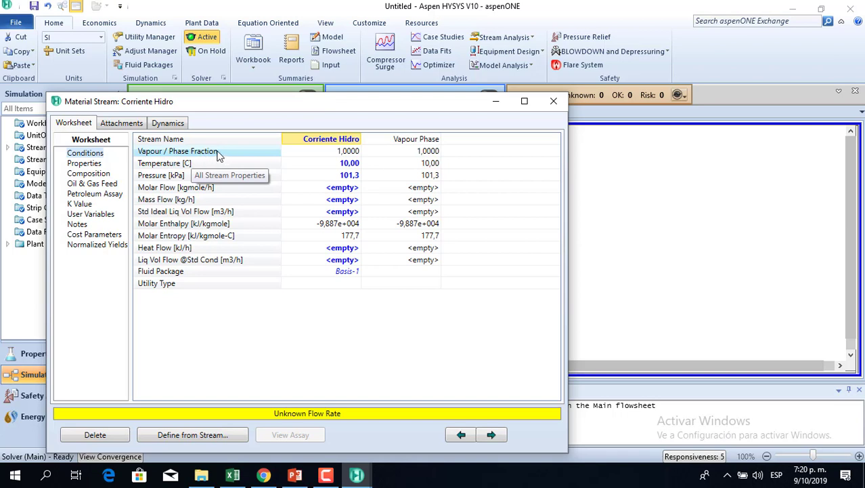
{"action": "left_click", "coordinate": [348, 163]}
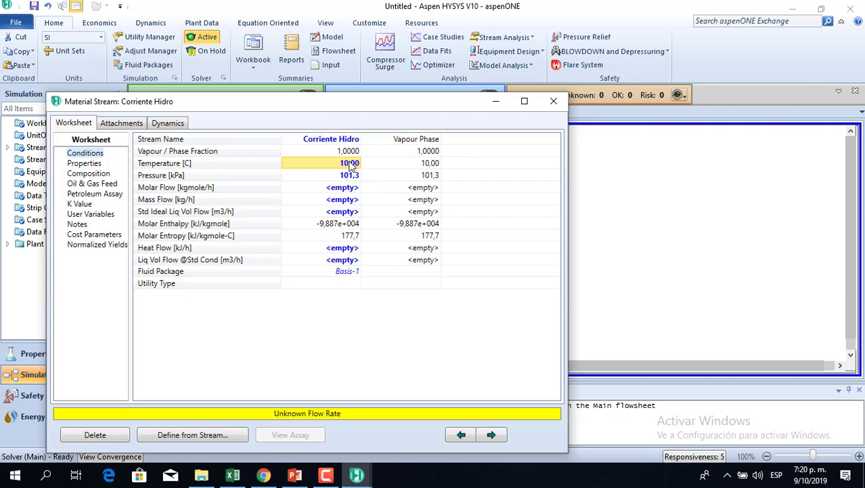
{"action": "type", "text": "10"}
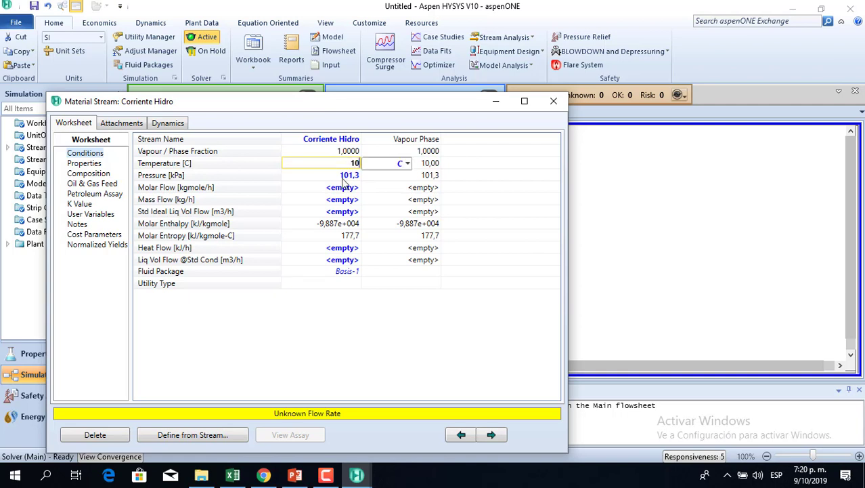
{"action": "key", "text": "Return"}
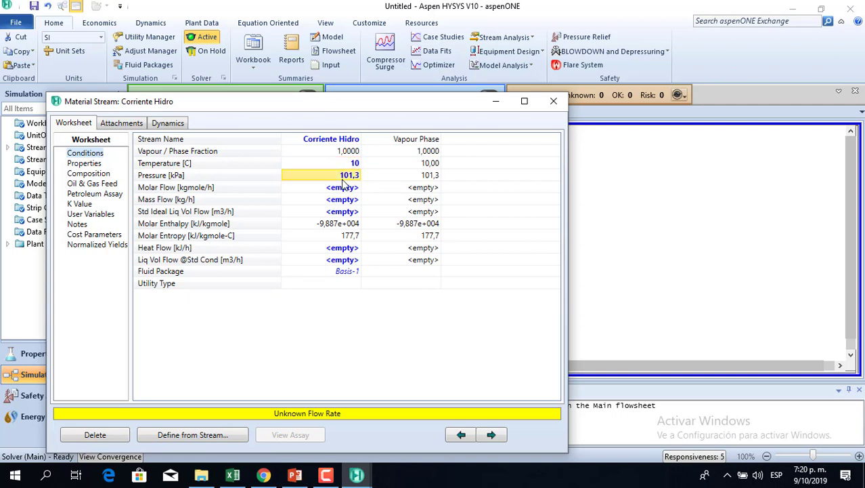
- Set the temperature of the Corriente Hidro stream to -30 °C
{"action": "key", "text": "Up"}
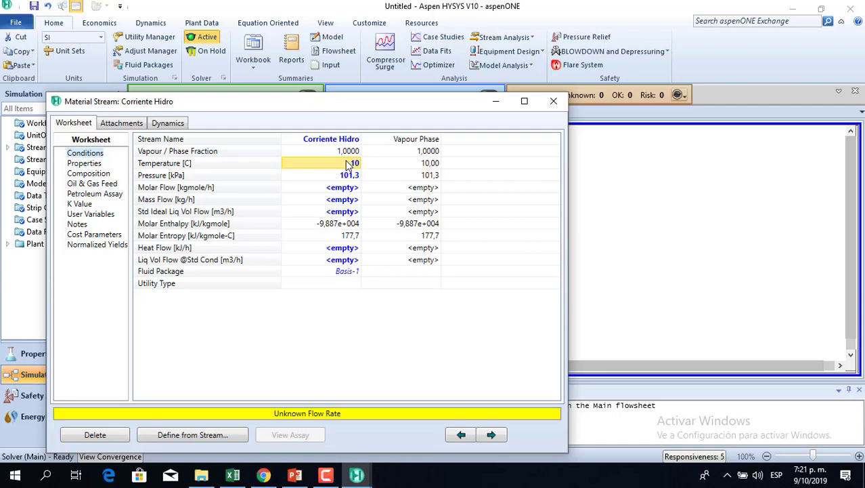
{"action": "key", "text": "BackSpace"}
{"action": "type", "text": "-"}
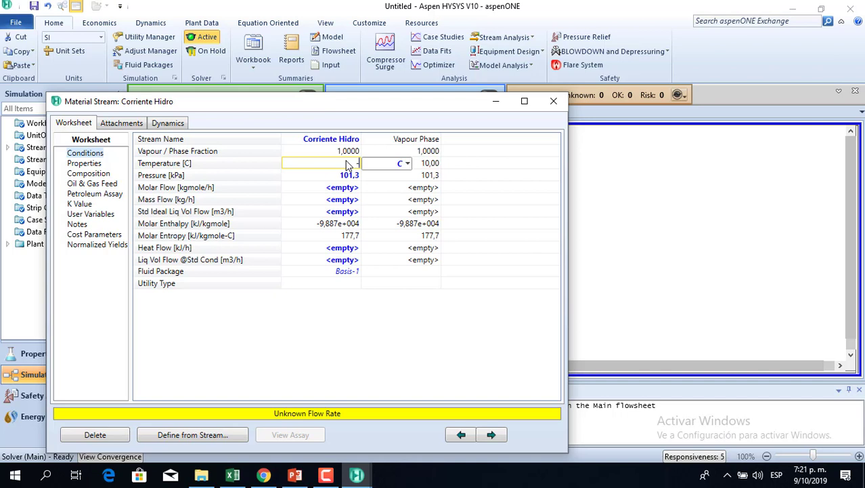
{"action": "type", "text": "30"}
{"action": "key", "text": "Return"}
{"action": "left_click", "coordinate": [358, 167]}
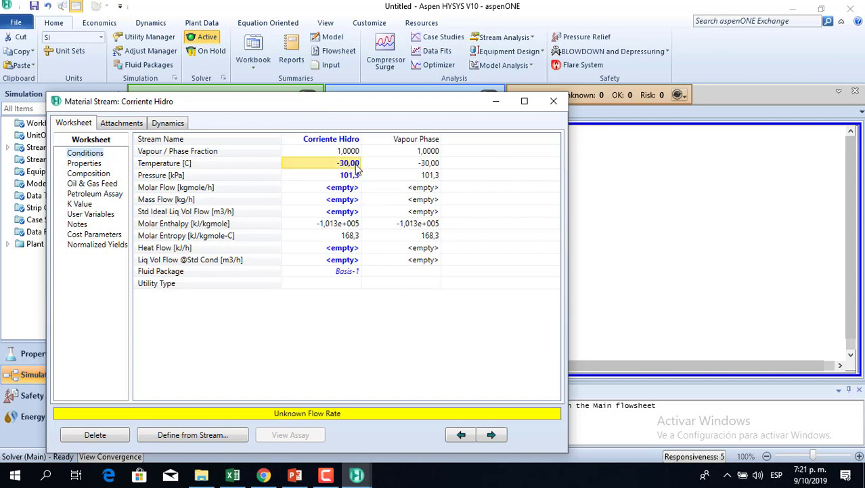
{"action": "mouse_move", "coordinate": [402, 224]}
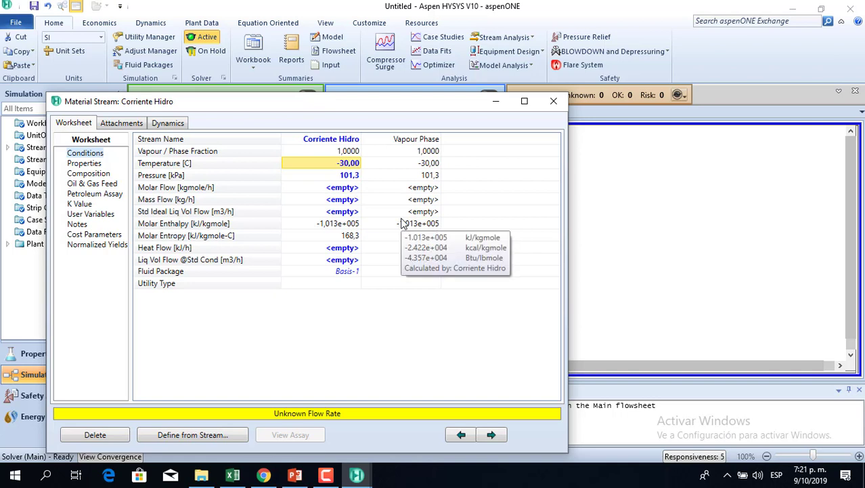
- Set the temperature of the Corriente Hidro stream to -40 °C
{"action": "left_click", "coordinate": [343, 167]}
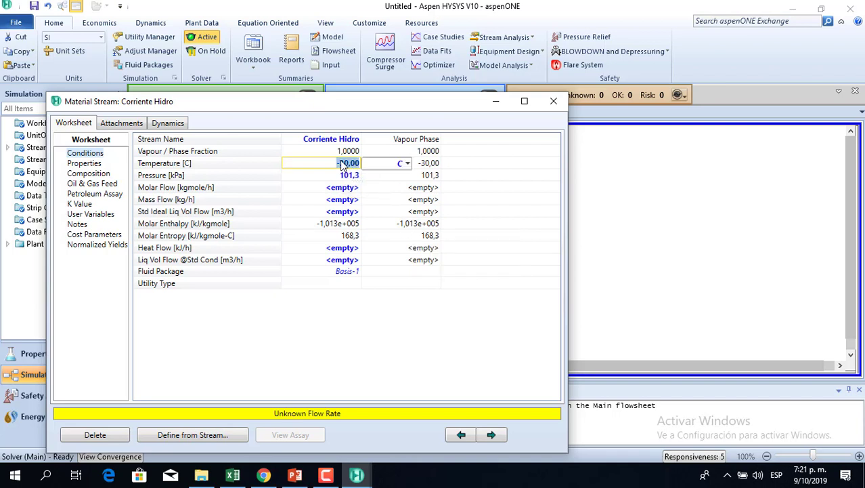
{"action": "type", "text": "-40"}
{"action": "left_click", "coordinate": [345, 176]}
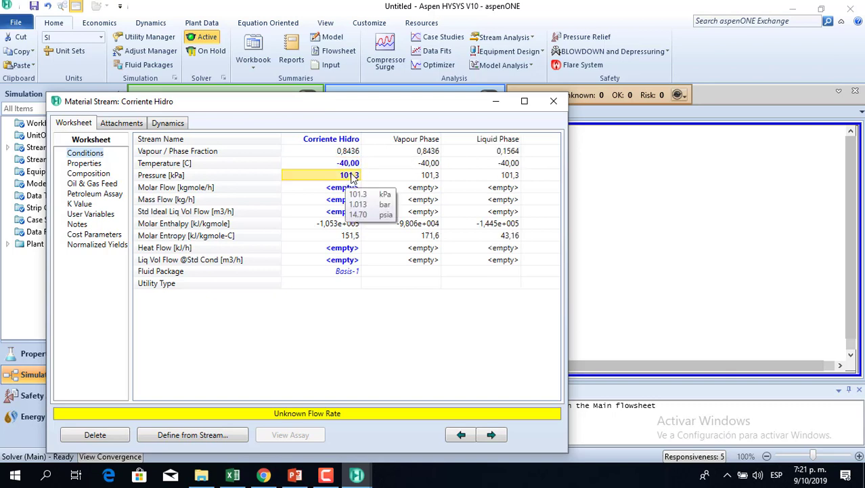
- Examine the stream's vapour fraction and the component mole fractions in its vapour and liquid phases
{"action": "left_click", "coordinate": [345, 165]}
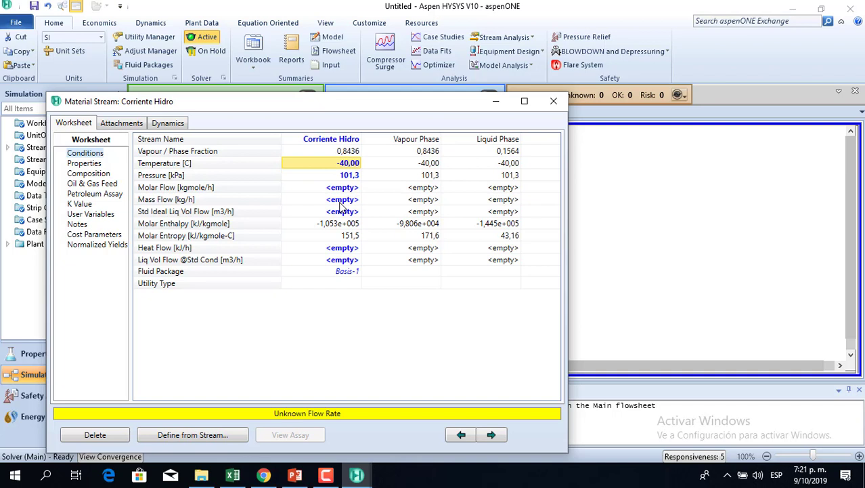
{"action": "left_click", "coordinate": [346, 153]}
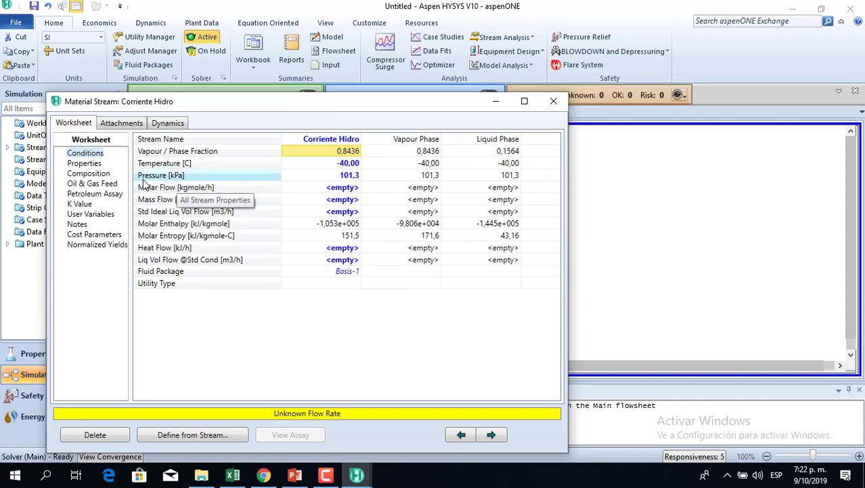
{"action": "left_click", "coordinate": [106, 175]}
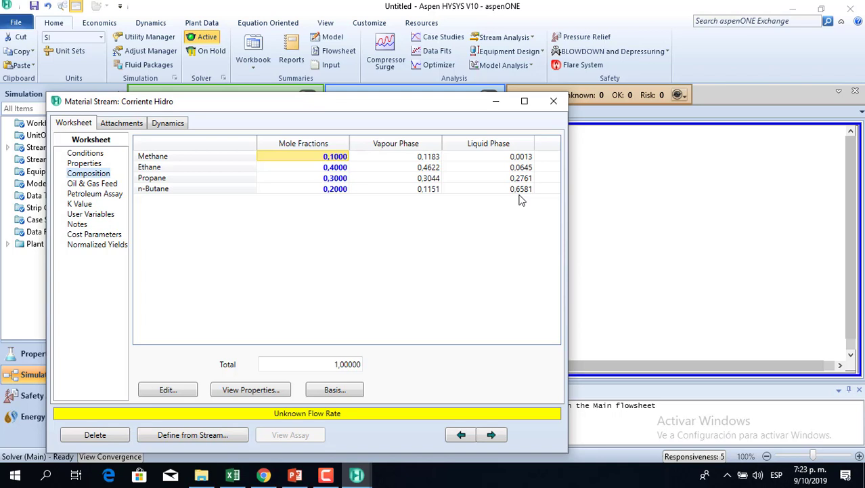
- Set the mass flow of the Corriente Hidro stream to 100 kg/h in its conditions
{"action": "left_click", "coordinate": [84, 154]}
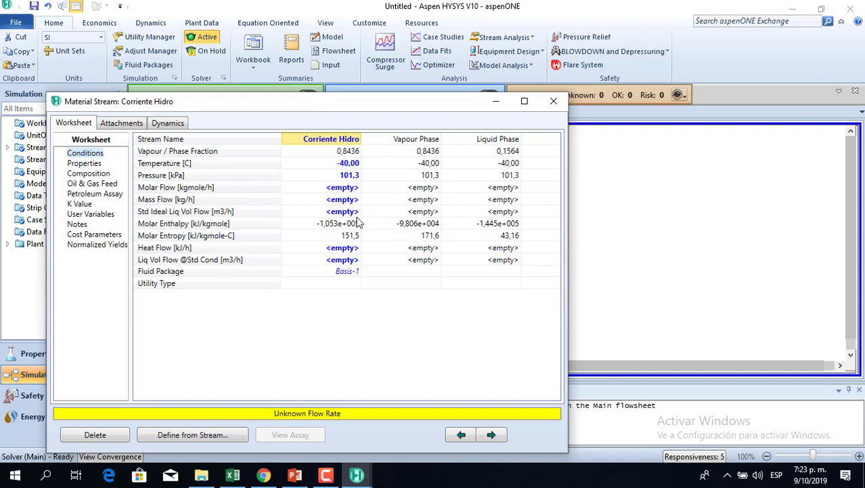
{"action": "left_click", "coordinate": [345, 200]}
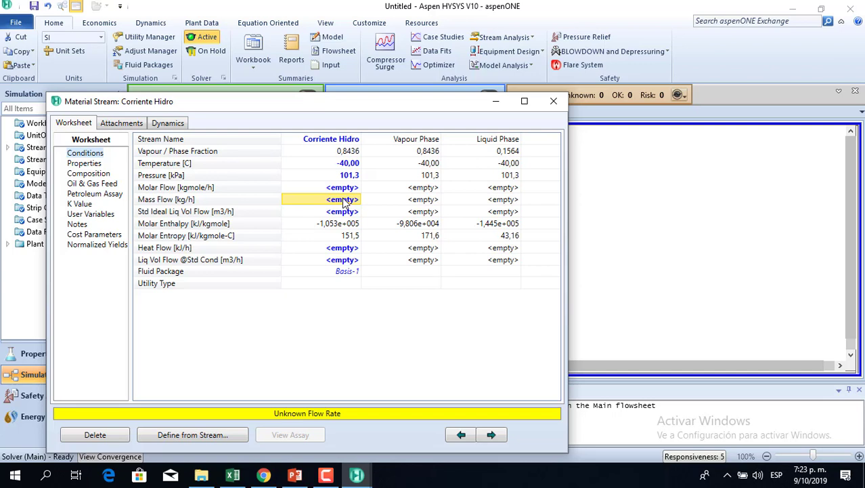
{"action": "type", "text": "100"}
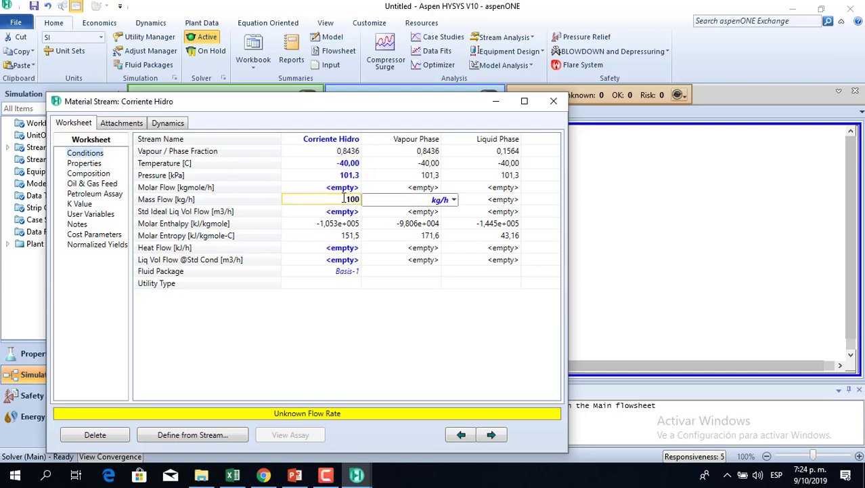
{"action": "left_click", "coordinate": [347, 186]}
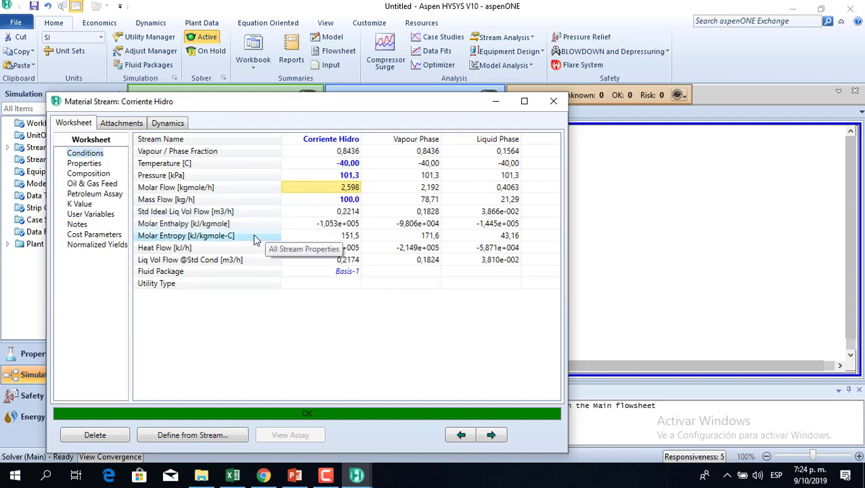
- Examine the physical properties listed for the Corriente Hidro stream and its vapour and liquid phases, and close the stream's window
{"action": "mouse_move", "coordinate": [301, 250]}
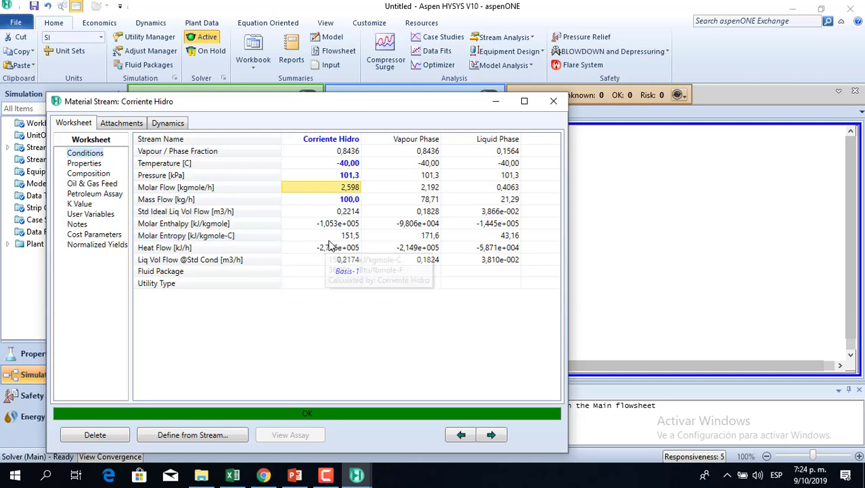
{"action": "left_click", "coordinate": [93, 166]}
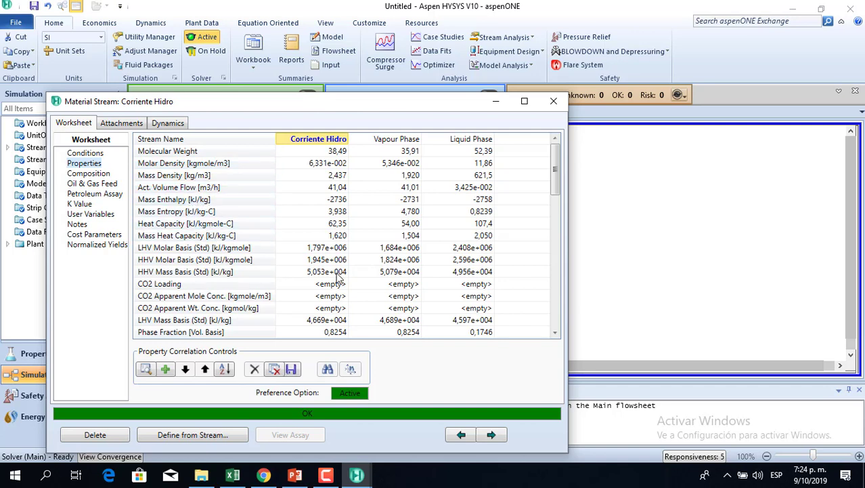
{"action": "left_click_drag", "start_coordinate": [556, 181], "coordinate": [554, 269]}
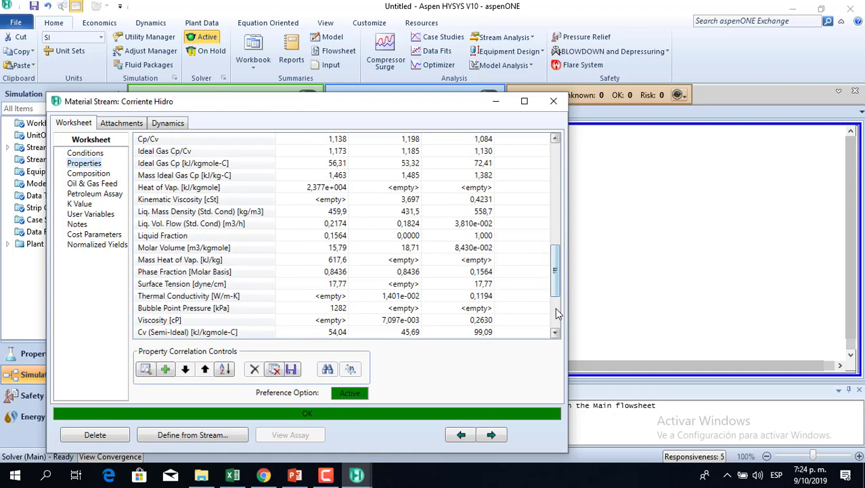
{"action": "left_click_drag", "start_coordinate": [556, 255], "coordinate": [555, 305]}
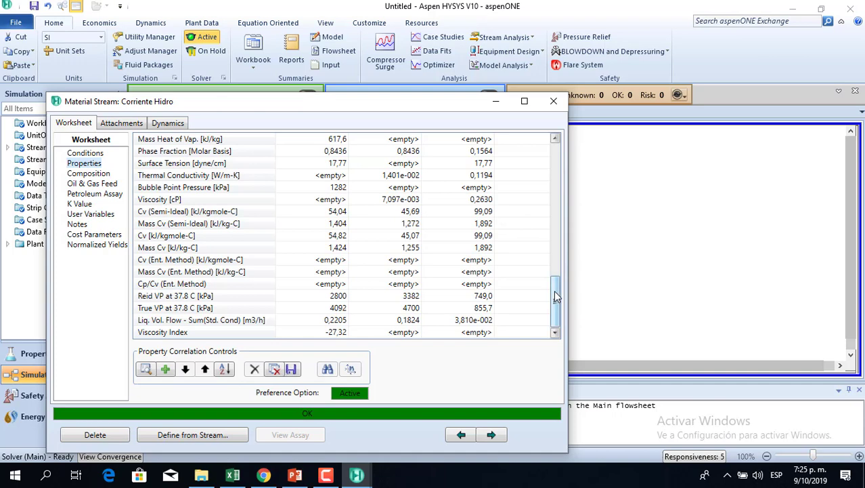
{"action": "left_click_drag", "start_coordinate": [555, 295], "coordinate": [556, 157]}
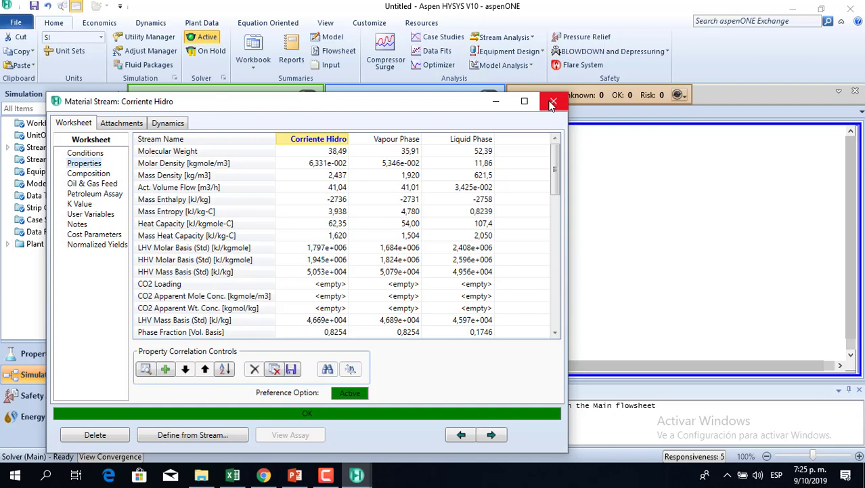
{"action": "left_click", "coordinate": [553, 102]}
{"action": "left_click", "coordinate": [425, 222]}
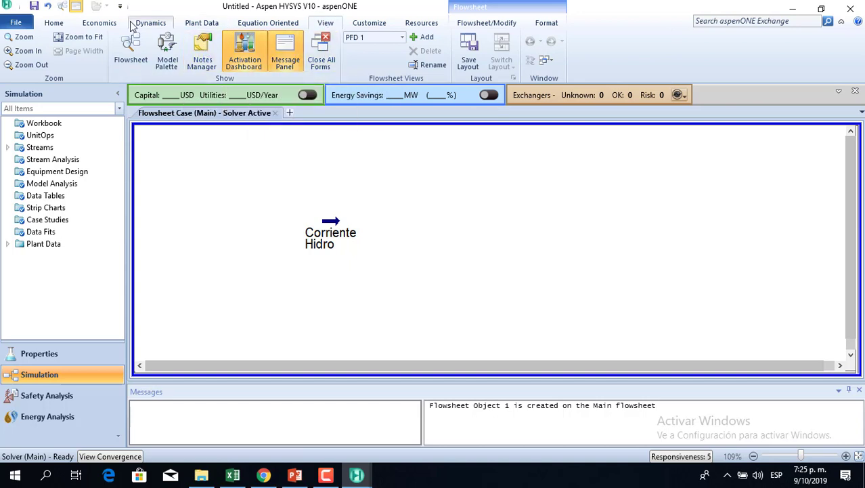
- Add a Heater from the Model Palette to the flowsheet and place it directly to the right of the Corriente Hidro stream
{"action": "left_click", "coordinate": [56, 23]}
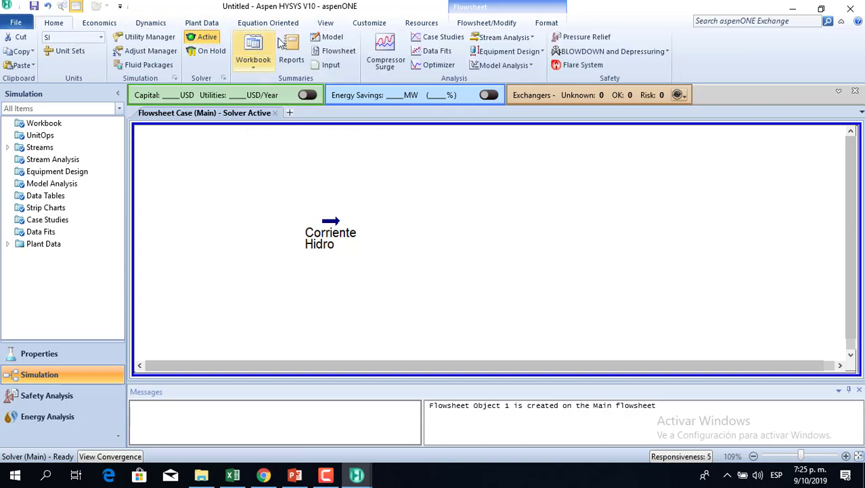
{"action": "left_click", "coordinate": [326, 23]}
{"action": "left_click", "coordinate": [58, 26]}
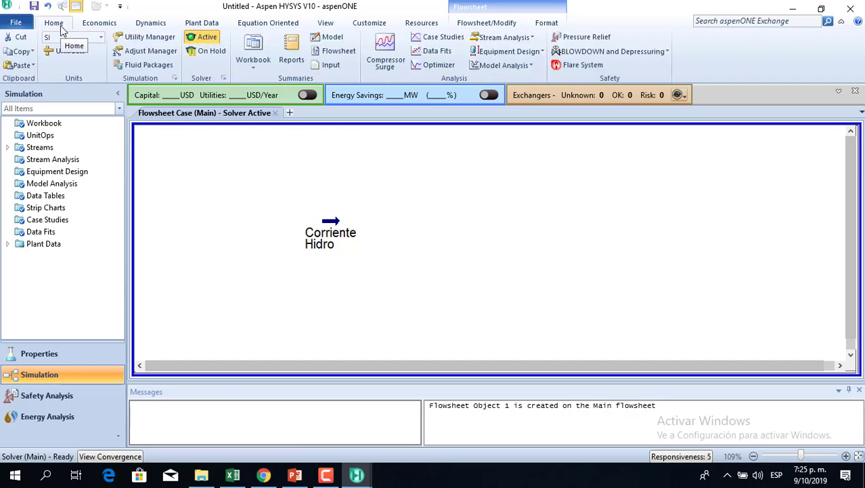
{"action": "left_click", "coordinate": [325, 25]}
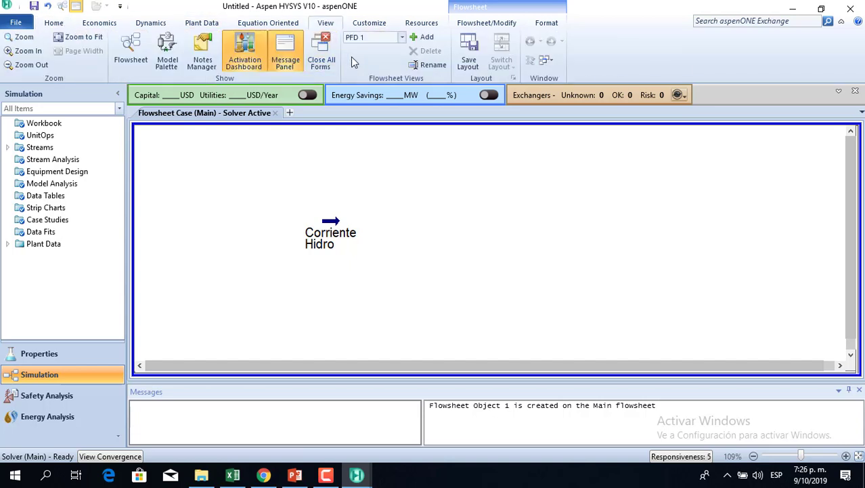
{"action": "left_click", "coordinate": [169, 55]}
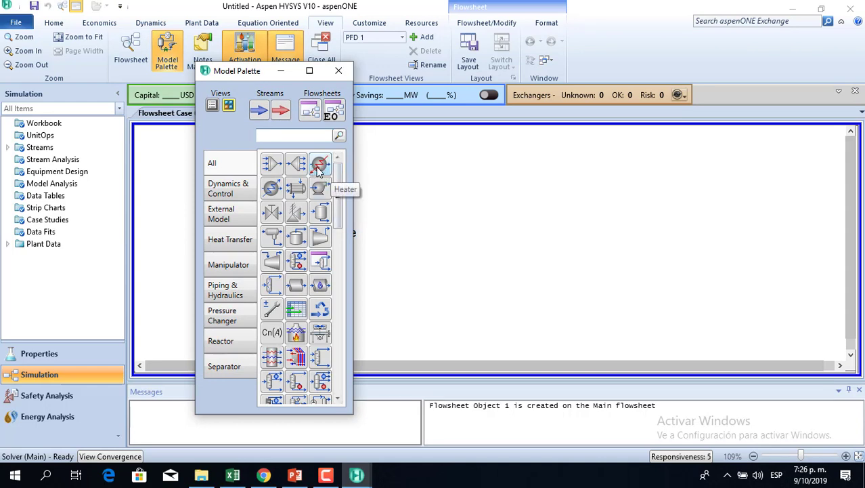
{"action": "left_click", "coordinate": [319, 167]}
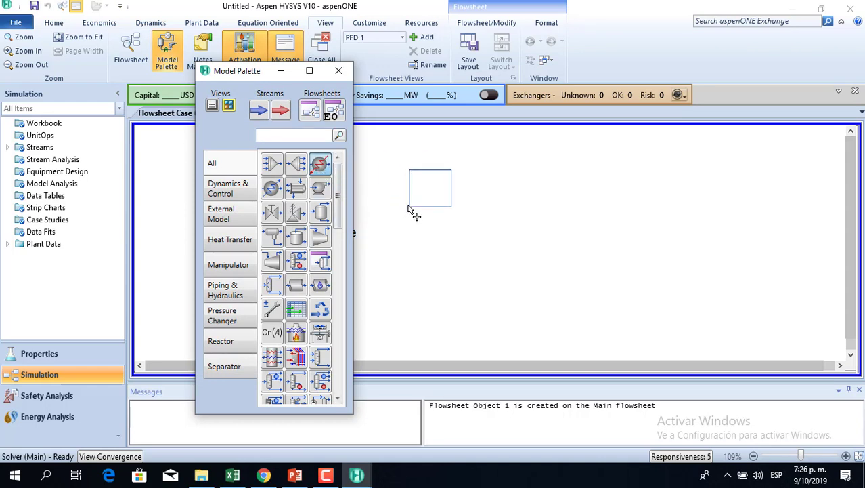
{"action": "left_click", "coordinate": [409, 207]}
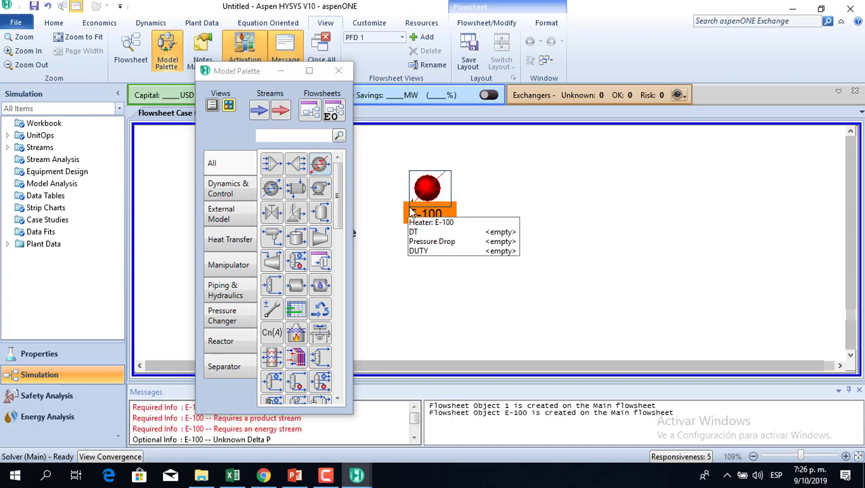
{"action": "left_click", "coordinate": [281, 73]}
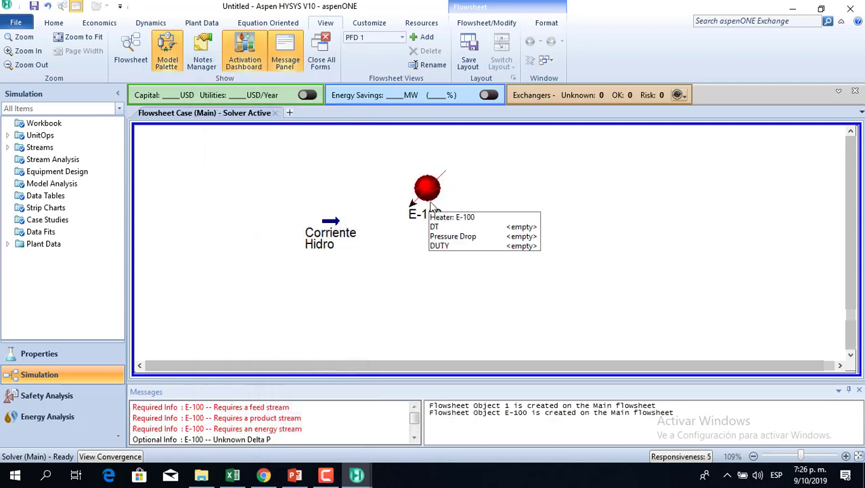
{"action": "left_click_drag", "start_coordinate": [433, 213], "coordinate": [394, 235]}
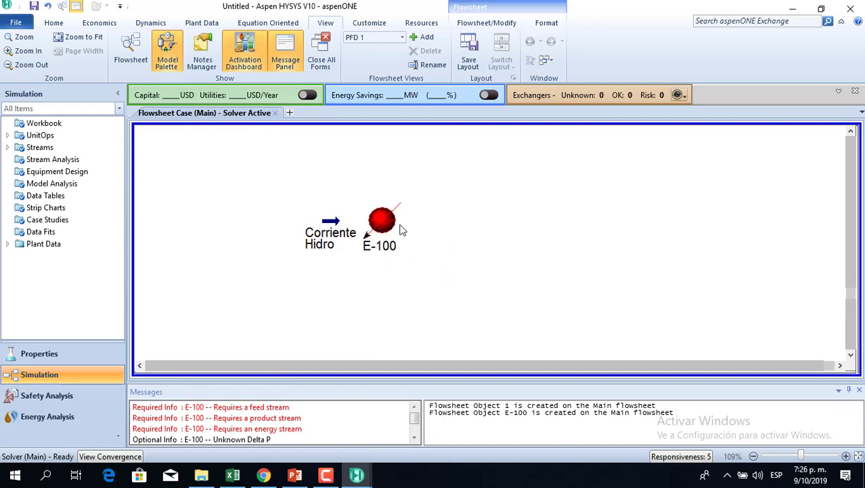
- Assign Corriente Hidro as the inlet stream of heater E-100
{"action": "double_click", "coordinate": [386, 225]}
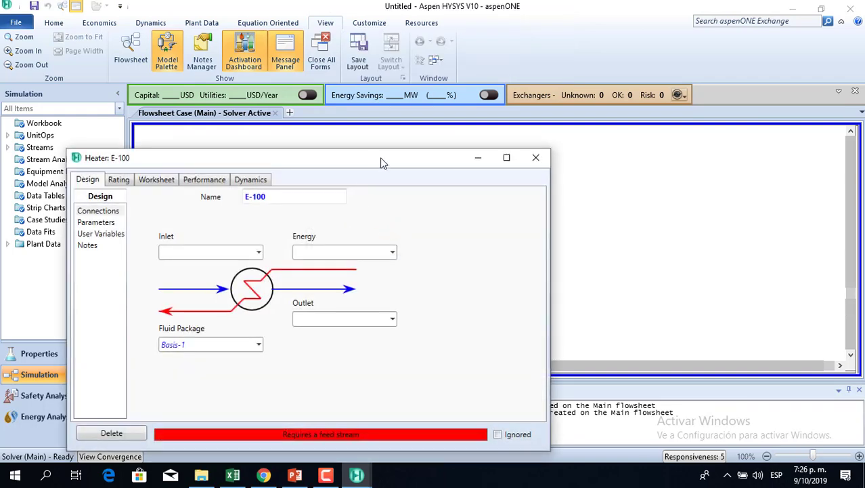
{"action": "left_click_drag", "start_coordinate": [380, 163], "coordinate": [415, 90]}
{"action": "left_click", "coordinate": [294, 180]}
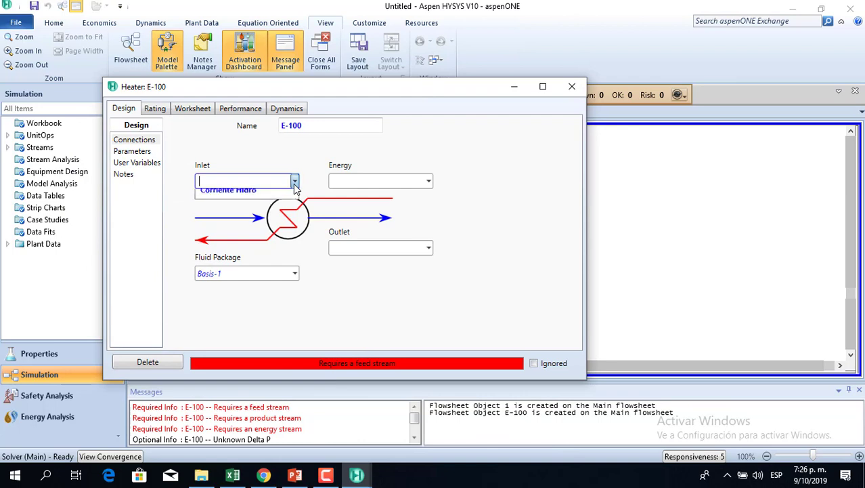
{"action": "left_click", "coordinate": [252, 200]}
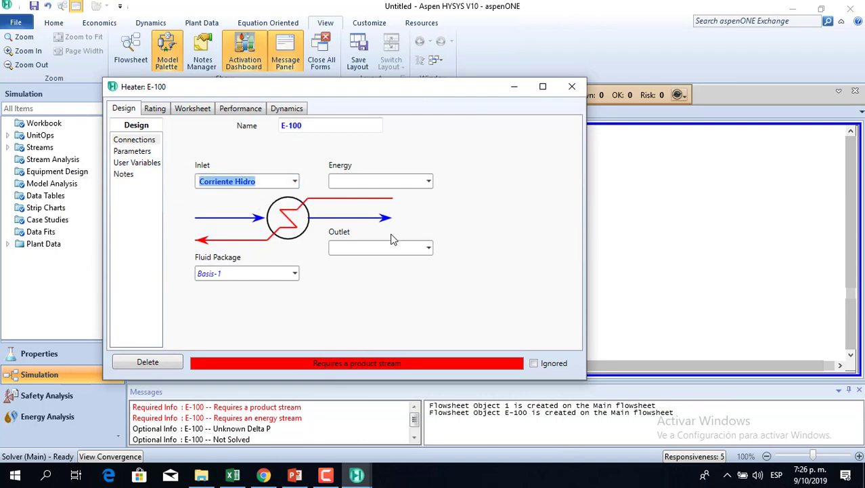
- Create the outlet stream of heater E-100 with the name Corrriente salida
{"action": "left_click", "coordinate": [369, 246]}
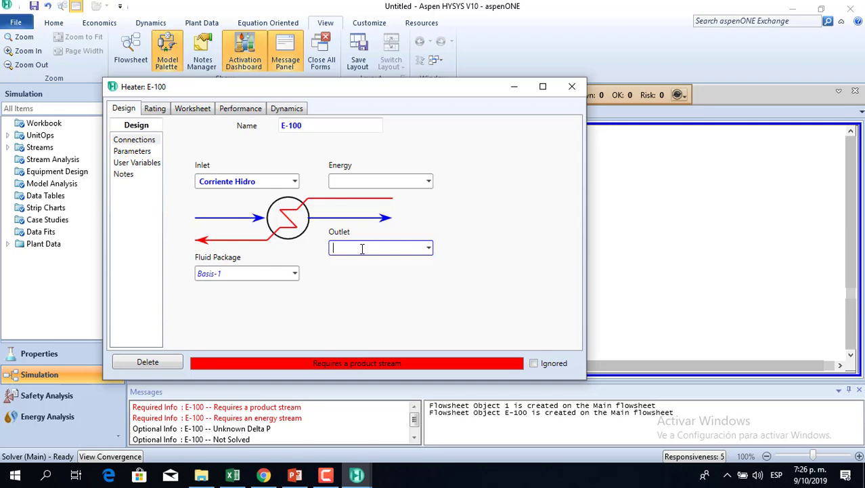
{"action": "type", "text": "25"}
{"action": "key", "text": "Return"}
{"action": "type", "text": "Corrie"}
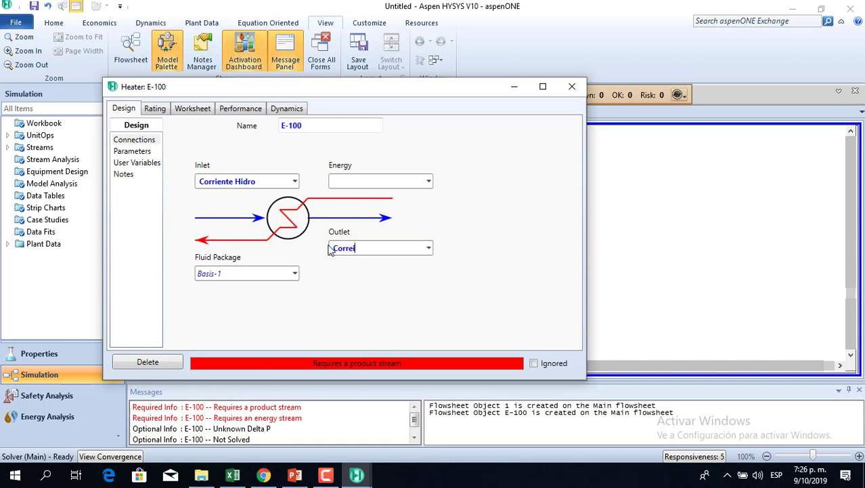
{"action": "type", "text": "iriente salida"}
{"action": "key", "text": "Return"}
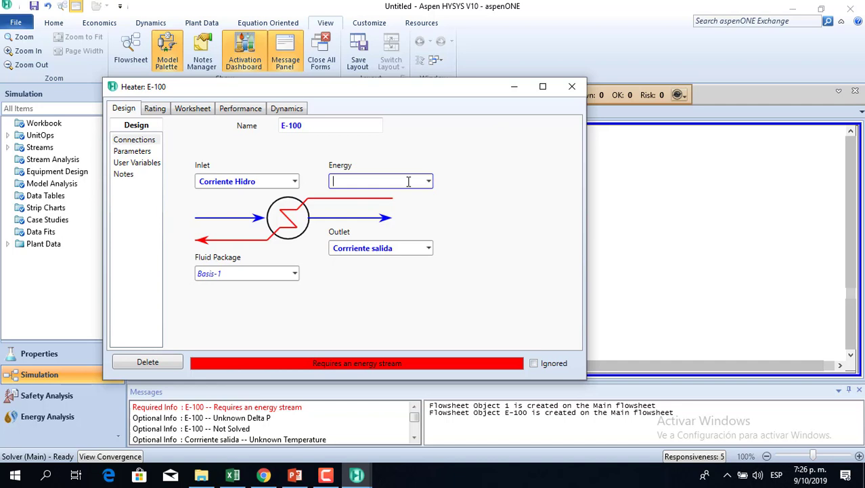
- Create the energy stream of heater E-100 with the name Qinlet
{"action": "type", "text": "w"}
{"action": "key", "text": "BackSpace"}
{"action": "type", "text": "Qinlet"}
{"action": "key", "text": "Return"}
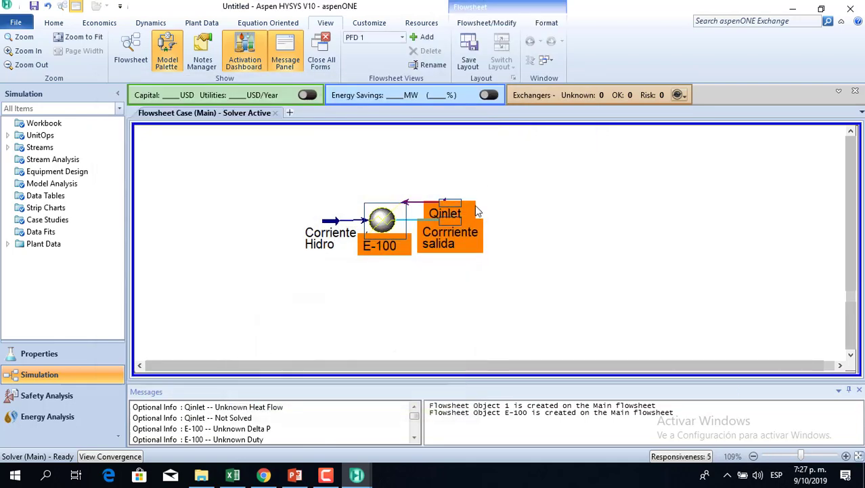
- Rearrange the flowsheet by moving the outlet stream down and away from the heater and the Qinlet energy stream above it
{"action": "left_click", "coordinate": [516, 87]}
{"action": "left_click_drag", "start_coordinate": [450, 225], "coordinate": [474, 246]}
{"action": "left_click", "coordinate": [600, 252]}
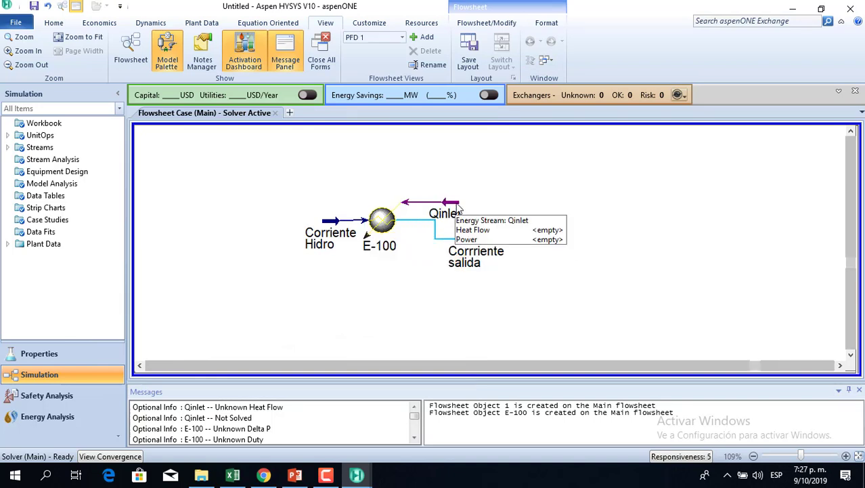
{"action": "left_click_drag", "start_coordinate": [458, 208], "coordinate": [427, 170]}
{"action": "left_click", "coordinate": [535, 214]}
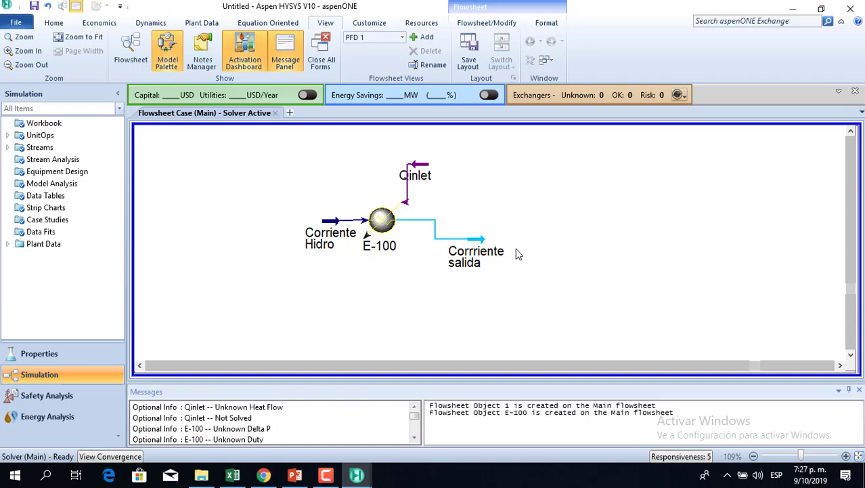
- Set the temperature of the Corrriente salida stream to 25 °C in its conditions
{"action": "double_click", "coordinate": [473, 245]}
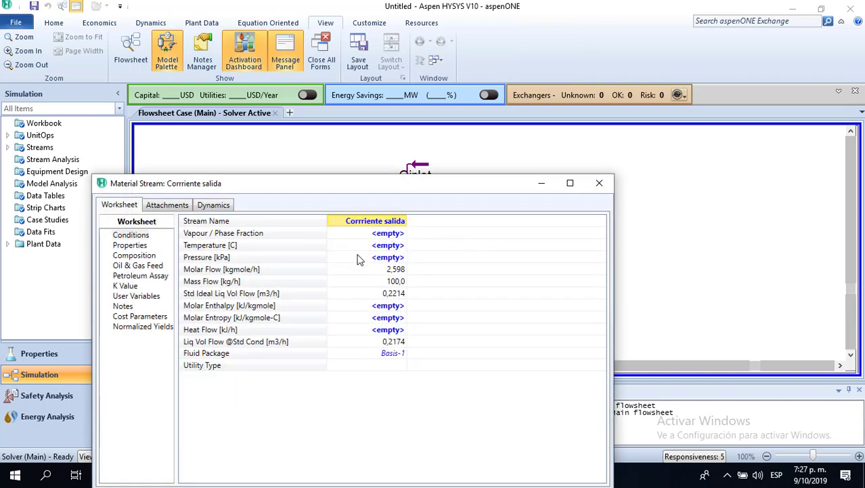
{"action": "left_click", "coordinate": [388, 246]}
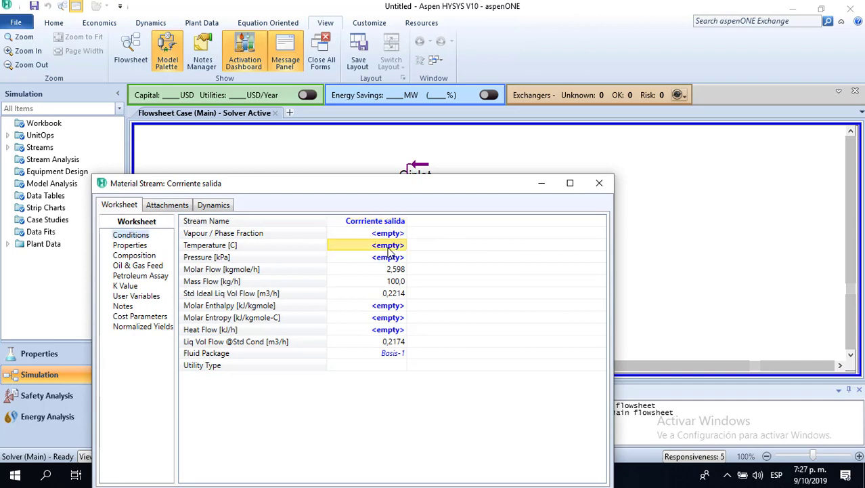
{"action": "type", "text": "25"}
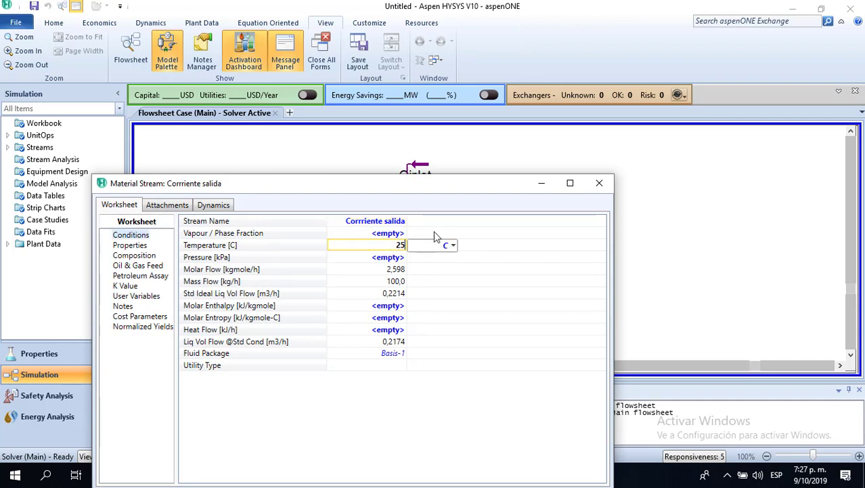
{"action": "key", "text": "Return"}
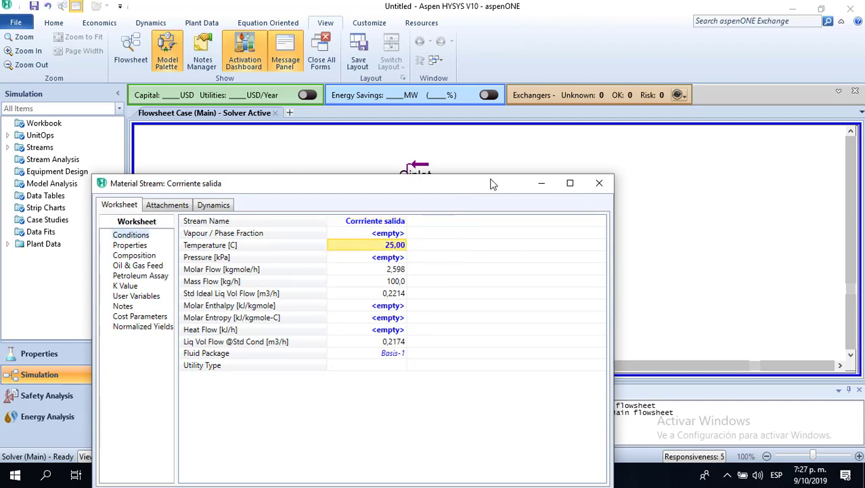
{"action": "left_click_drag", "start_coordinate": [492, 184], "coordinate": [507, 159]}
{"action": "left_click", "coordinate": [558, 150]}
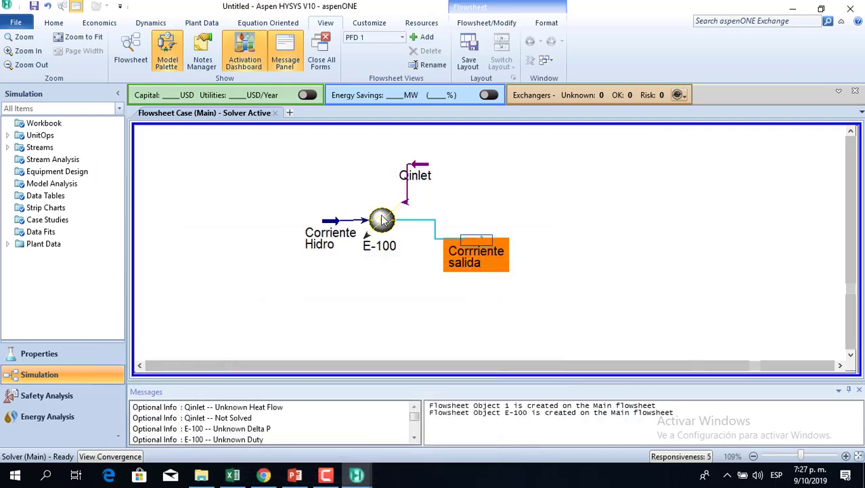
- Set the pressure drop (Delta P) of heater E-100 to 0.1 atm in its design parameters
{"action": "double_click", "coordinate": [381, 218]}
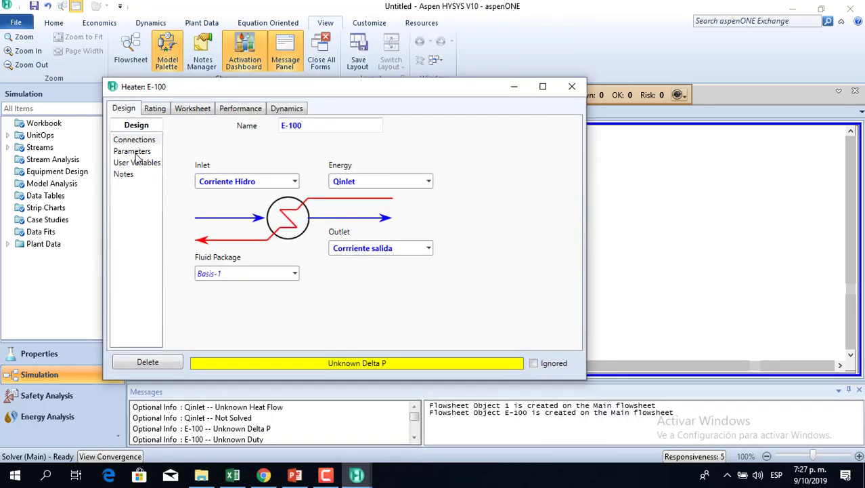
{"action": "left_click", "coordinate": [135, 153]}
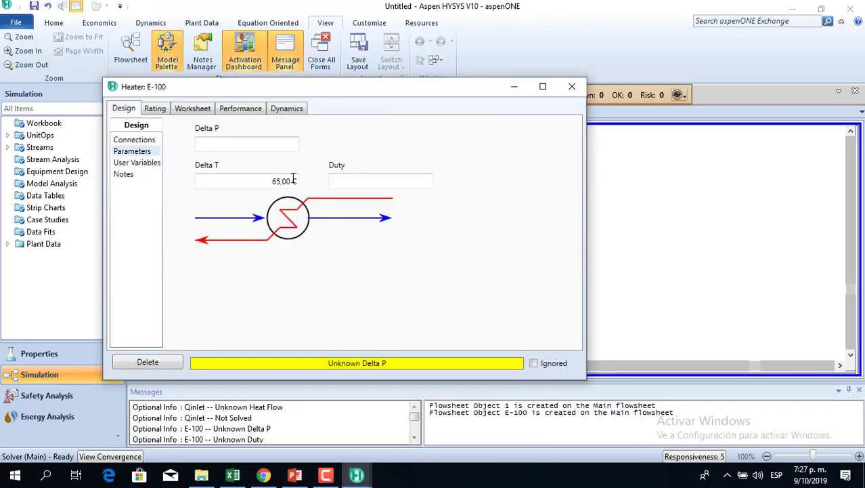
{"action": "left_click", "coordinate": [246, 142]}
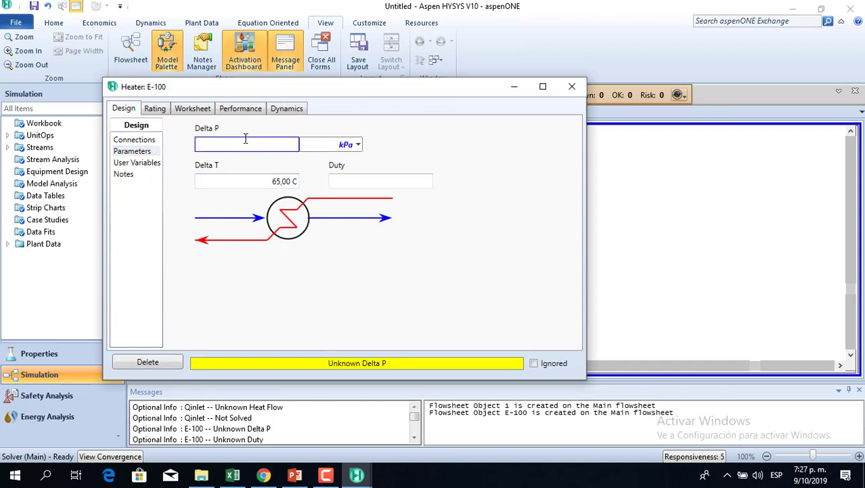
{"action": "type", "text": "0,1"}
{"action": "key", "text": "Return"}
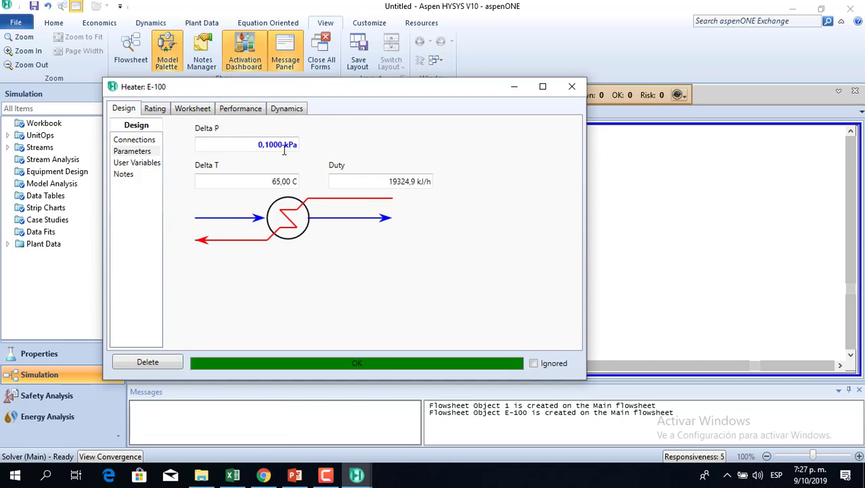
{"action": "left_click", "coordinate": [285, 146]}
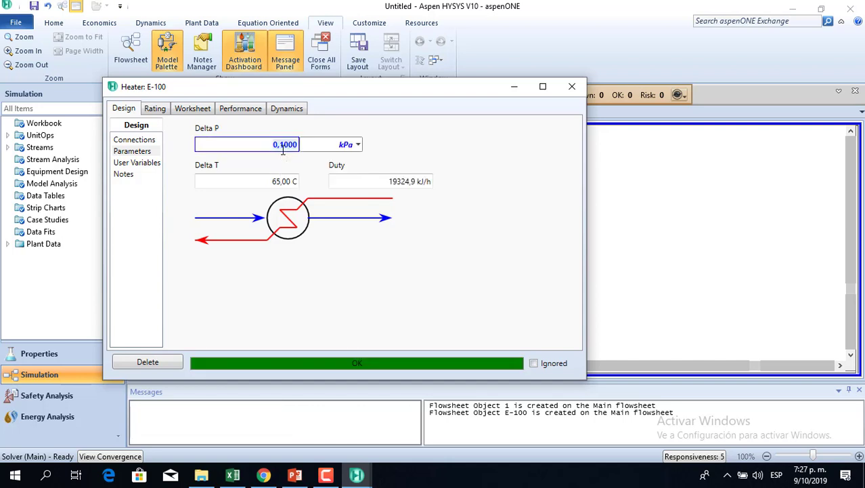
{"action": "left_click", "coordinate": [358, 145]}
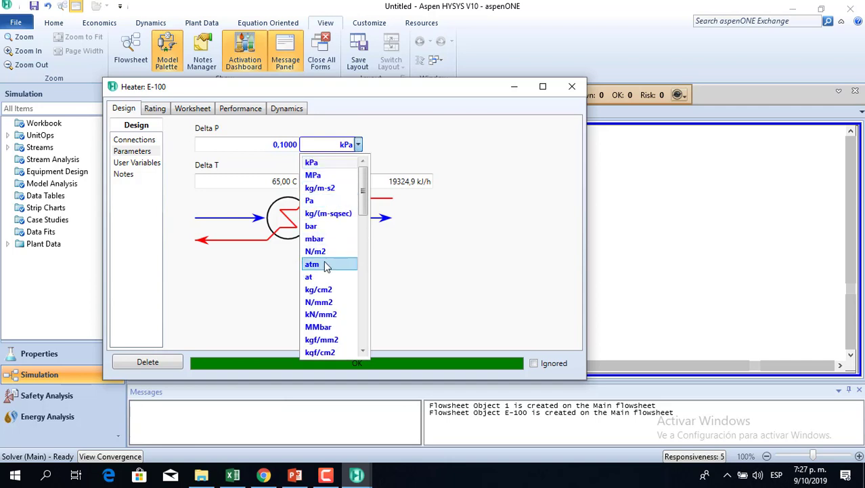
{"action": "left_click", "coordinate": [325, 264]}
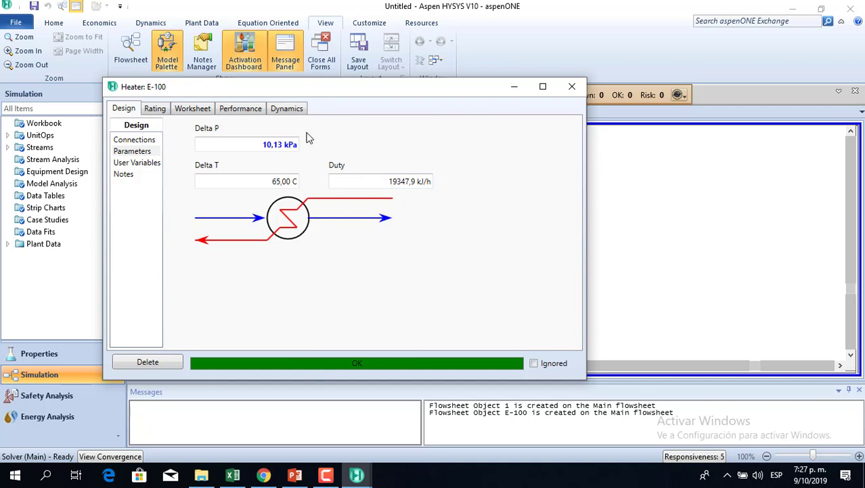
- Check the calculated pressure of the Corrriente salida stream in its worksheet conditions
{"action": "left_click", "coordinate": [572, 88]}
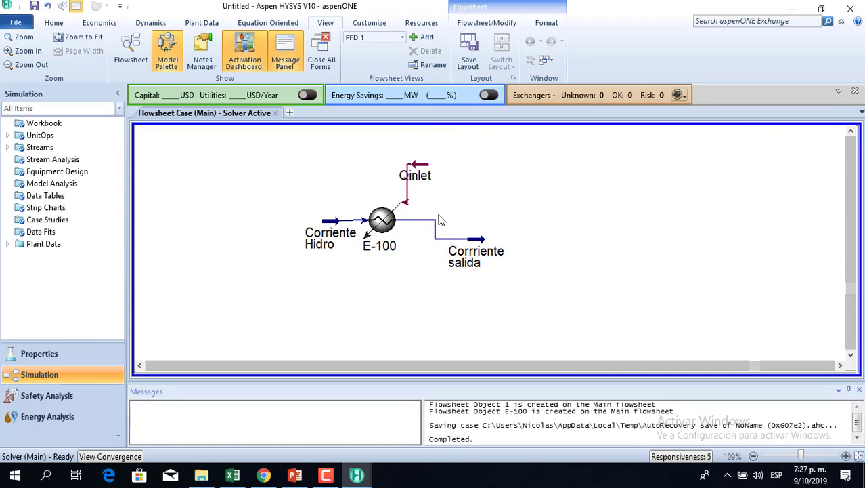
{"action": "double_click", "coordinate": [462, 241]}
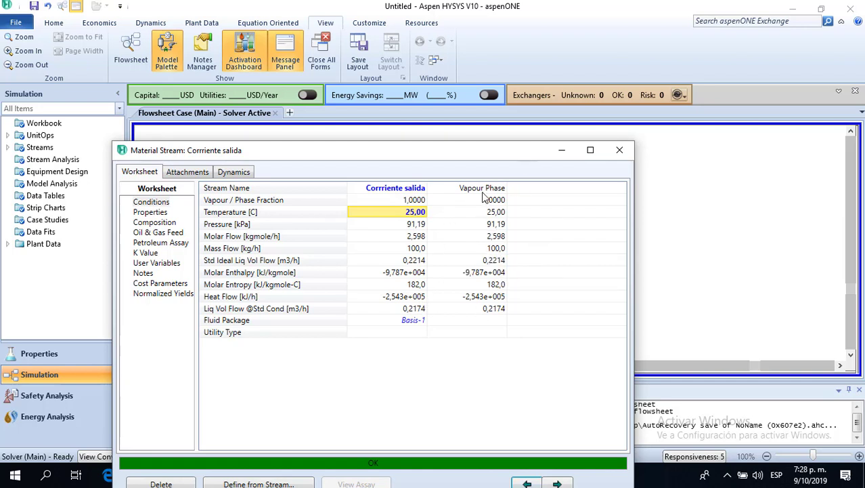
{"action": "mouse_move", "coordinate": [420, 227]}
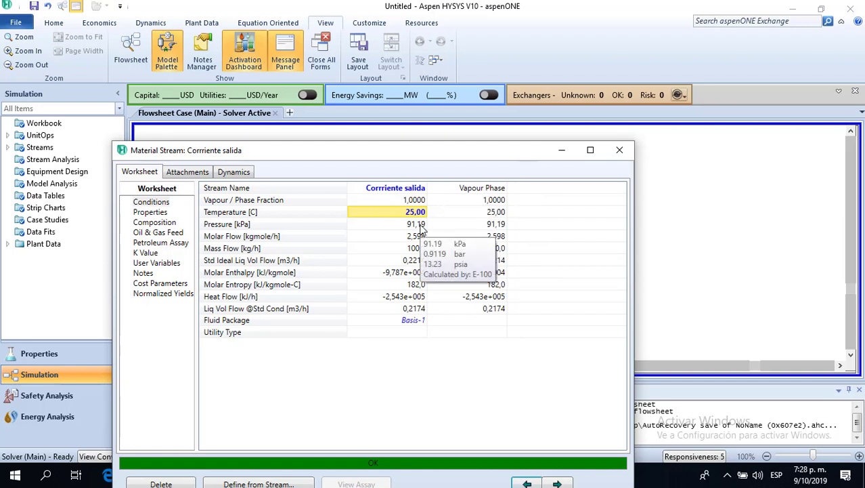
{"action": "left_click", "coordinate": [617, 151]}
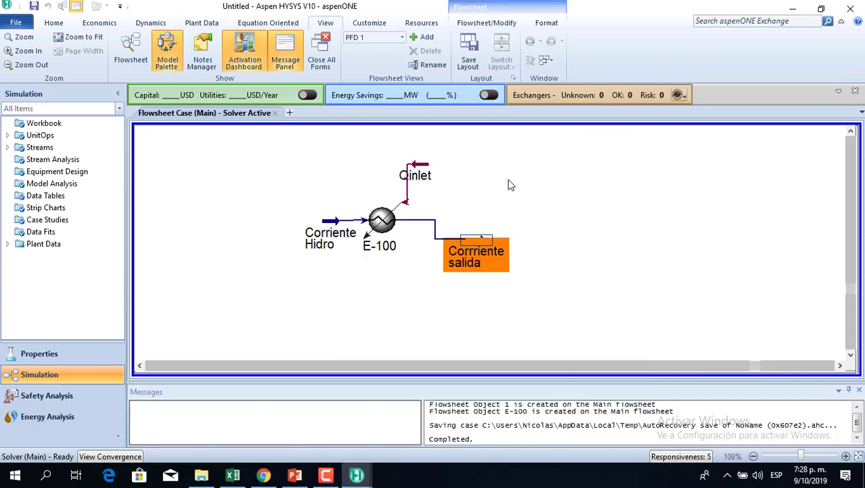
- Set the utility type of the Qinlet energy stream to MP Steam and check the resulting utility mass flow
{"action": "double_click", "coordinate": [421, 167]}
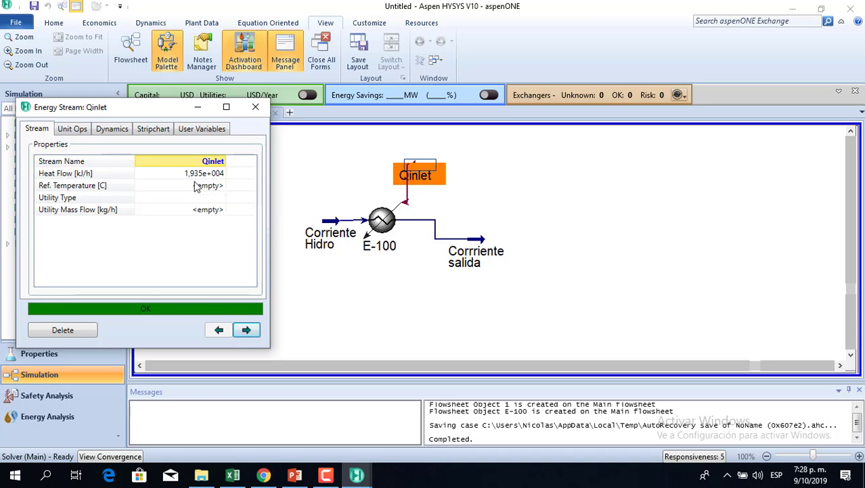
{"action": "mouse_move", "coordinate": [194, 180]}
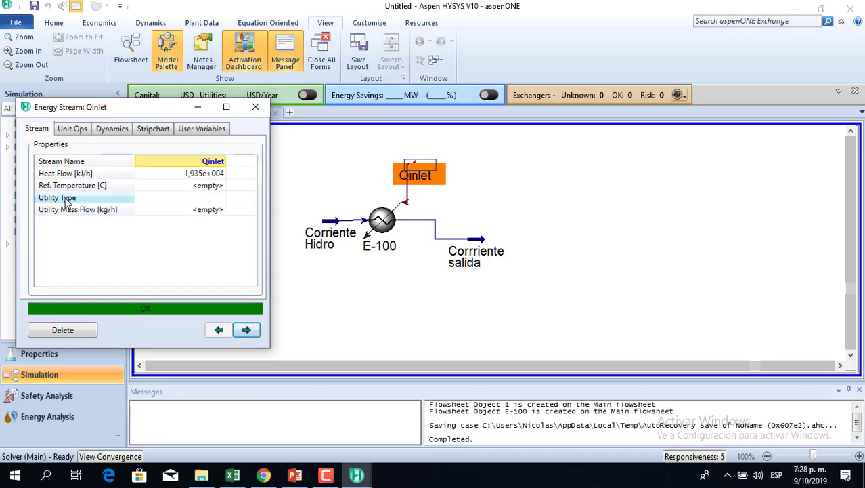
{"action": "left_click", "coordinate": [222, 198]}
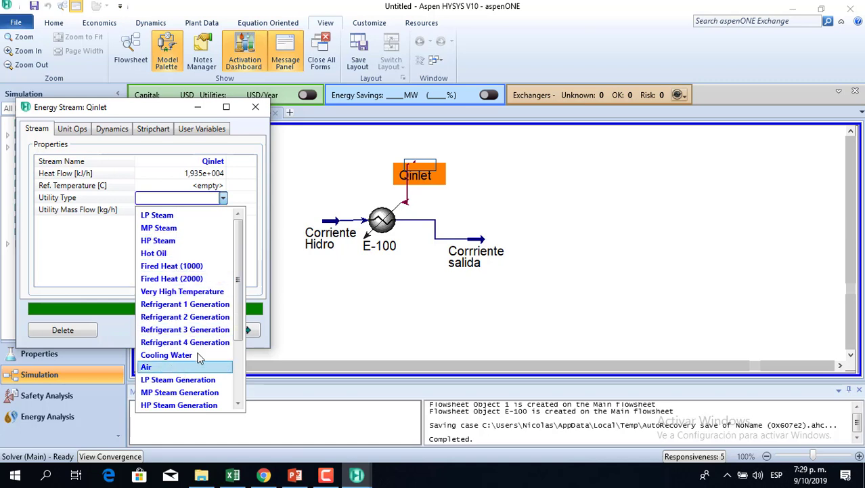
{"action": "mouse_move", "coordinate": [237, 264]}
{"action": "left_mouse_down"}
{"action": "mouse_move", "coordinate": [228, 332]}
{"action": "mouse_move", "coordinate": [227, 261]}
{"action": "left_mouse_up"}
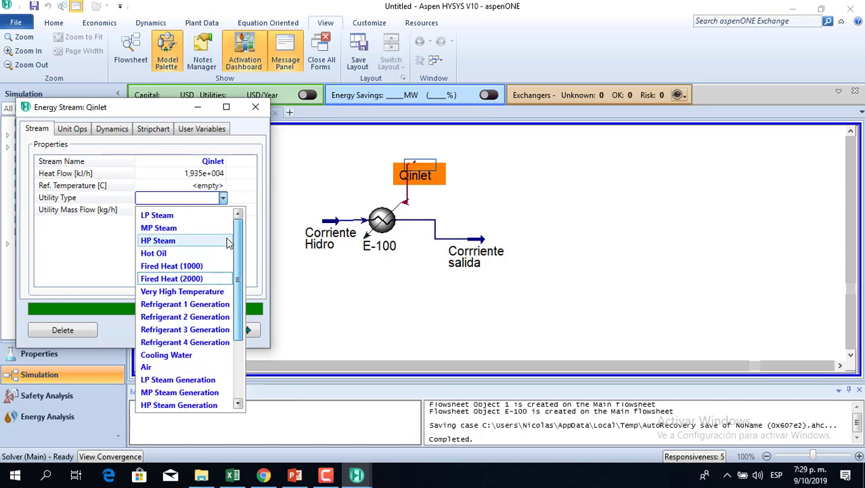
{"action": "left_click", "coordinate": [189, 230]}
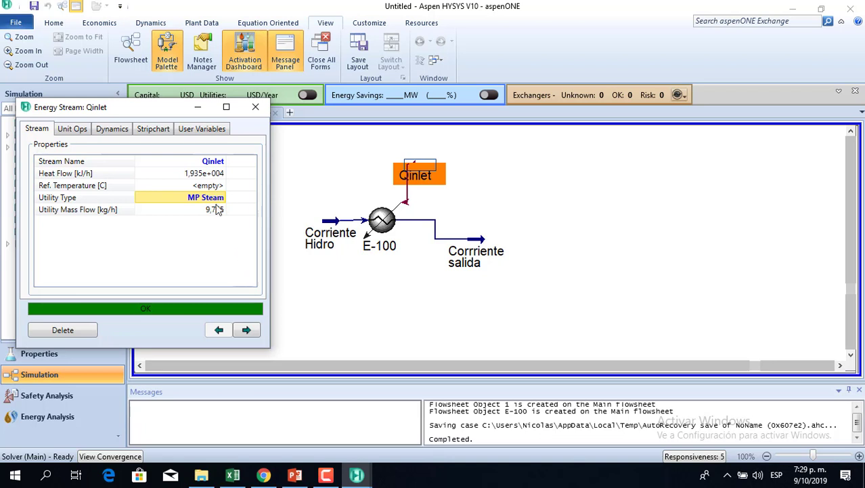
{"action": "mouse_move", "coordinate": [218, 210]}
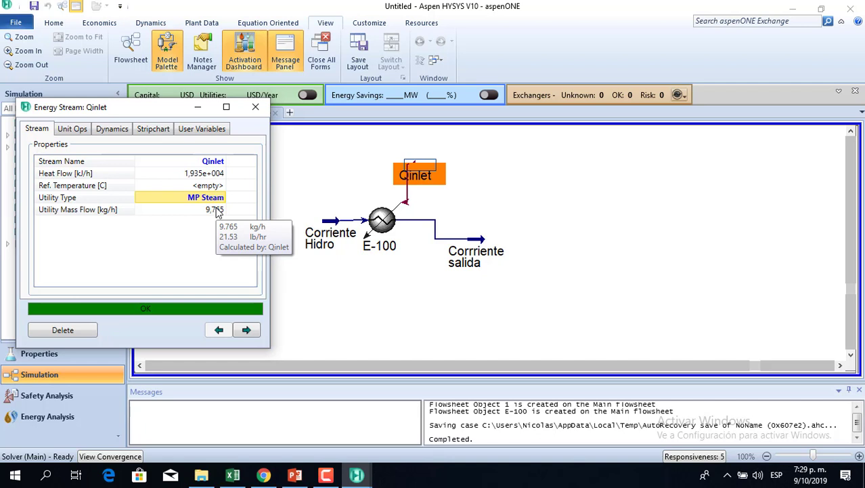
{"action": "left_click", "coordinate": [263, 107]}
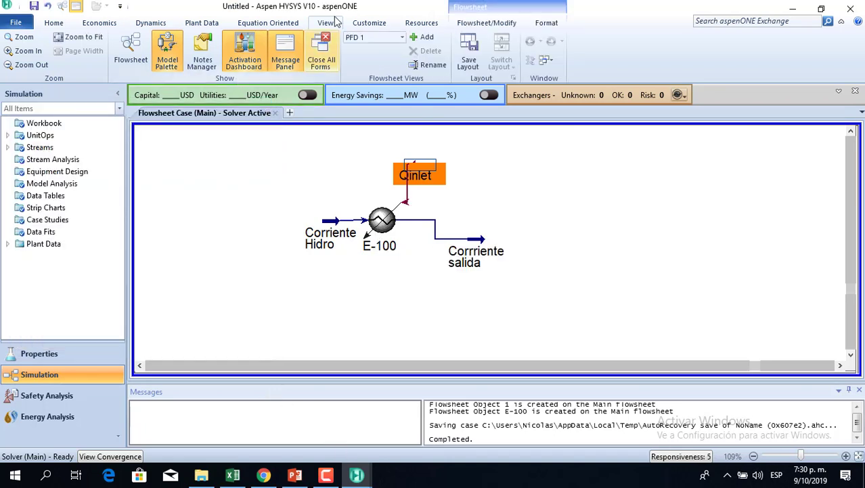
{"action": "left_click", "coordinate": [167, 54]}
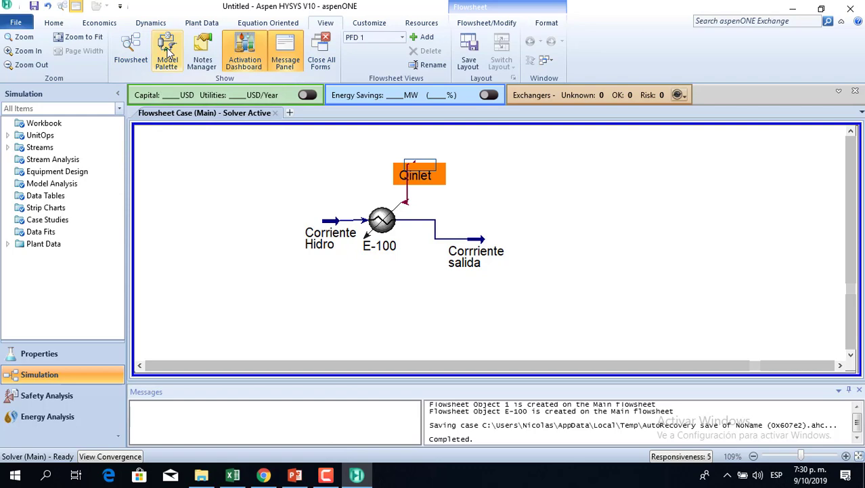
{"action": "left_click", "coordinate": [167, 55]}
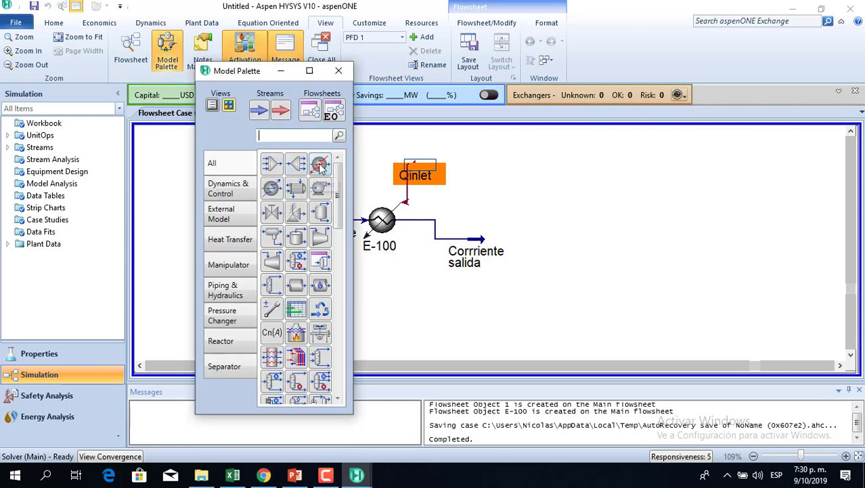
{"action": "left_click", "coordinate": [271, 188]}
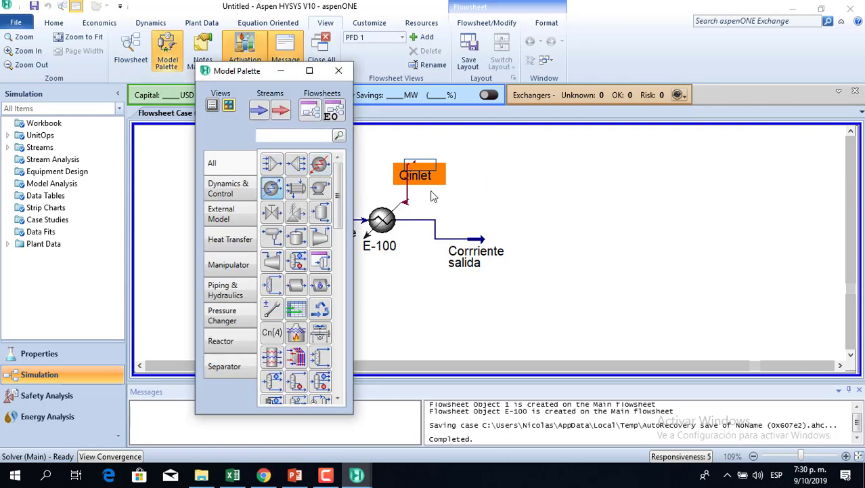
{"action": "left_click", "coordinate": [272, 191]}
{"action": "left_click", "coordinate": [273, 189]}
{"action": "left_click", "coordinate": [501, 173]}
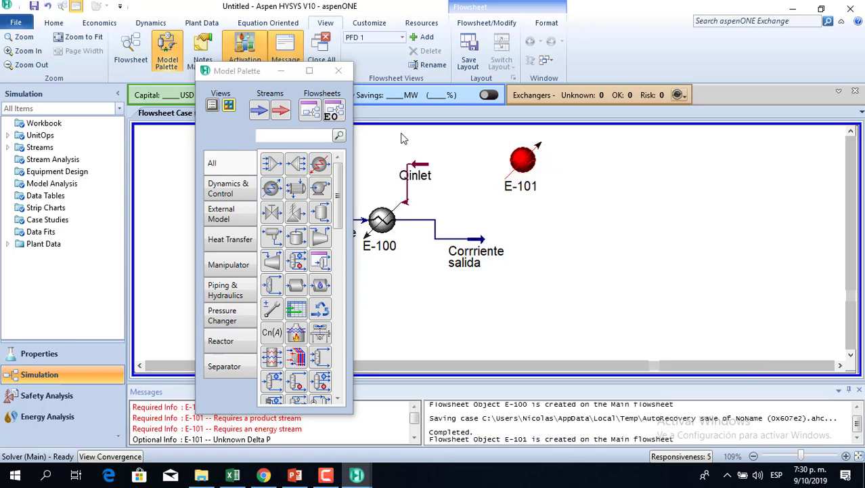
{"action": "left_click", "coordinate": [273, 73]}
{"action": "left_click_drag", "start_coordinate": [520, 158], "coordinate": [383, 266]}
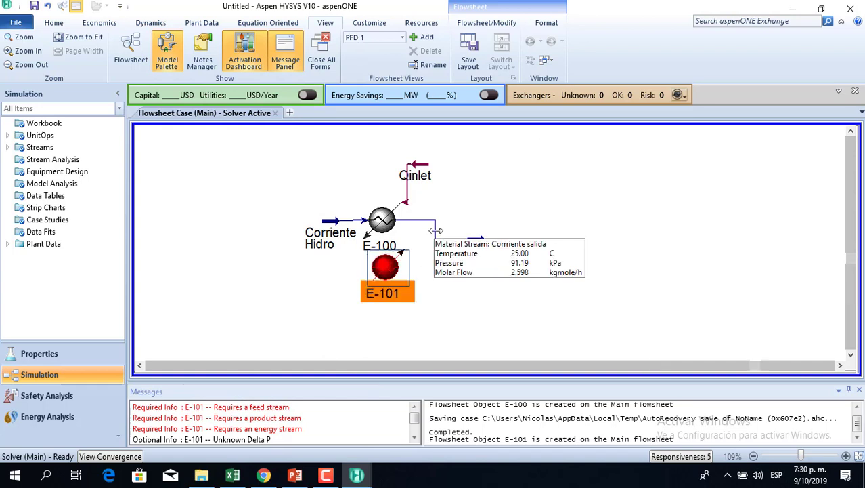
{"action": "key", "text": "Delete"}
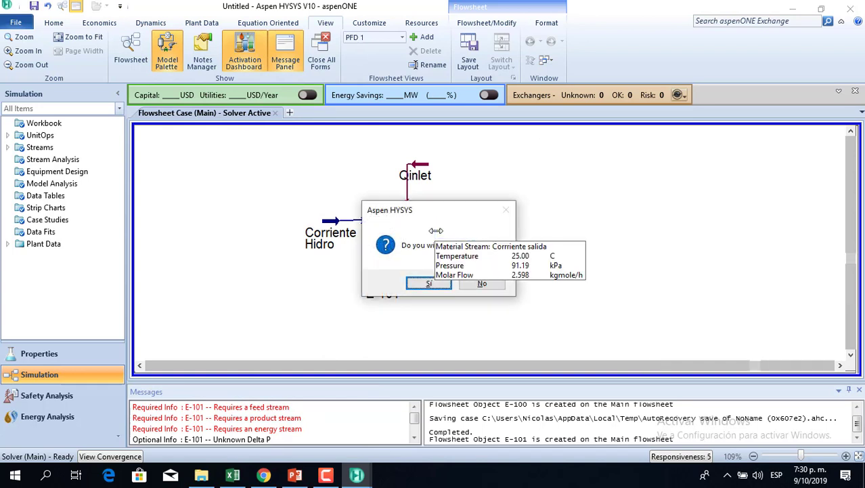
{"action": "left_click", "coordinate": [444, 283]}
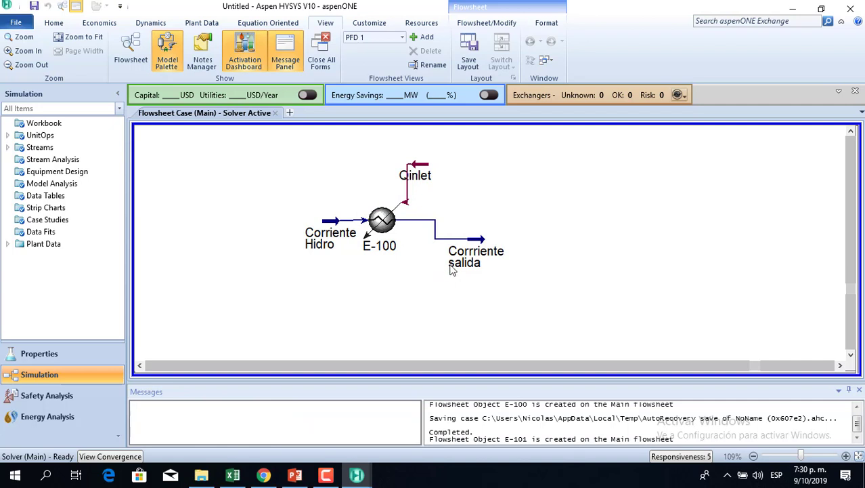
- Delete the Corrriente salida stream, heater E-100 and the Qinlet energy stream, leaving only Corriente Hidro on the flowsheet
{"action": "left_click", "coordinate": [465, 237]}
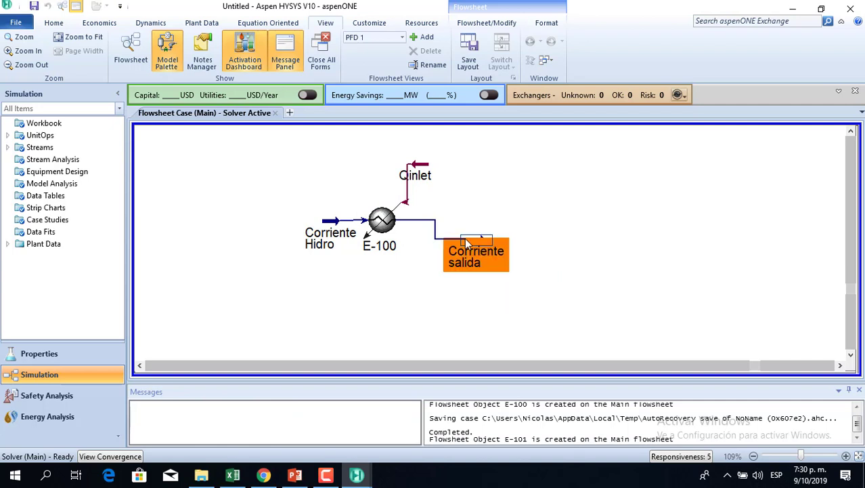
{"action": "key", "text": "Delete"}
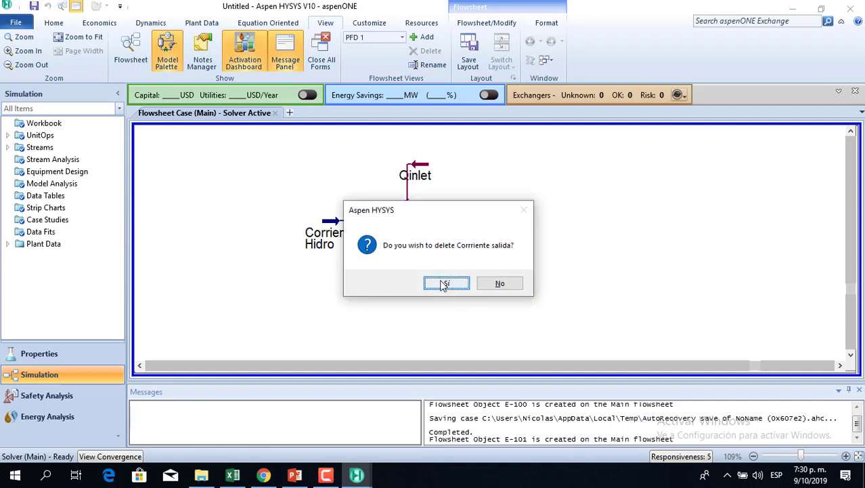
{"action": "left_click", "coordinate": [444, 283]}
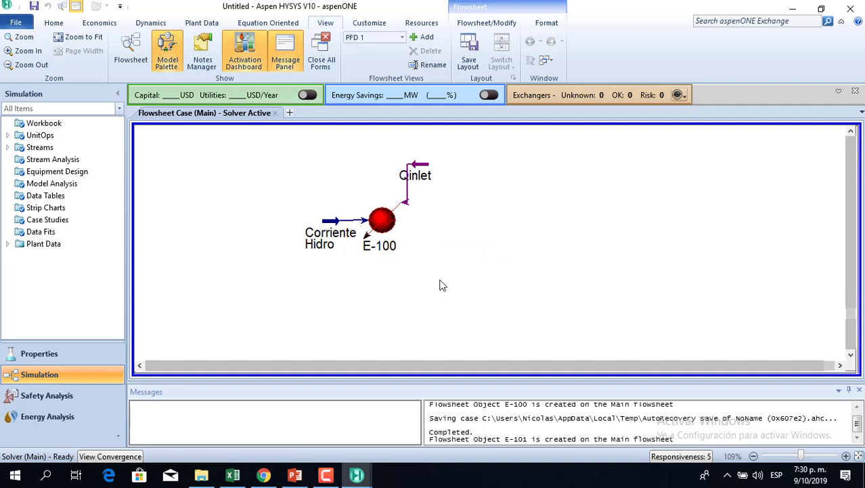
{"action": "left_click", "coordinate": [377, 217]}
{"action": "key", "text": "Delete"}
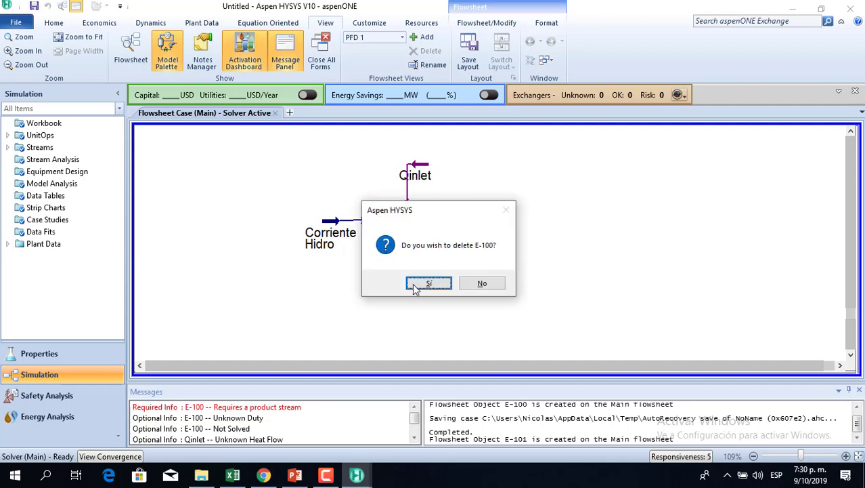
{"action": "left_click", "coordinate": [429, 283]}
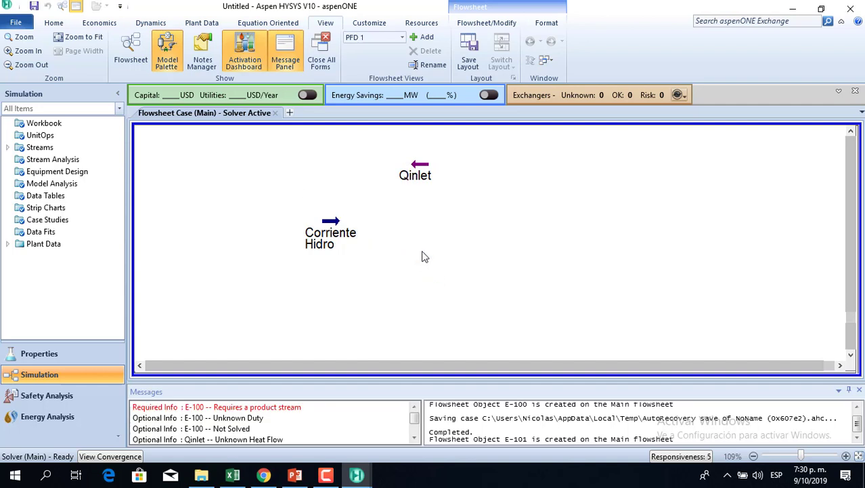
{"action": "left_click", "coordinate": [417, 176]}
{"action": "key", "text": "Delete"}
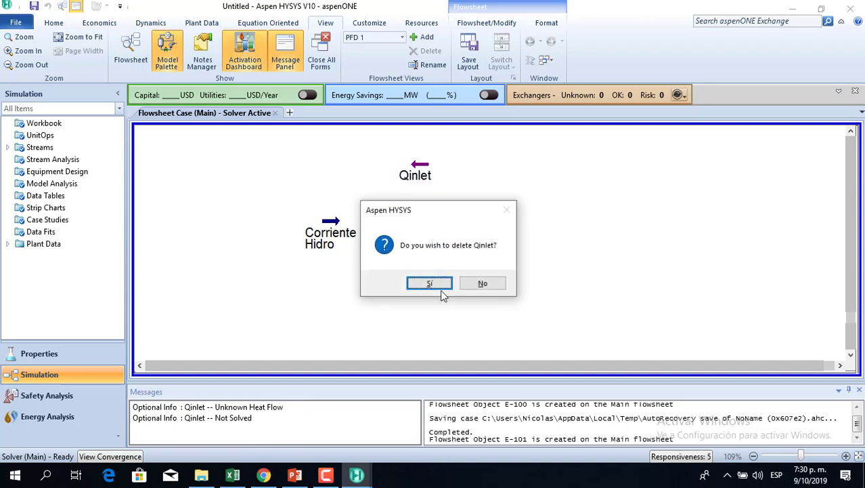
{"action": "left_click", "coordinate": [425, 281]}
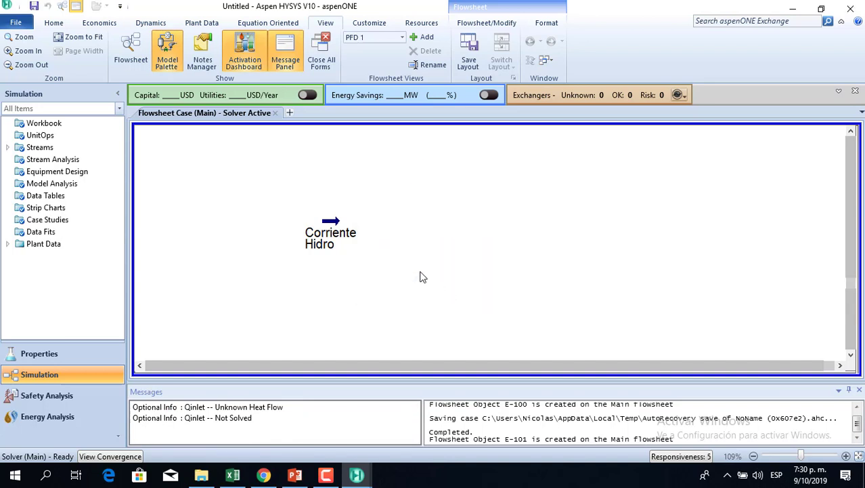
- Place a cooler on the flowsheet just downstream of the Corriente Hidro stream
{"action": "left_click", "coordinate": [167, 59]}
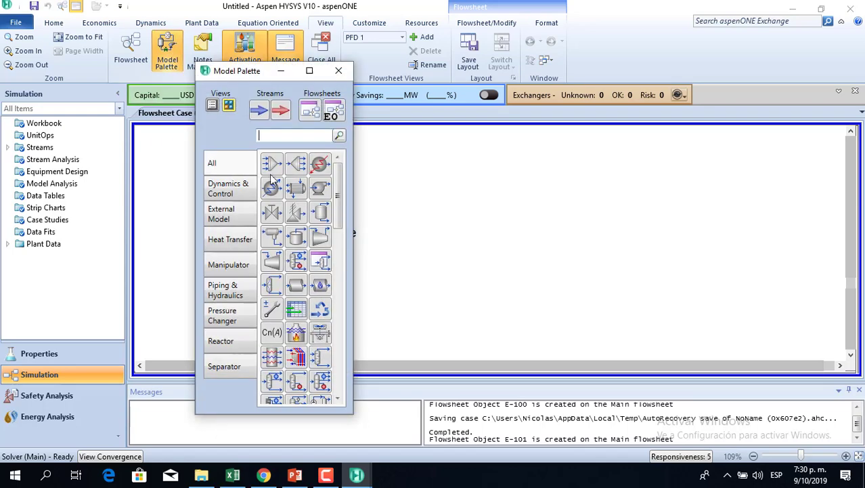
{"action": "left_click_drag", "start_coordinate": [274, 189], "coordinate": [372, 218]}
{"action": "left_click", "coordinate": [281, 75]}
{"action": "left_click", "coordinate": [440, 240]}
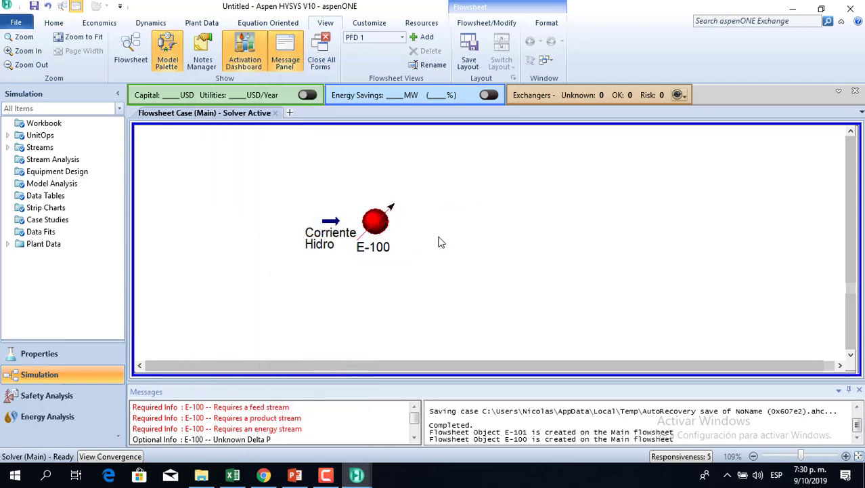
- Connect cooler E-100 with Corriente Hidro as inlet, a new outlet stream Corriente salida and a new energy stream Qout
{"action": "double_click", "coordinate": [376, 218]}
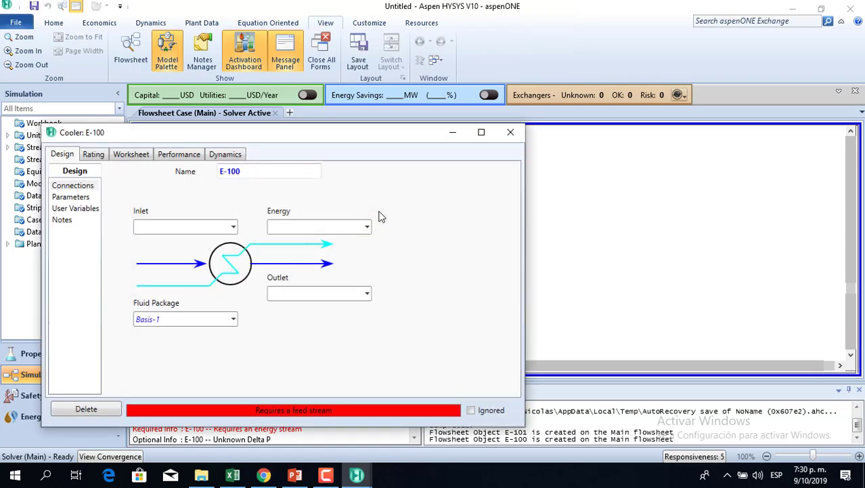
{"action": "left_click", "coordinate": [234, 227]}
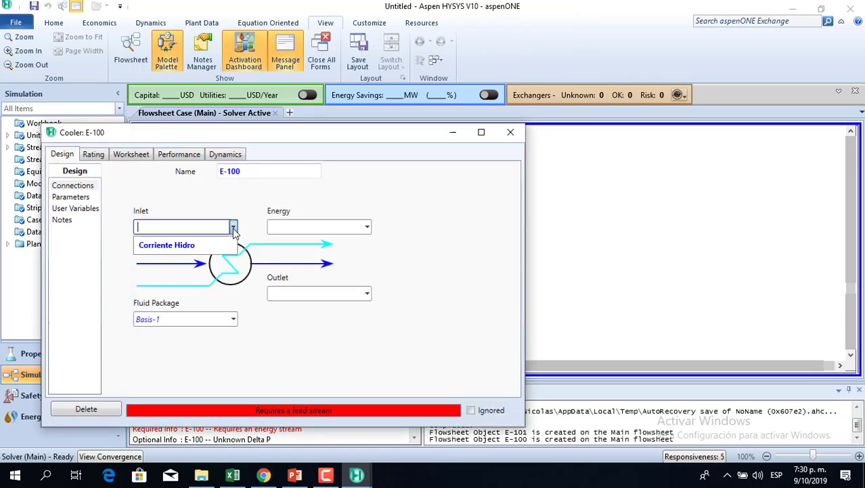
{"action": "left_click", "coordinate": [190, 243]}
{"action": "left_click", "coordinate": [281, 291]}
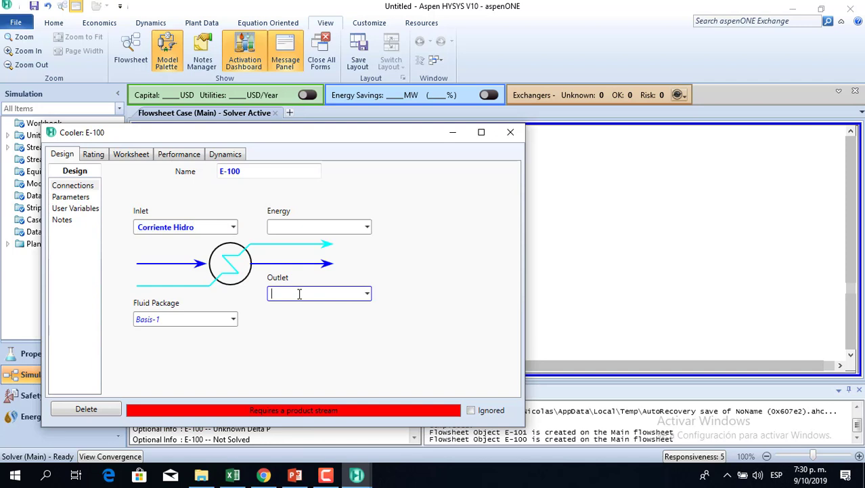
{"action": "type", "text": "Corriend"}
{"action": "key", "text": "BackSpace"}
{"action": "type", "text": "riend"}
{"action": "key", "text": "BackSpace"}
{"action": "key", "text": "BackSpace"}
{"action": "type", "text": "nte salida"}
{"action": "left_click", "coordinate": [295, 229]}
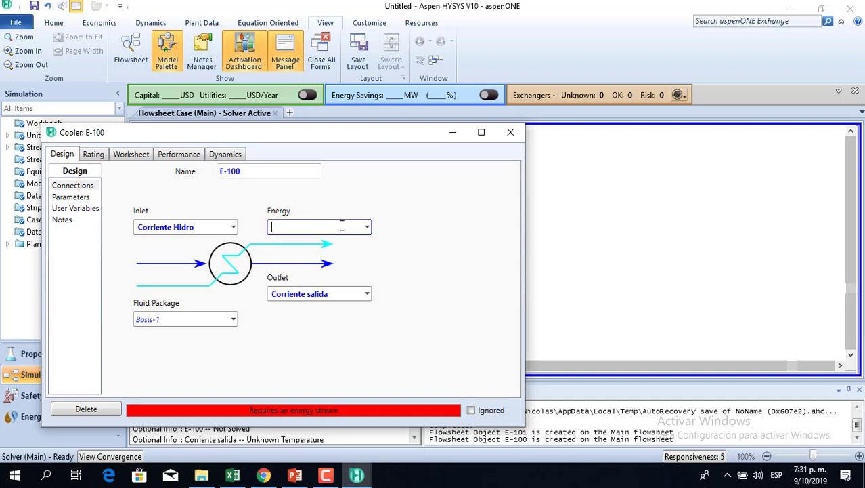
{"action": "type", "text": "Qout"}
- Set the pressure drop (Delta P) of cooler E-100 to 0.1 atm in its design parameters
{"action": "left_click", "coordinate": [73, 196]}
{"action": "left_click", "coordinate": [163, 192]}
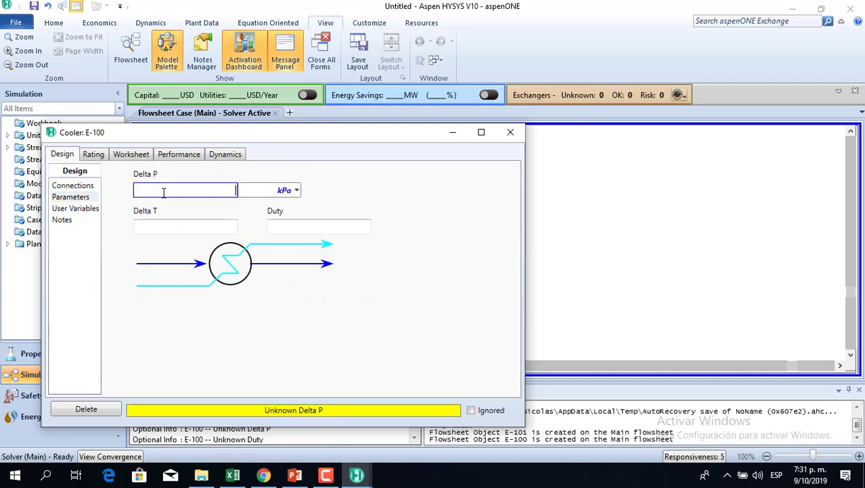
{"action": "type", "text": "0,2"}
{"action": "key", "text": "BackSpace"}
{"action": "type", "text": "1"}
{"action": "left_click", "coordinate": [296, 190]}
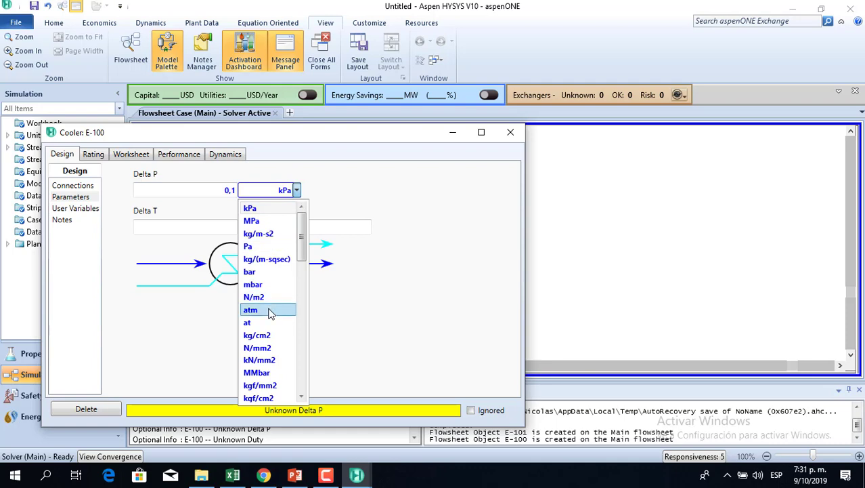
{"action": "left_click", "coordinate": [270, 310]}
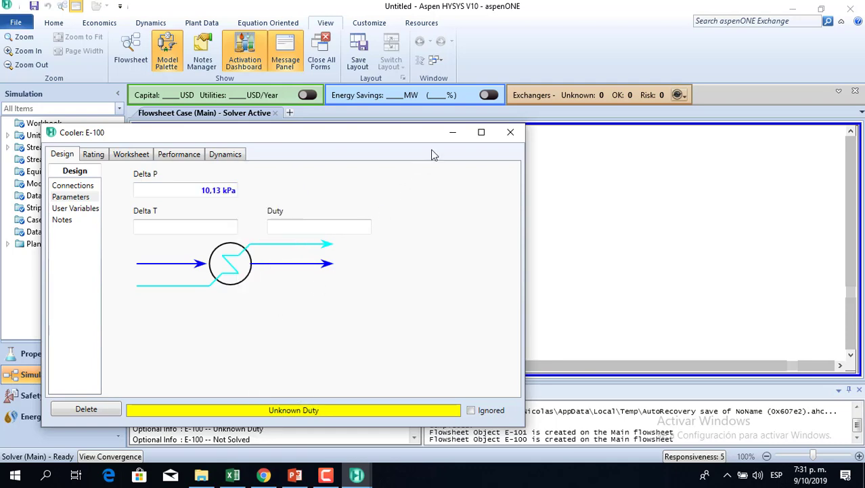
{"action": "left_click", "coordinate": [453, 134]}
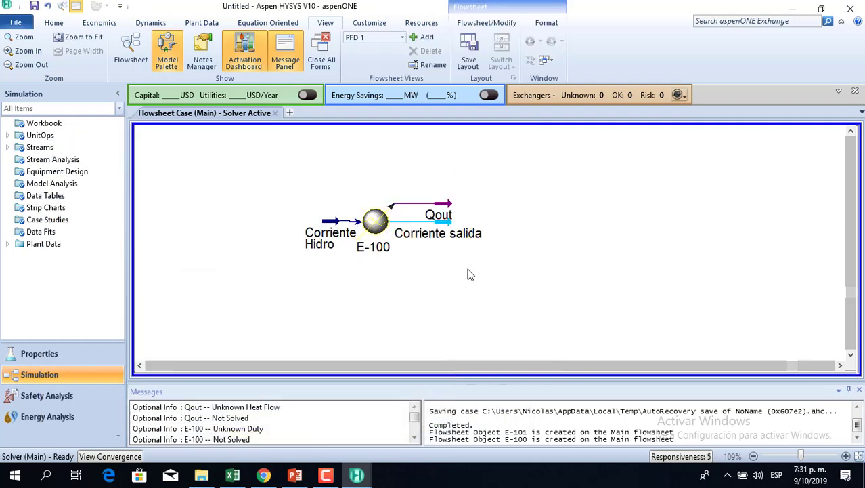
- Set the temperature of the Corriente Hidro stream to 25 °C in its conditions
{"action": "double_click", "coordinate": [333, 230]}
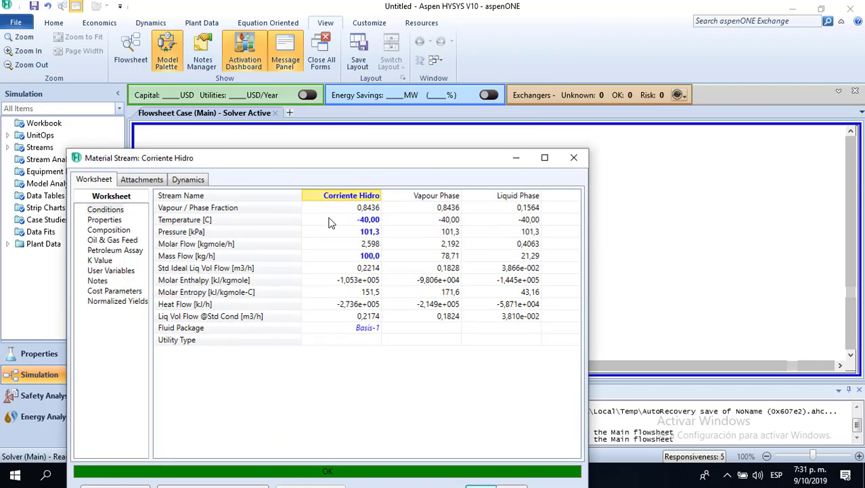
{"action": "left_click", "coordinate": [369, 222]}
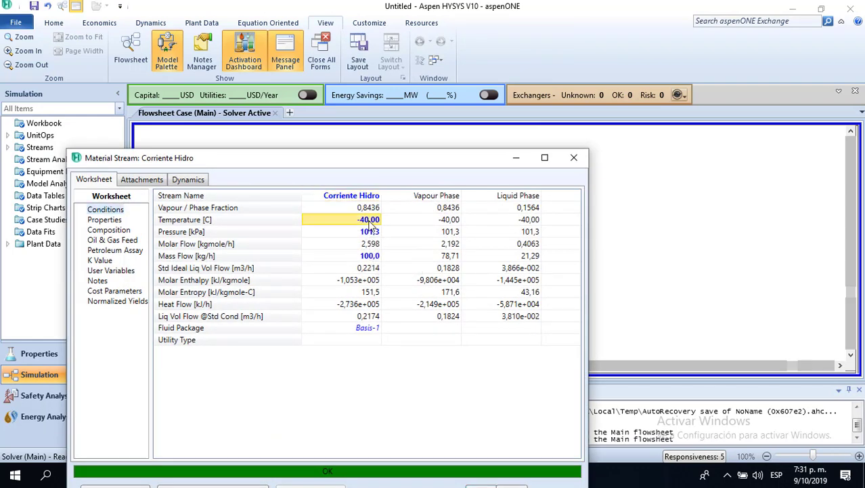
{"action": "type", "text": "25"}
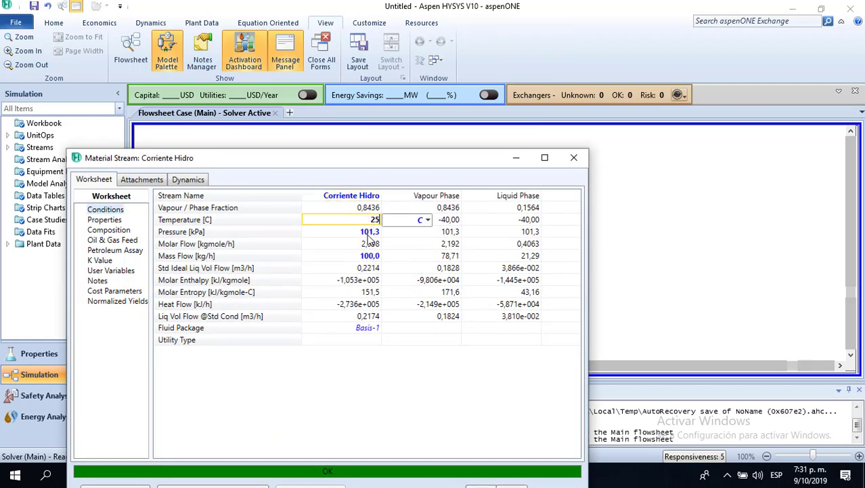
{"action": "key", "text": "Return"}
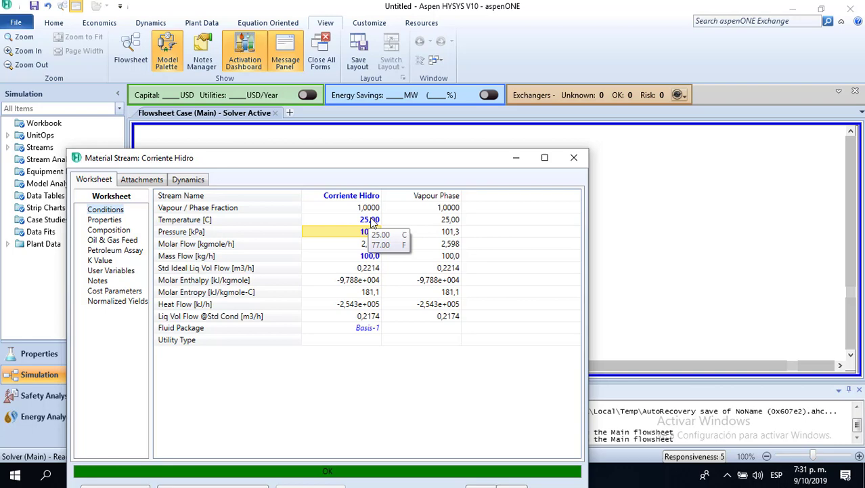
{"action": "left_click", "coordinate": [515, 160]}
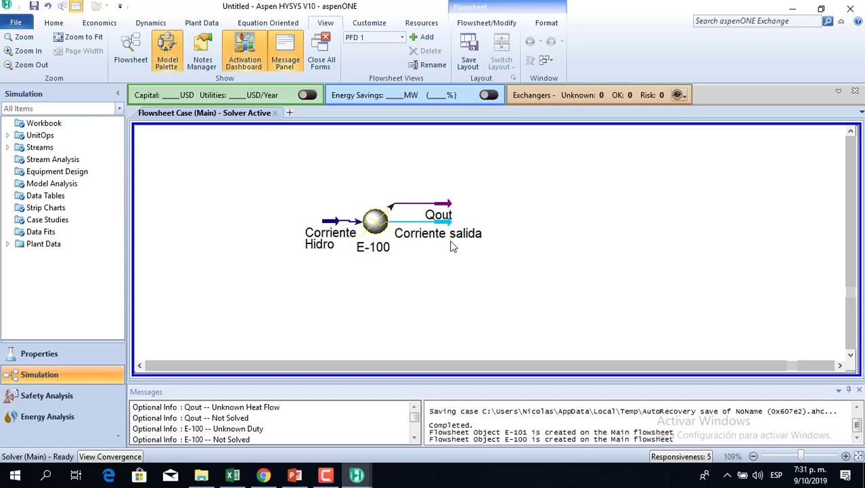
- Set the vapour/phase fraction of the Corriente salida stream to 0 in its conditions
{"action": "double_click", "coordinate": [447, 223]}
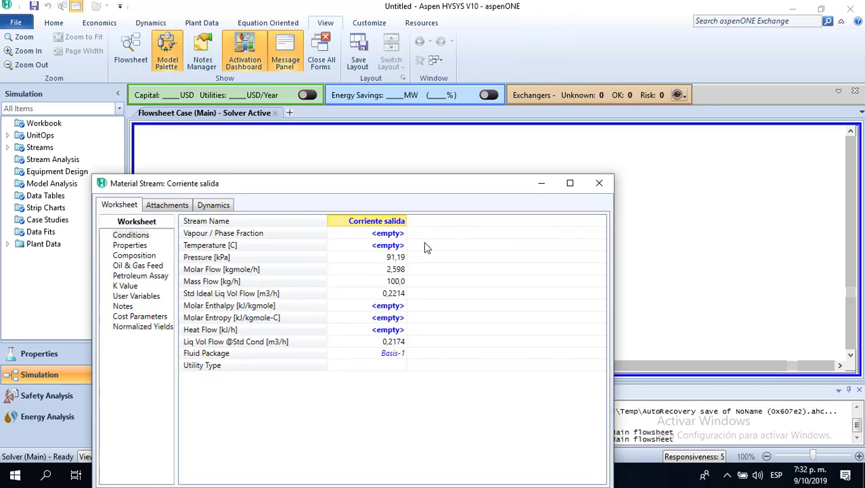
{"action": "left_click", "coordinate": [390, 247]}
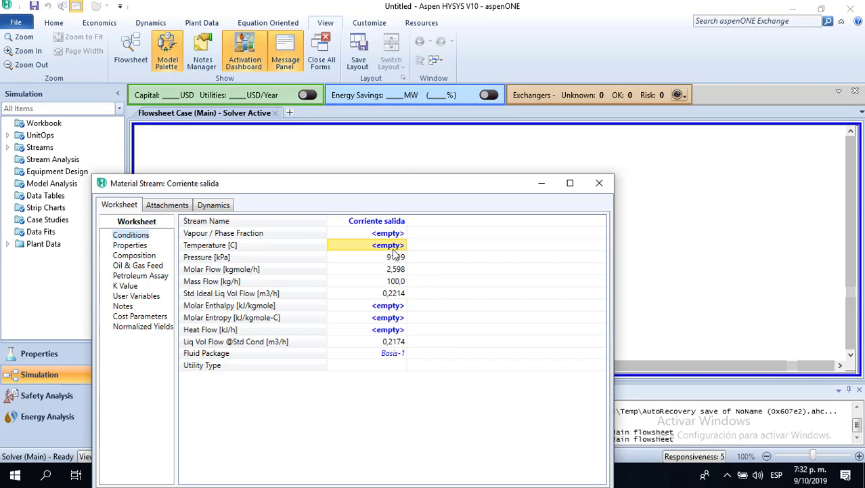
{"action": "left_click", "coordinate": [392, 248]}
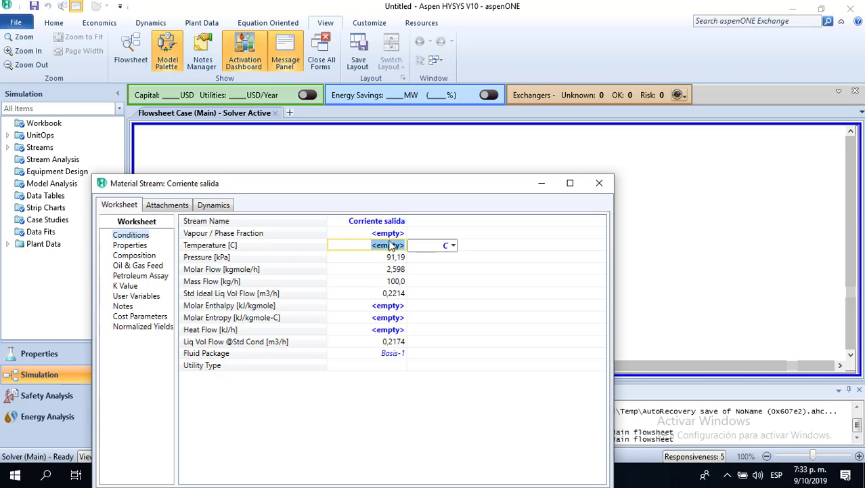
{"action": "left_click", "coordinate": [391, 235]}
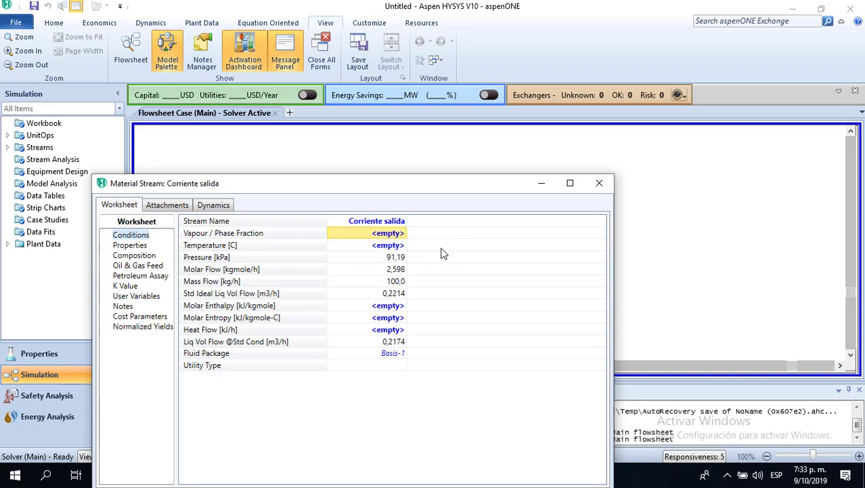
{"action": "type", "text": "0"}
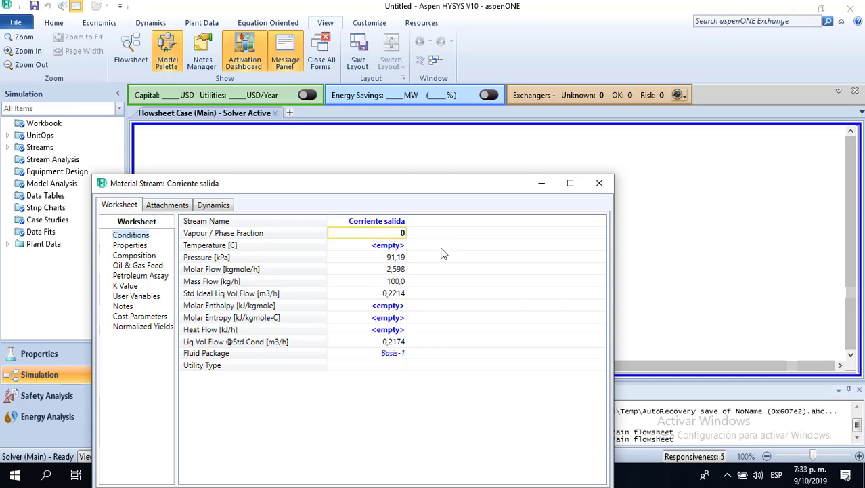
{"action": "left_click", "coordinate": [397, 259]}
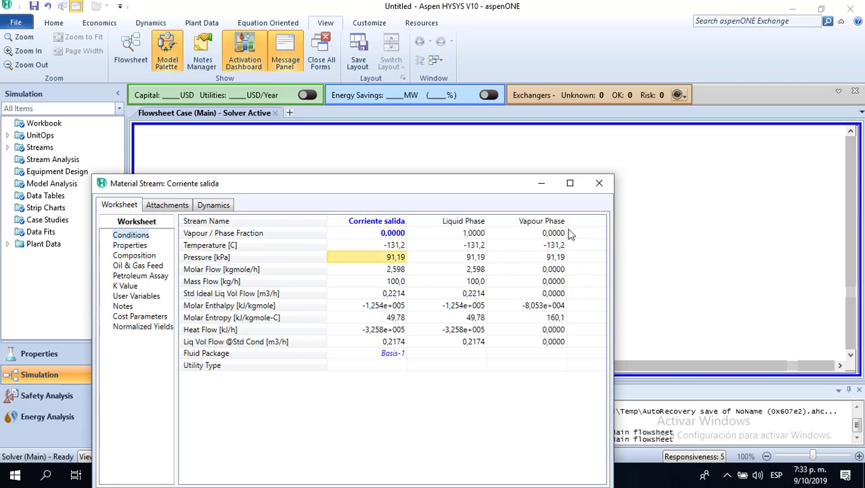
{"action": "left_click", "coordinate": [541, 183]}
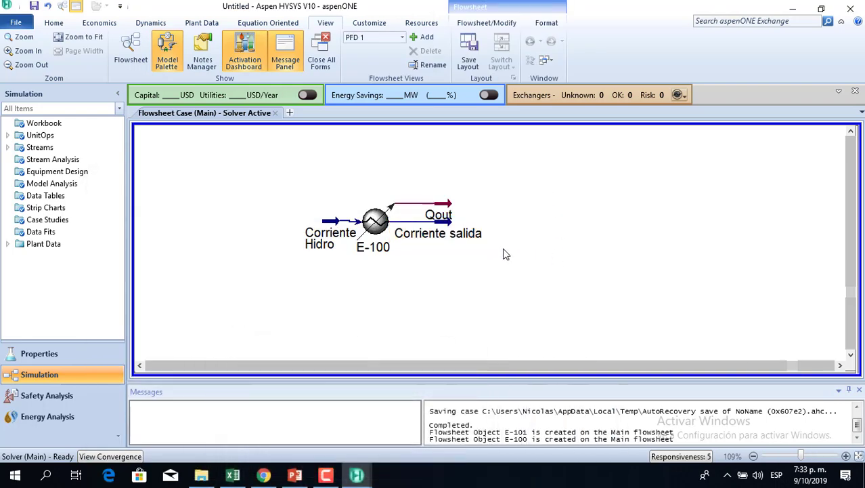
- Move the Corriente salida stream slightly lower on the flowsheet, clear of Qout, and check its conditions
{"action": "left_click_drag", "start_coordinate": [443, 226], "coordinate": [467, 245]}
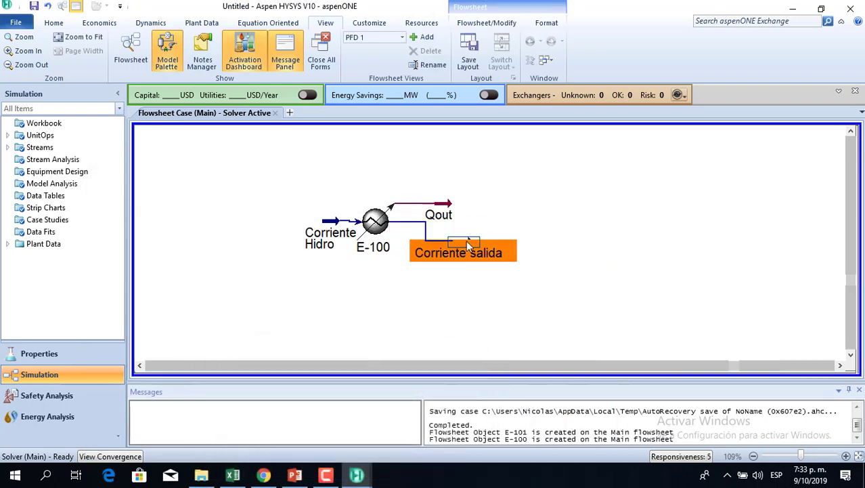
{"action": "double_click", "coordinate": [467, 245]}
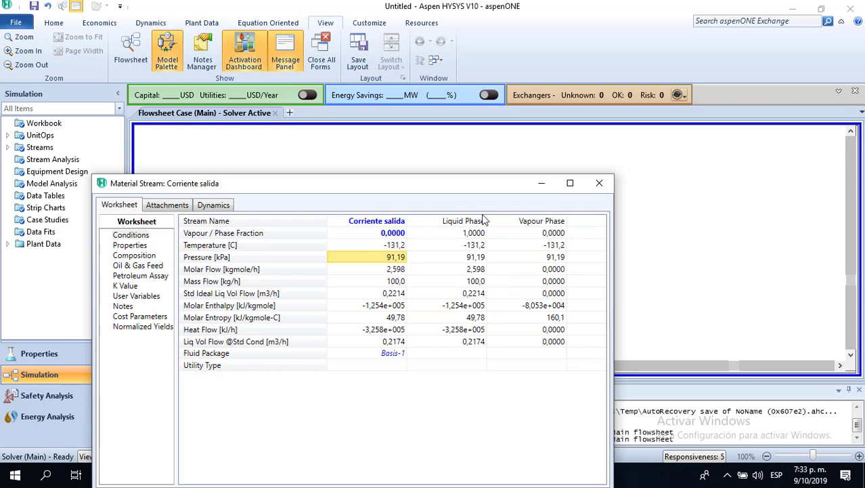
{"action": "left_click", "coordinate": [542, 184]}
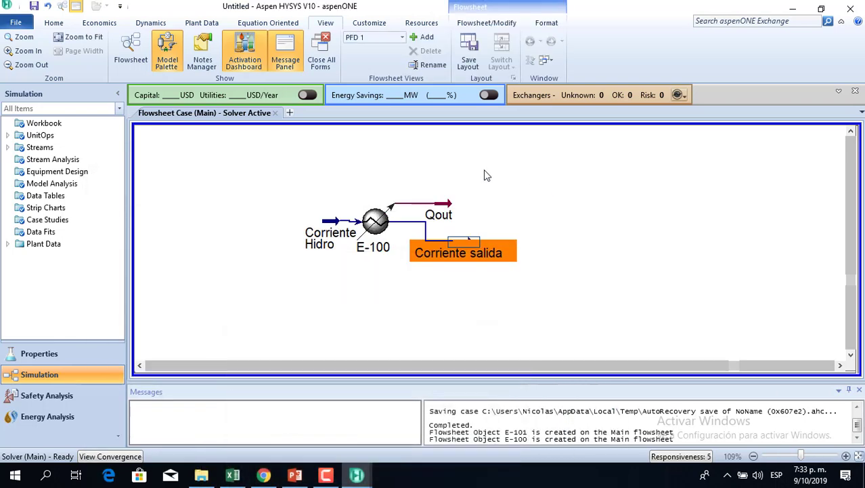
{"action": "left_click", "coordinate": [483, 173]}
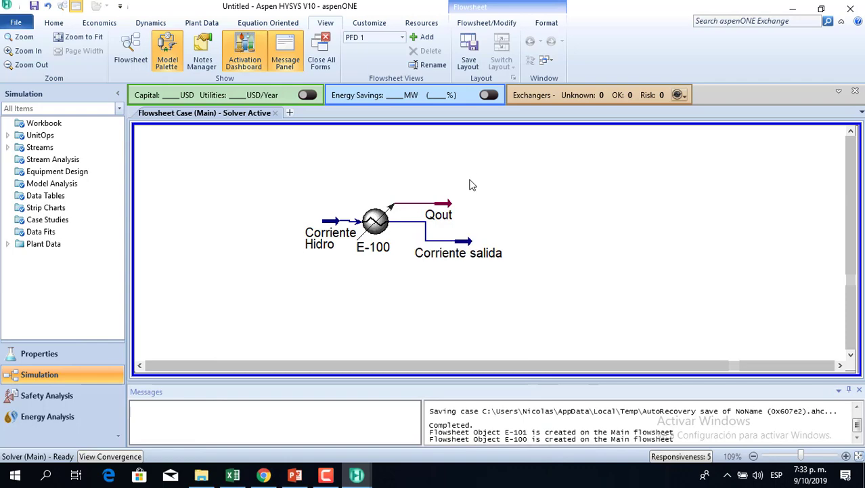
- Examine the heat flow of the Qout energy stream and the temperature of Corriente salida
{"action": "double_click", "coordinate": [447, 204]}
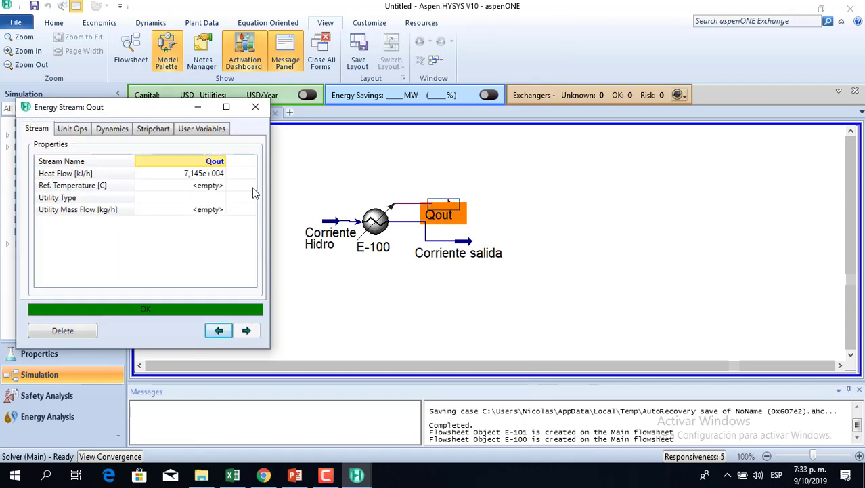
{"action": "mouse_move", "coordinate": [205, 180]}
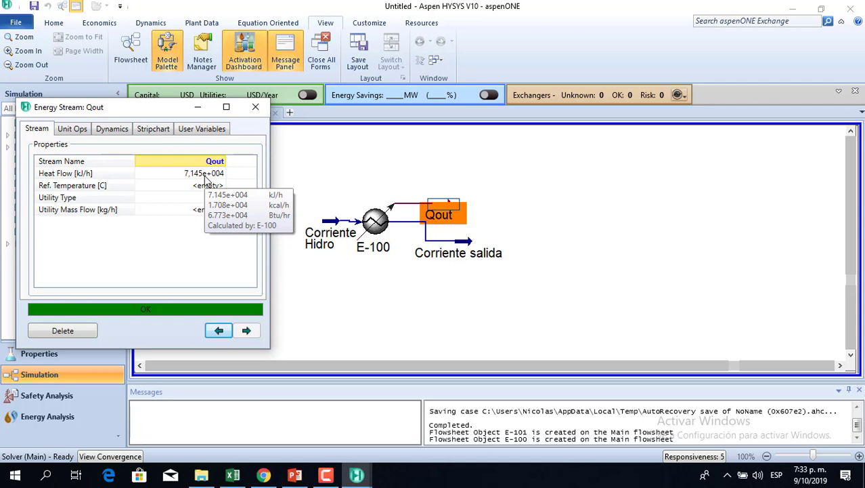
{"action": "double_click", "coordinate": [467, 249]}
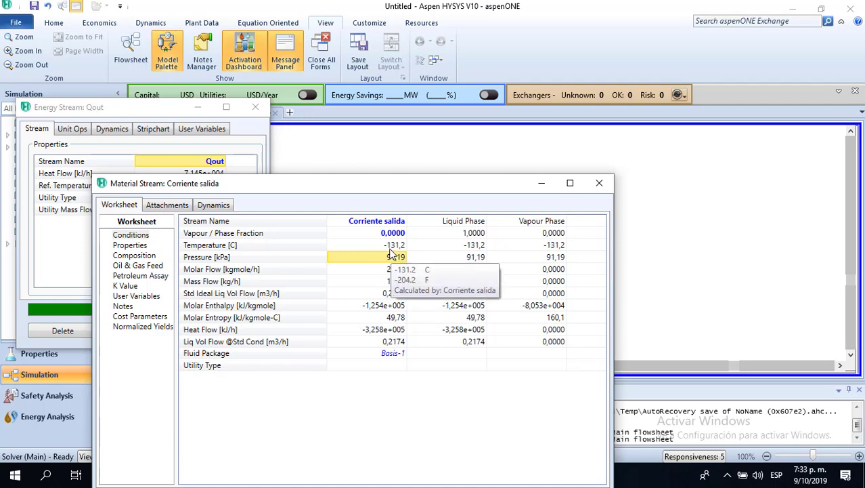
{"action": "left_click", "coordinate": [533, 186]}
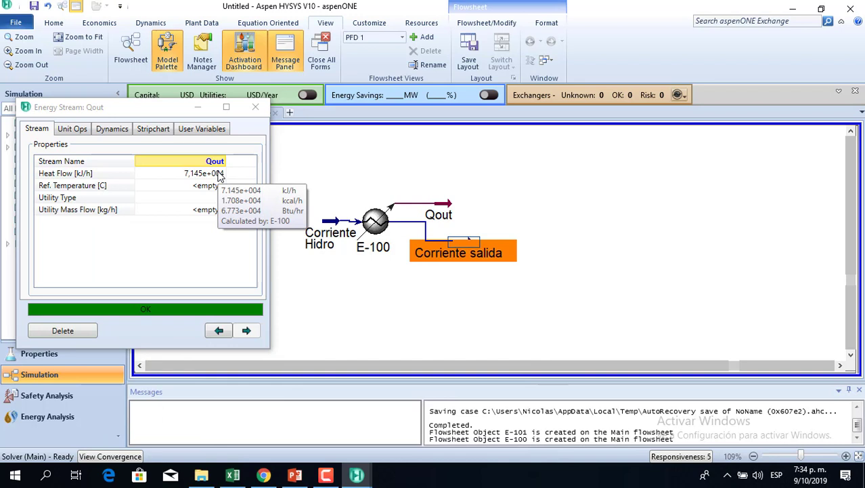
- Assign Refrigerant 1 as the utility type of the Qout energy stream and check the utility mass flow
{"action": "left_click", "coordinate": [235, 198]}
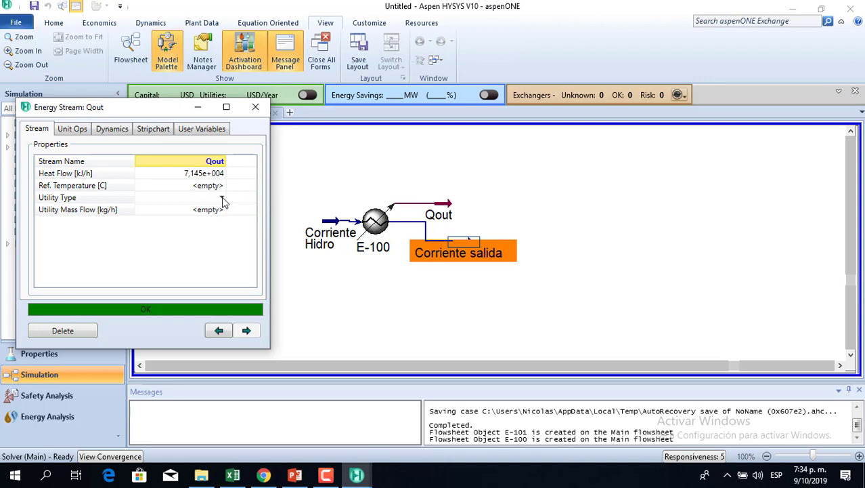
{"action": "left_click", "coordinate": [224, 199]}
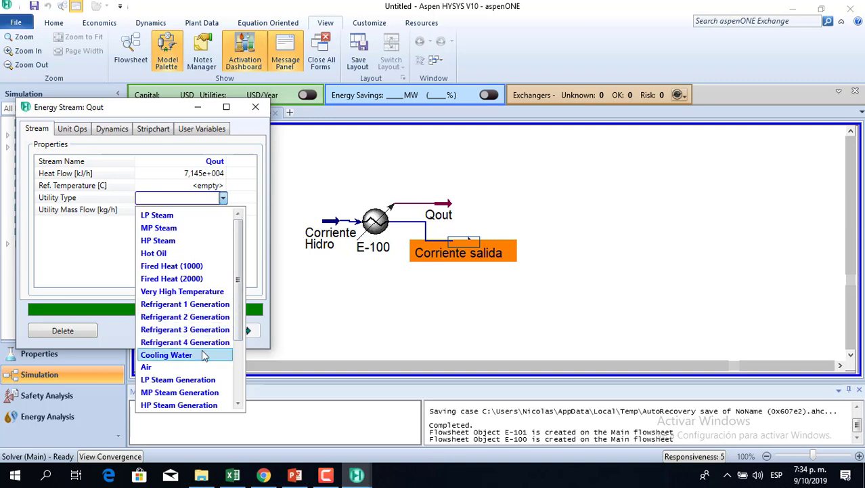
{"action": "left_click_drag", "start_coordinate": [238, 316], "coordinate": [231, 382]}
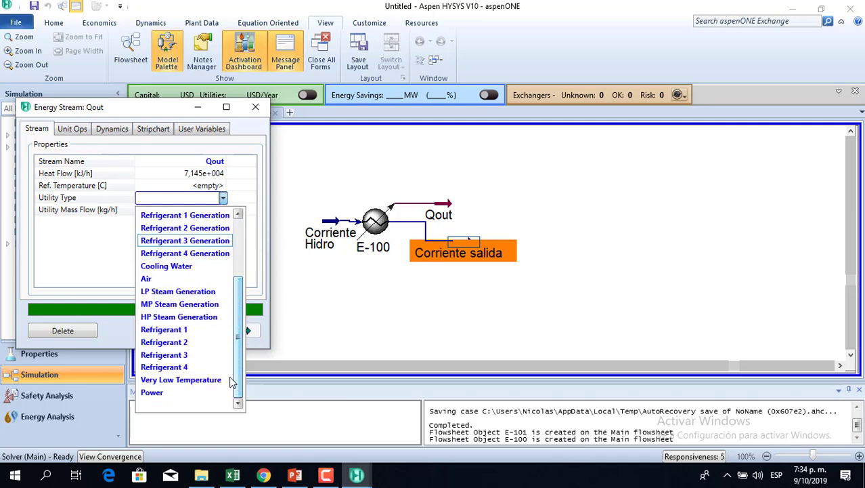
{"action": "left_click", "coordinate": [192, 330]}
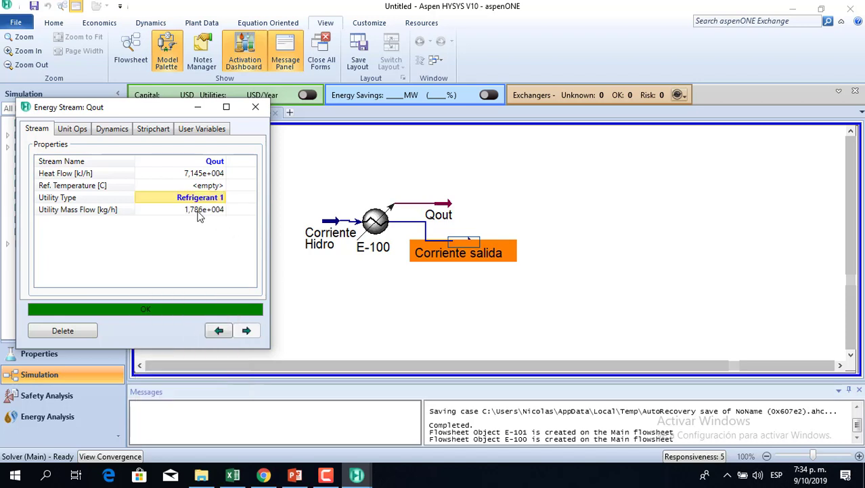
{"action": "mouse_move", "coordinate": [200, 215]}
- Change the utility type of the Qout energy stream to Refrigerant 3 and check the utility mass flow
{"action": "left_click", "coordinate": [226, 197]}
{"action": "left_click", "coordinate": [226, 196]}
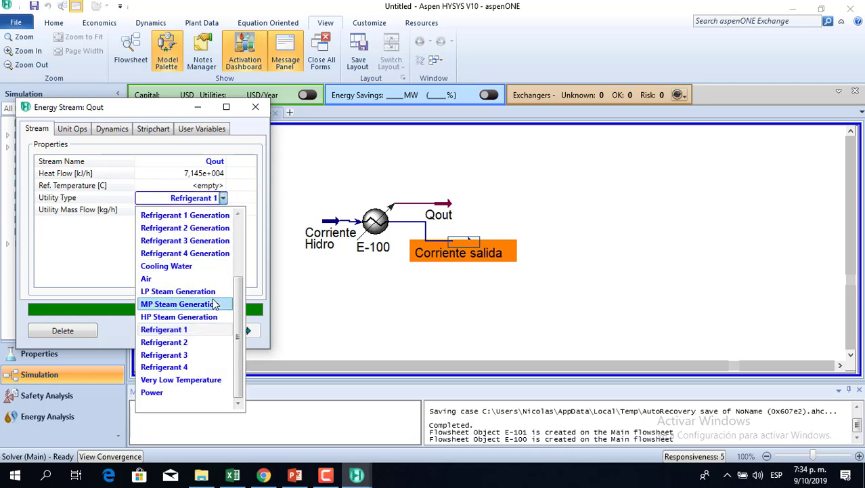
{"action": "left_click", "coordinate": [176, 354]}
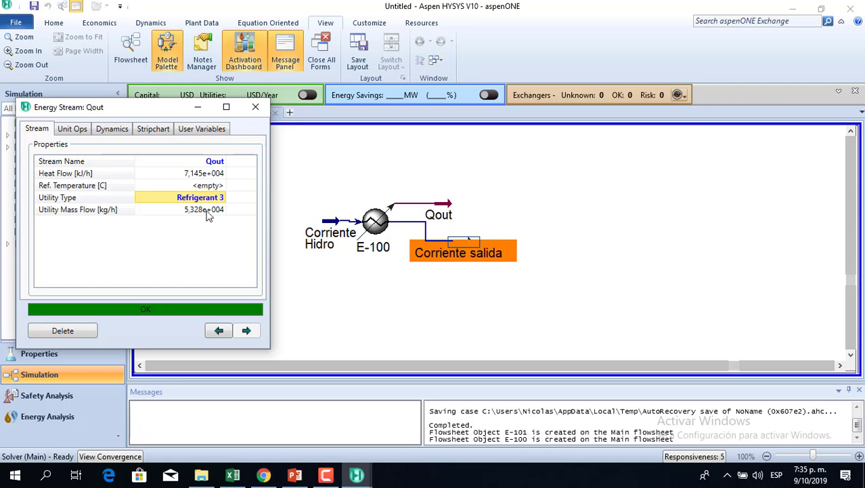
{"action": "mouse_move", "coordinate": [207, 214]}
{"action": "left_click", "coordinate": [198, 107]}
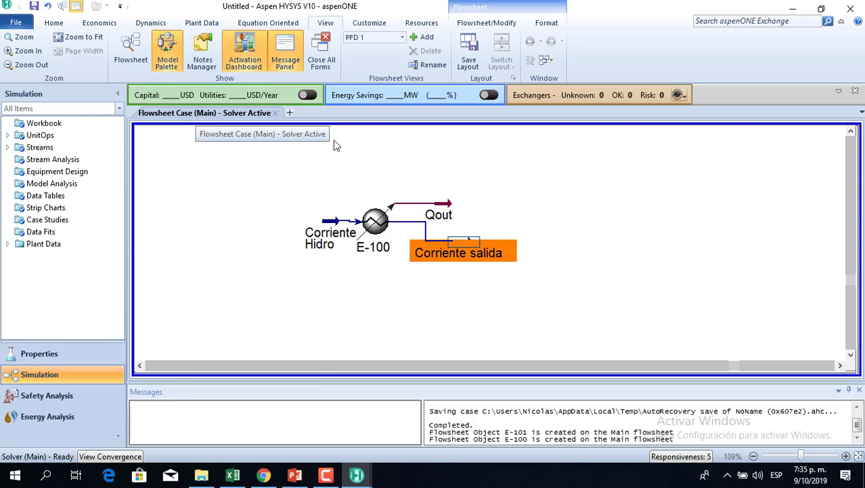
- Check the mass flow of the Corriente Hidro stream in its conditions
{"action": "left_click", "coordinate": [330, 222]}
{"action": "double_click", "coordinate": [330, 223]}
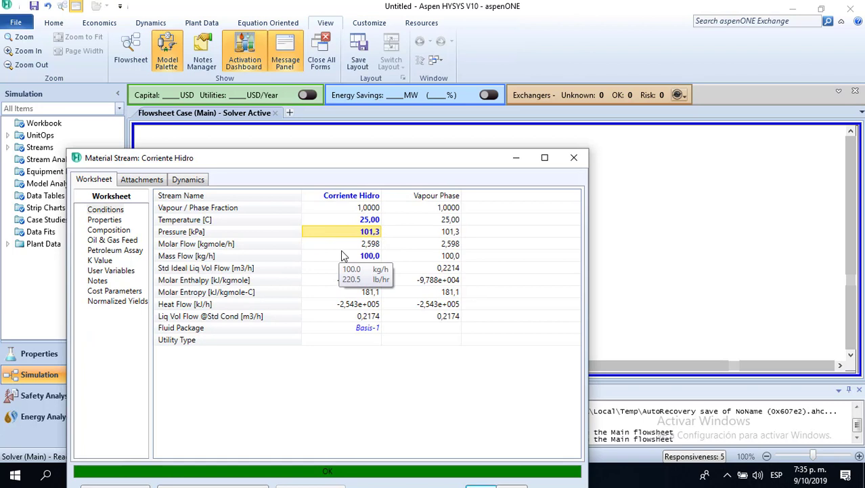
{"action": "left_click", "coordinate": [365, 260]}
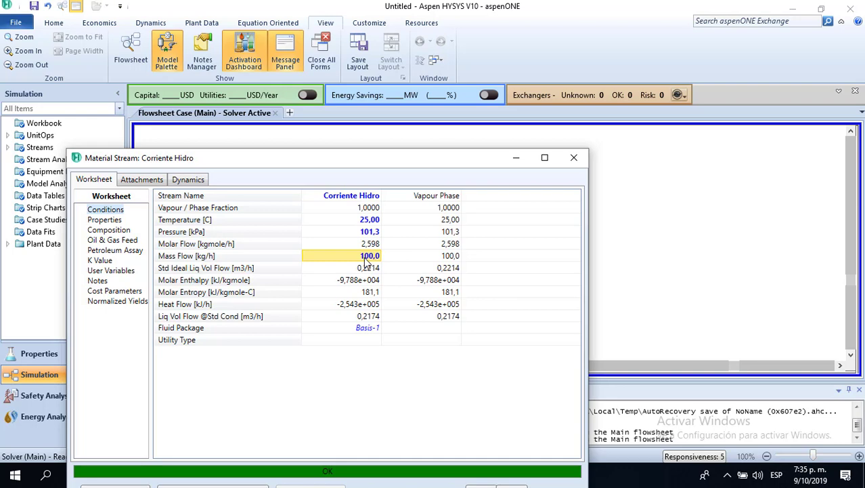
{"action": "left_click", "coordinate": [574, 157]}
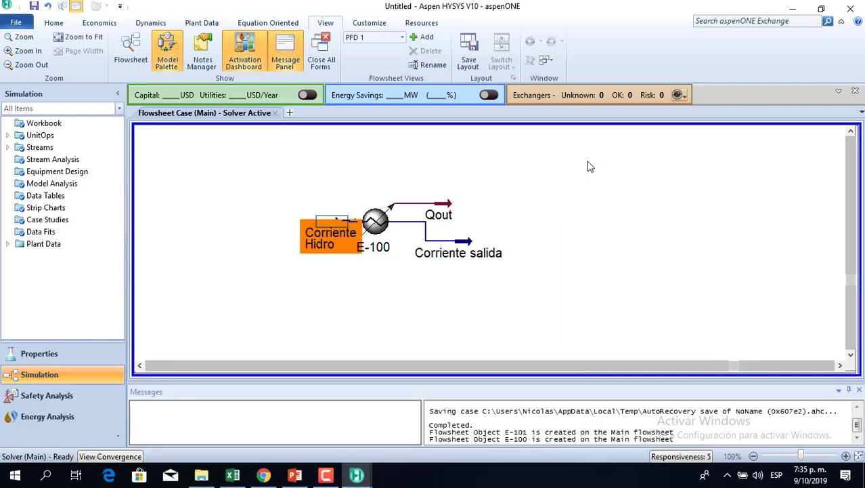
- Delete cooler E-100 and all its material and energy streams from the flowsheet, and display the model palette
{"action": "left_click", "coordinate": [562, 208]}
{"action": "left_click_drag", "start_coordinate": [305, 176], "coordinate": [514, 270]}
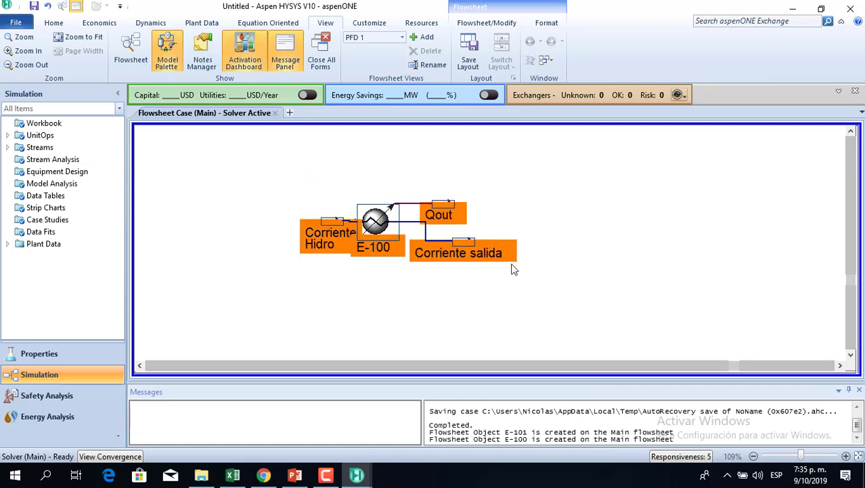
{"action": "key", "text": "Delete"}
{"action": "left_click", "coordinate": [473, 282]}
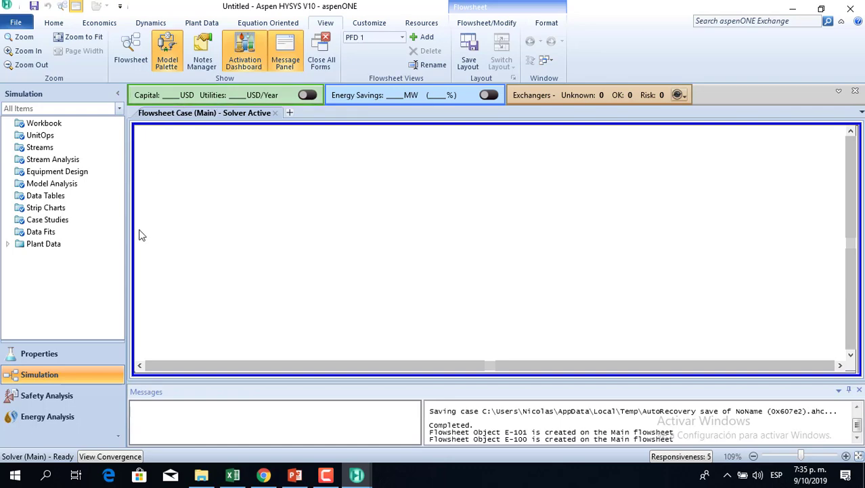
{"action": "left_click", "coordinate": [171, 52]}
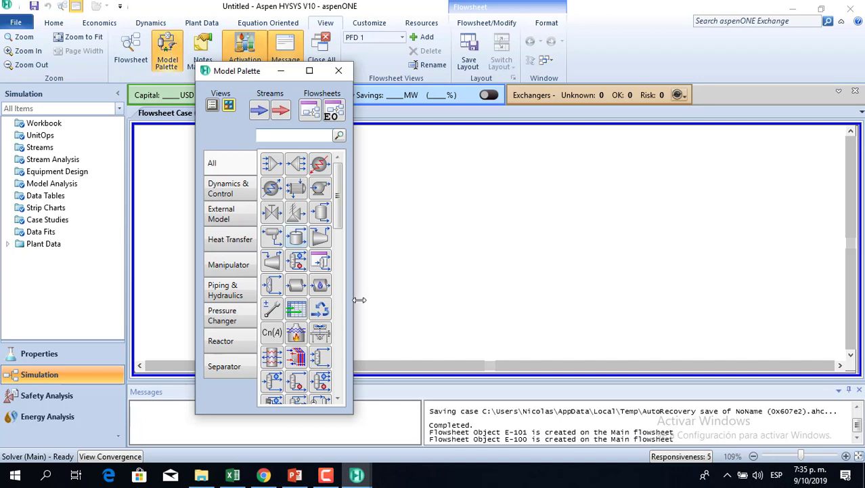
- Switch to the PowerPoint course presentation and start the slide show from slide 99
{"action": "left_click", "coordinate": [301, 472]}
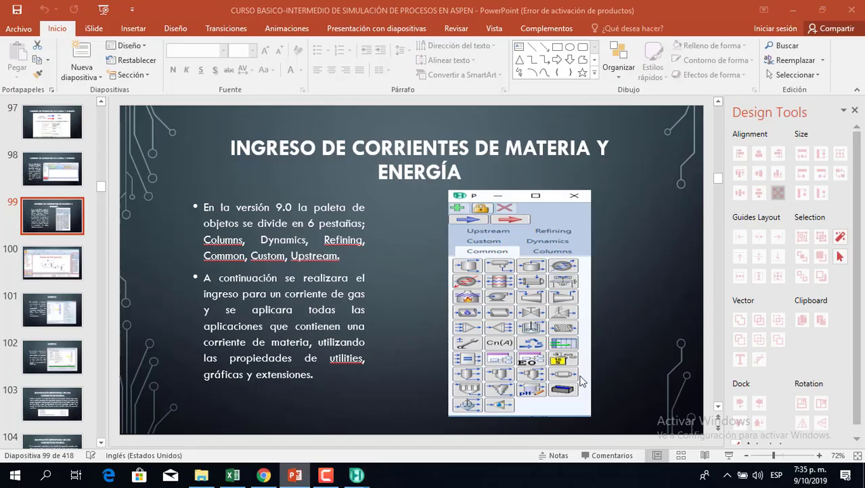
{"action": "left_click", "coordinate": [730, 455]}
{"action": "left_click", "coordinate": [731, 457]}
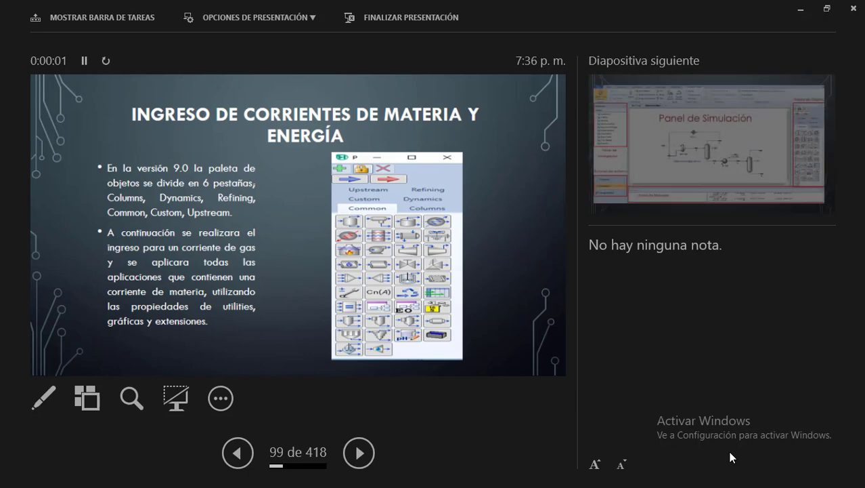
- Change the slide show from presenter view to the full-screen slide and advance to the EJEMPLO slide with the stream composition
{"action": "left_click", "coordinate": [298, 17]}
{"action": "left_click", "coordinate": [286, 65]}
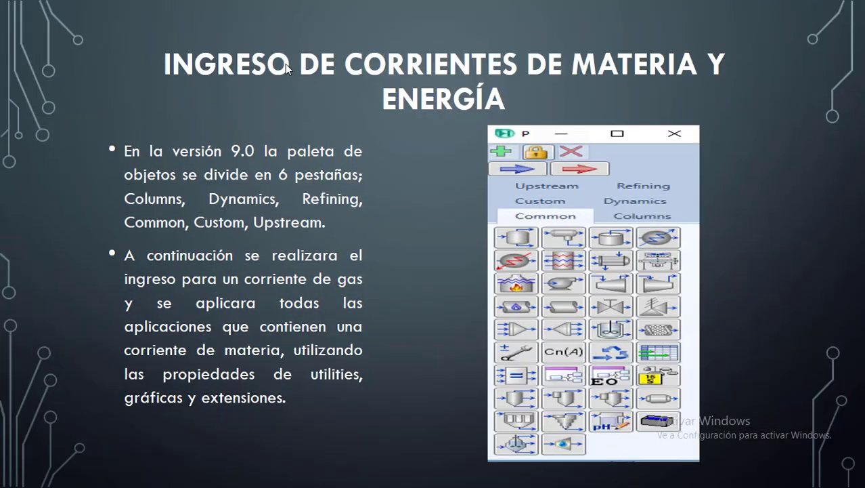
{"action": "left_click", "coordinate": [287, 67]}
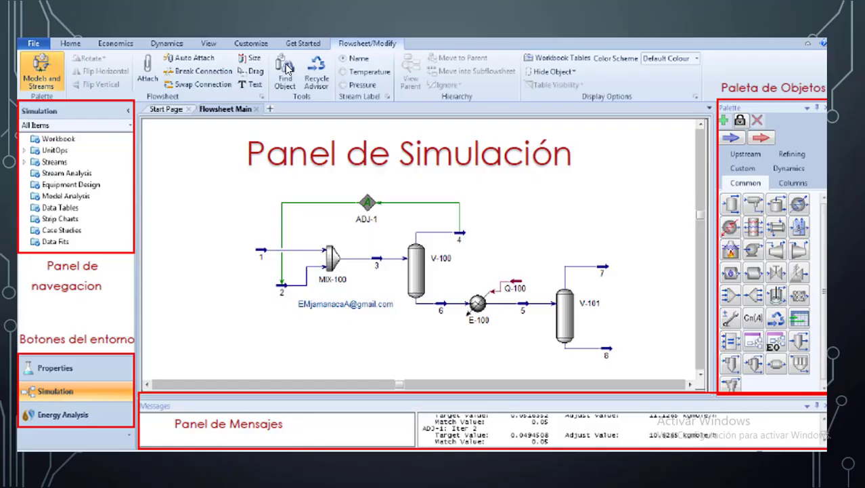
{"action": "left_click", "coordinate": [287, 68]}
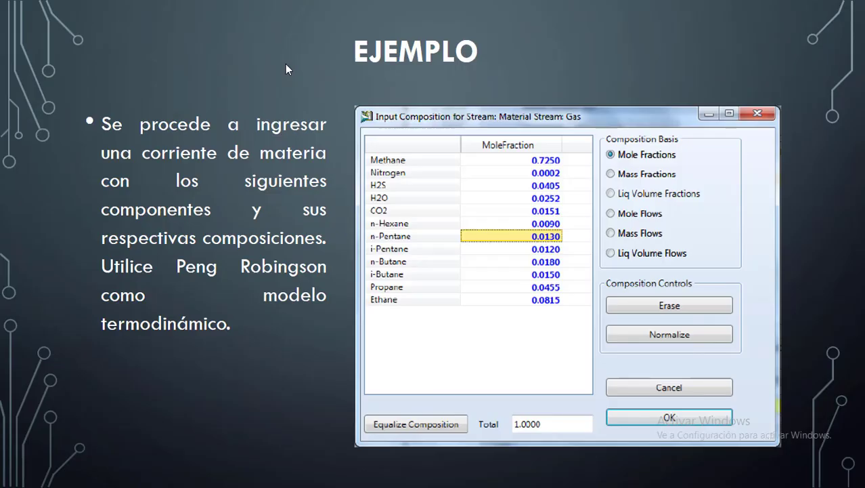
- Magnify the flowsheet on the Panel de Simulación slide and view the slide on spontaneous evaporation of a material stream
{"action": "scroll", "coordinate": [285, 64], "scroll_direction": "up", "scroll_amount": 1}
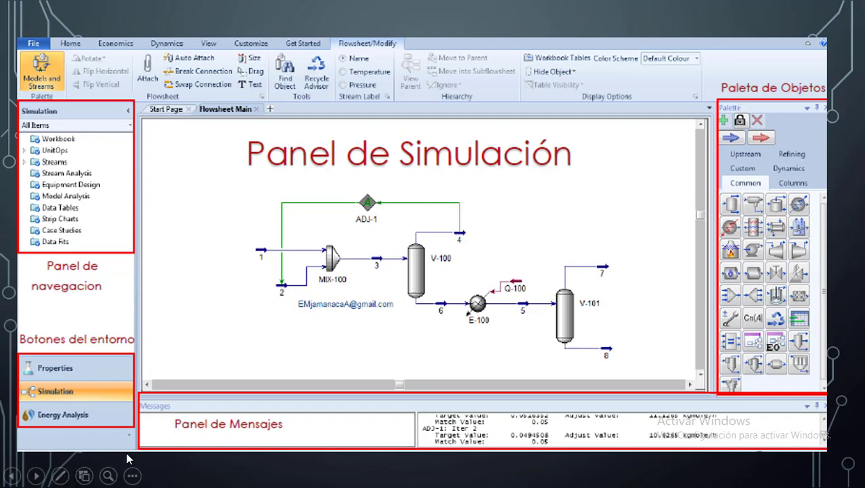
{"action": "left_click", "coordinate": [108, 475]}
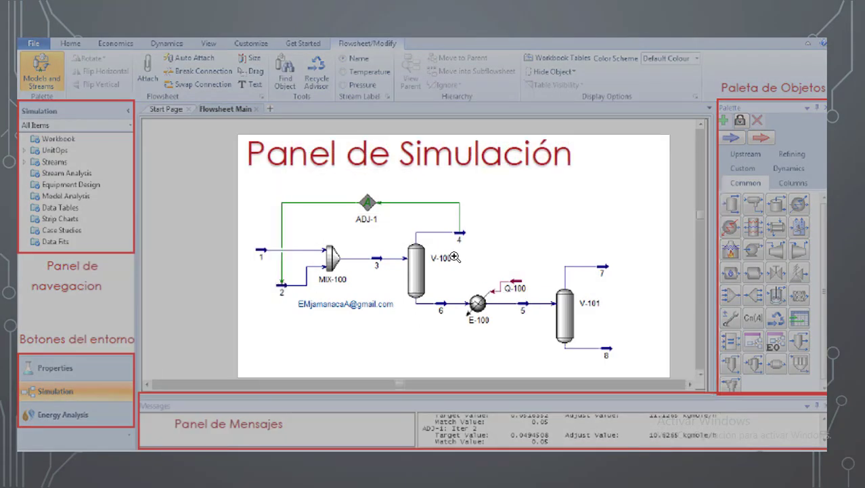
{"action": "left_click", "coordinate": [454, 257]}
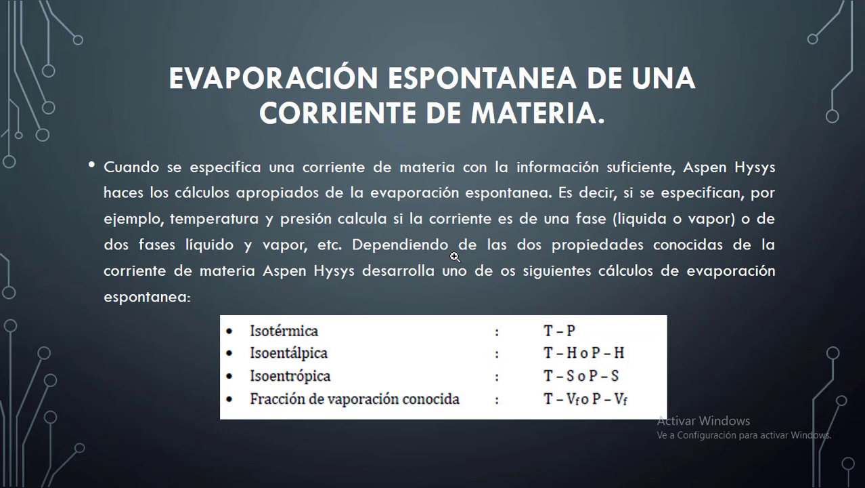
{"action": "key", "text": "Right"}
{"action": "key", "text": "Left"}
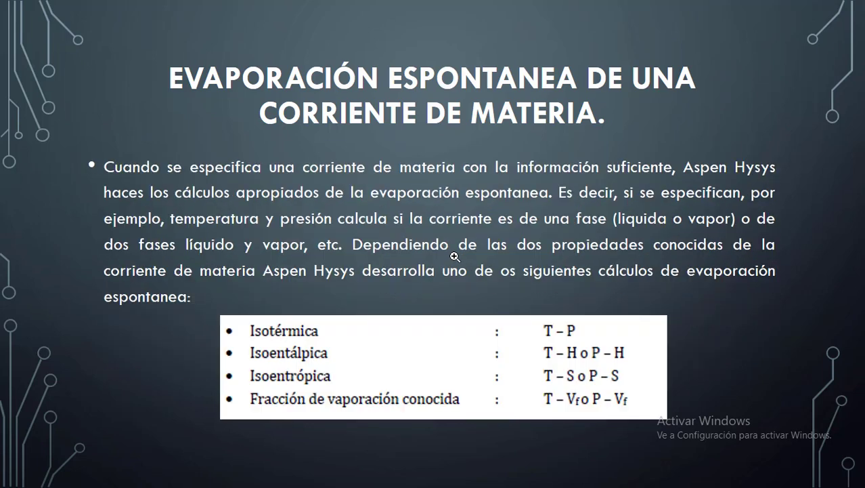
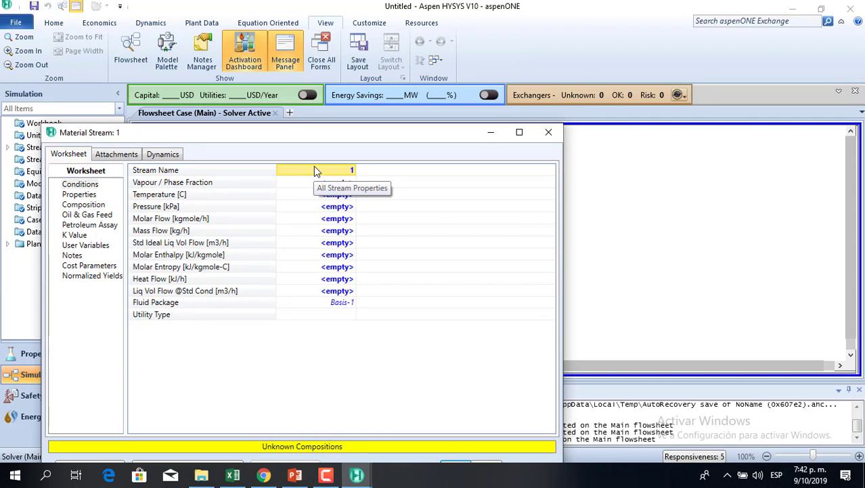
- Name the new material stream Corriente Hidro and display its composition
{"action": "type", "text": "C"}
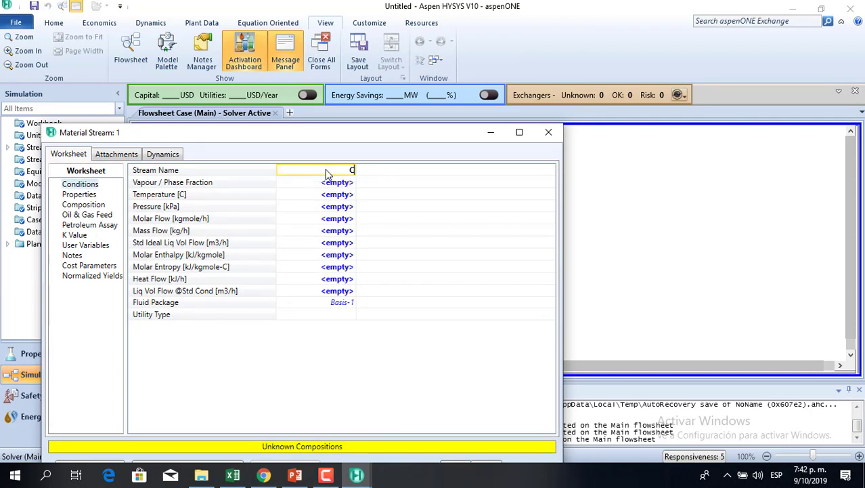
{"action": "type", "text": "orriente Hidro"}
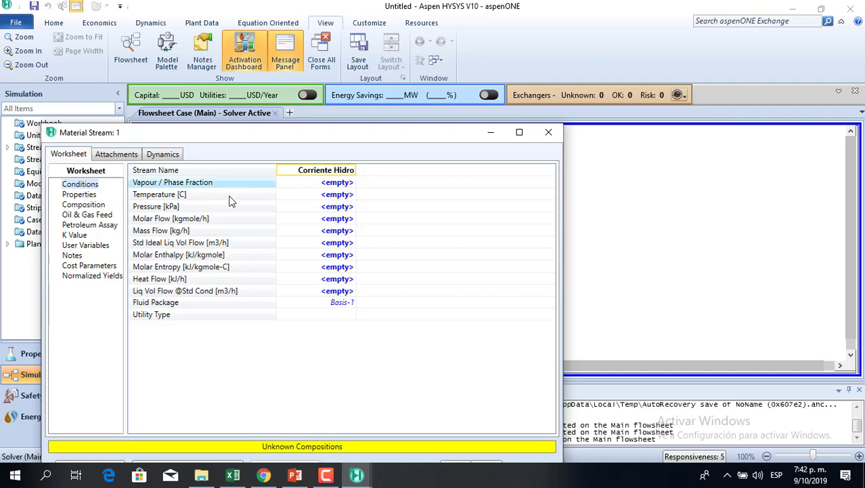
{"action": "left_click", "coordinate": [101, 205]}
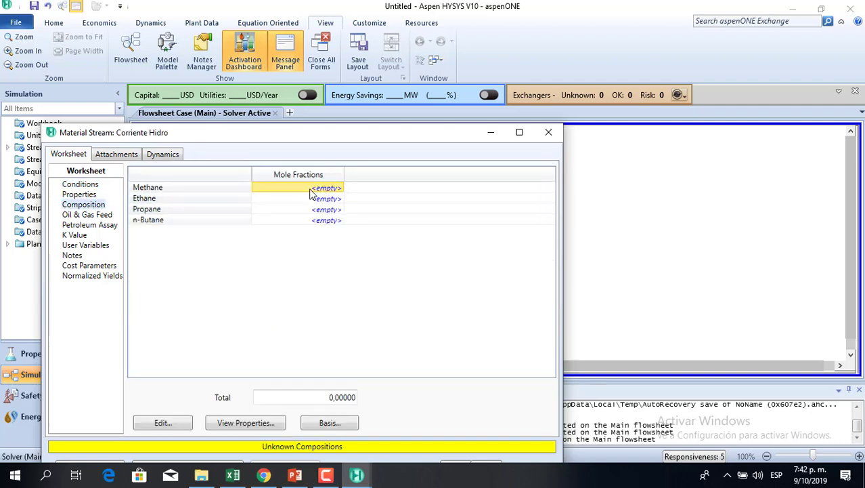
{"action": "type", "text": "0,1"}
{"action": "key", "text": "Return"}
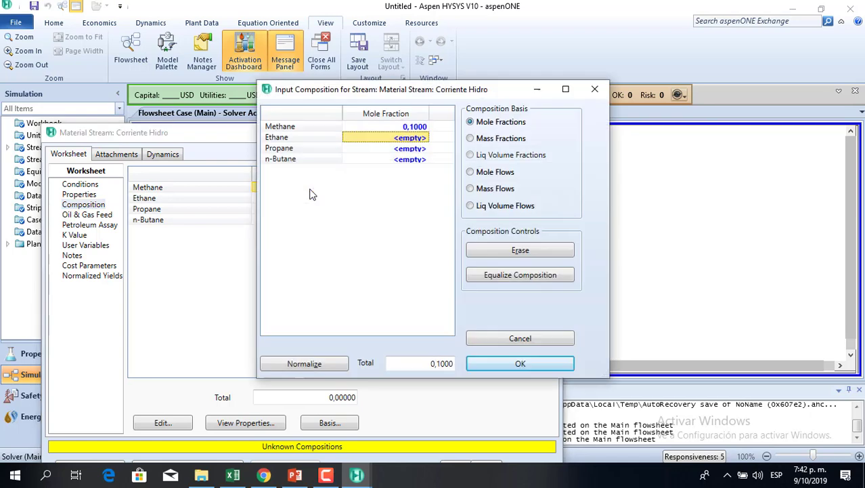
{"action": "type", "text": "0,4"}
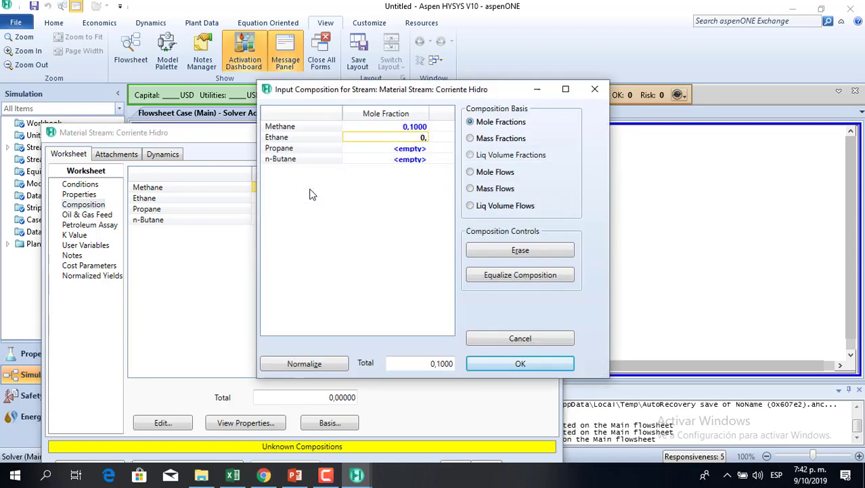
{"action": "key", "text": "Return"}
{"action": "type", "text": "0,3"}
{"action": "key", "text": "Return"}
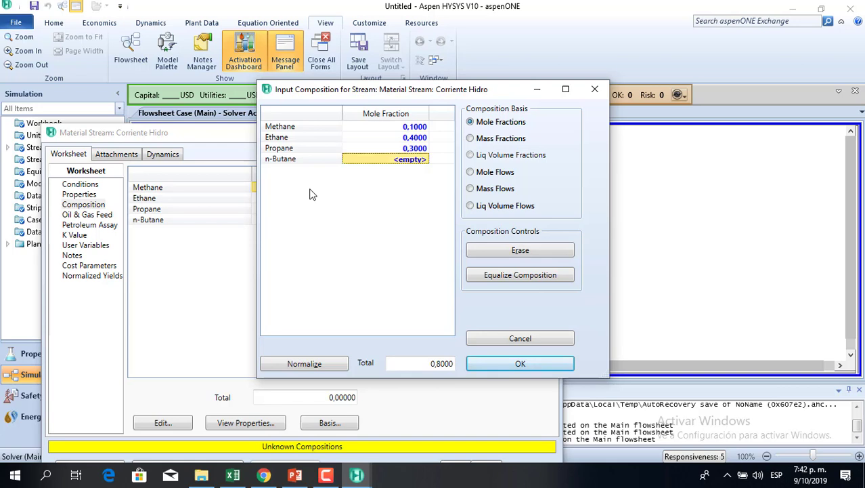
{"action": "type", "text": "0,2"}
{"action": "key", "text": "Return"}
{"action": "left_click", "coordinate": [595, 88]}
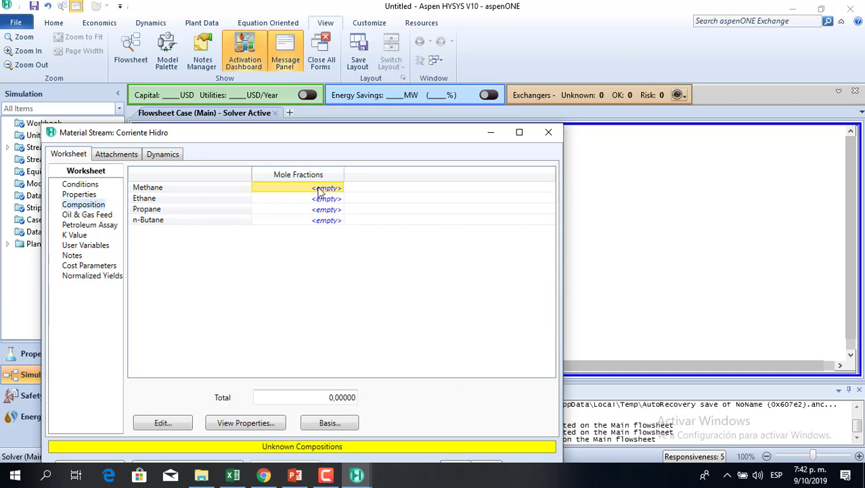
- Set the mole fractions of the Corriente Hidro stream to methane 0,1; ethane 0,4; propane 0,3; and n-butane 0,2
{"action": "left_click", "coordinate": [325, 218]}
{"action": "left_click", "coordinate": [319, 191]}
{"action": "type", "text": "0,1"}
{"action": "key", "text": "Return"}
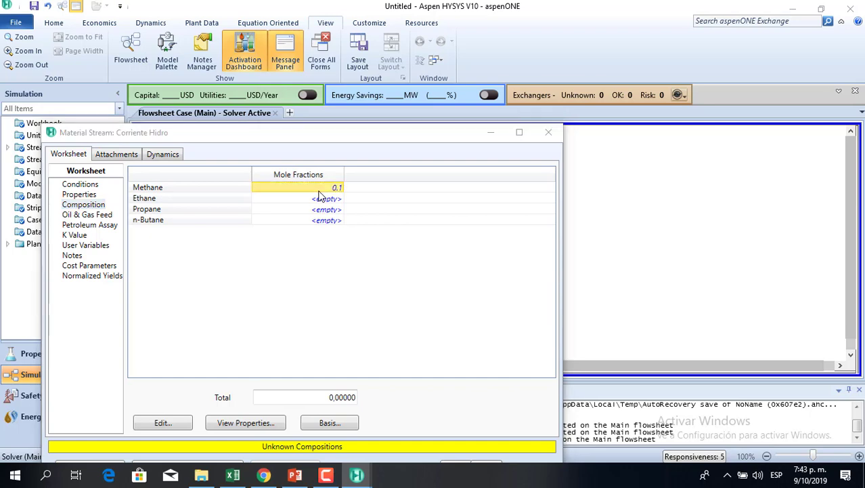
{"action": "type", "text": "0,4"}
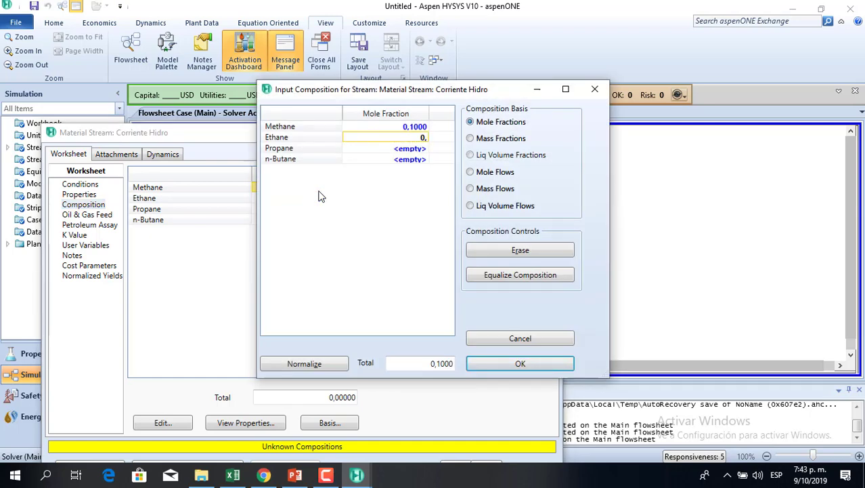
{"action": "key", "text": "Return"}
{"action": "type", "text": "0,3"}
{"action": "key", "text": "Return"}
{"action": "type", "text": "0,2"}
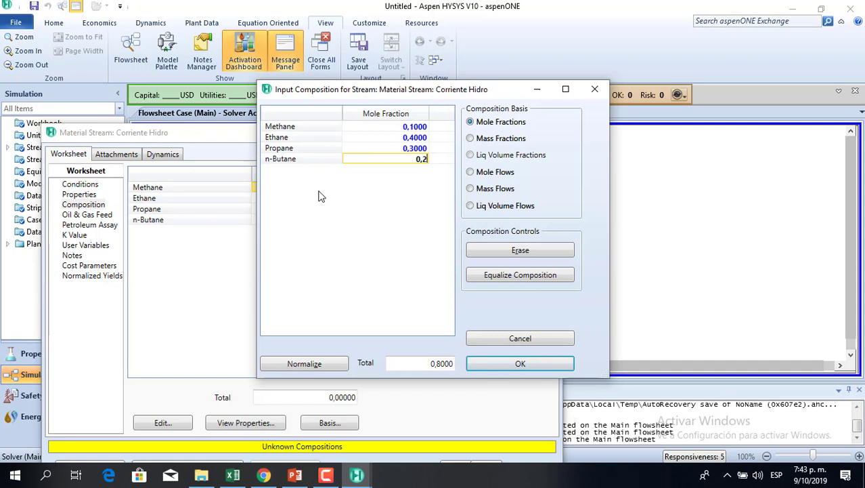
{"action": "left_click", "coordinate": [520, 363]}
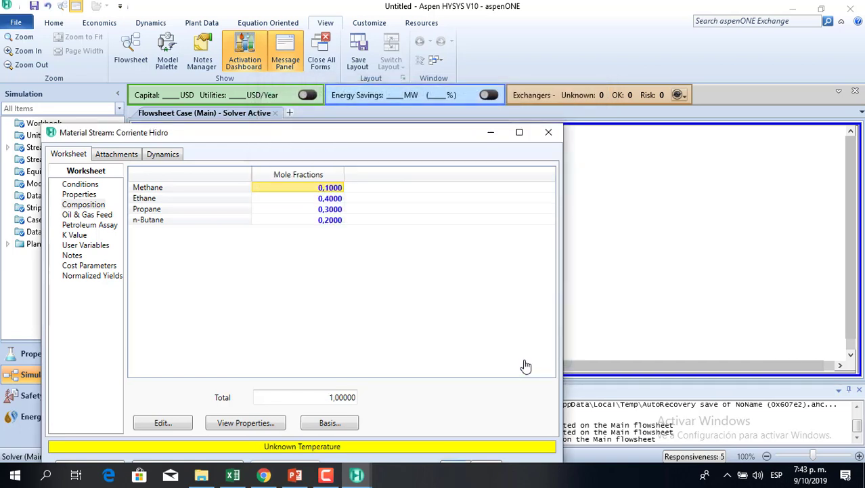
- Set the vapour fraction of the Corriente Hidro stream to 1 and its pressure to 1 atm in the stream conditions
{"action": "left_click", "coordinate": [94, 187]}
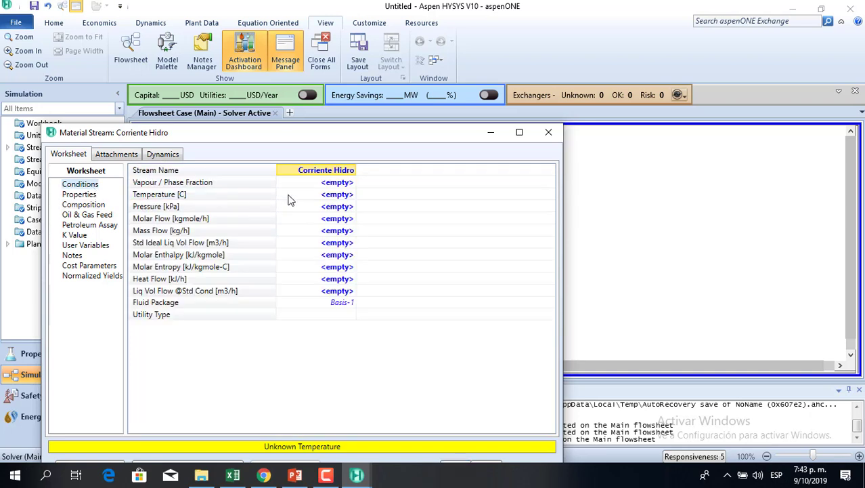
{"action": "left_click", "coordinate": [342, 184]}
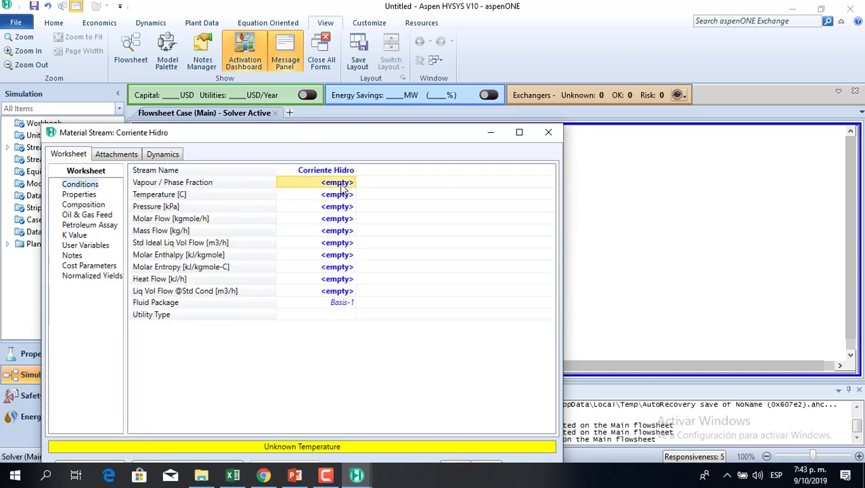
{"action": "type", "text": "1"}
{"action": "left_click", "coordinate": [349, 207]}
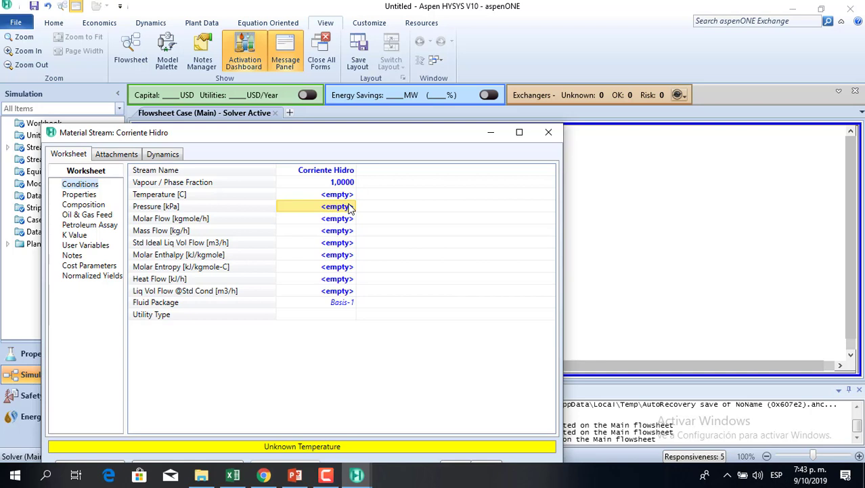
{"action": "type", "text": "1"}
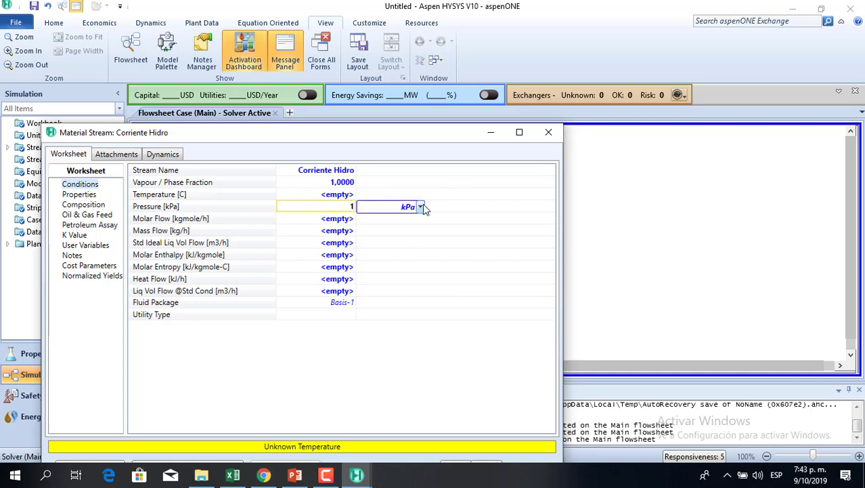
{"action": "left_click", "coordinate": [421, 207]}
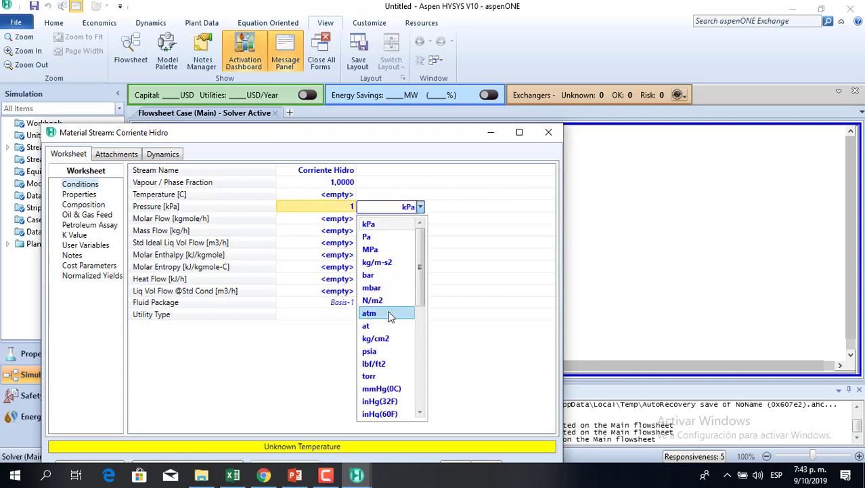
{"action": "left_click", "coordinate": [388, 313]}
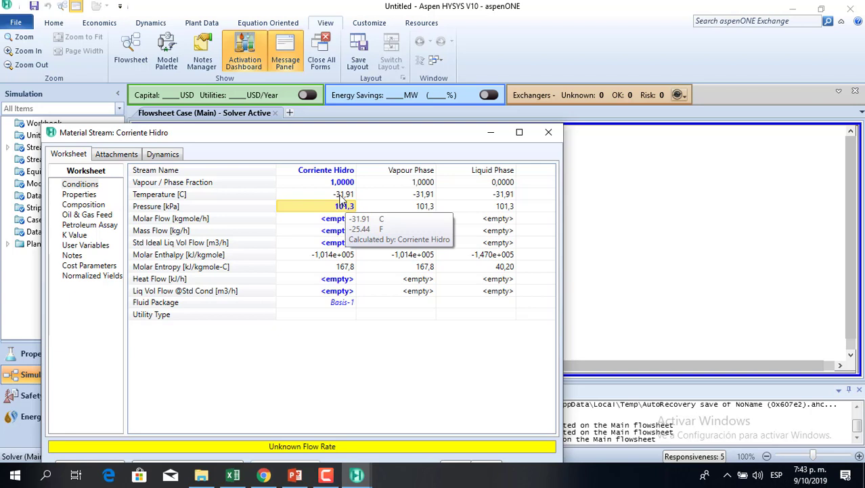
- Clear the vapour fraction of the Corriente Hidro stream, set it to 0 and check the calculated bubble point temperature
{"action": "left_click", "coordinate": [345, 184]}
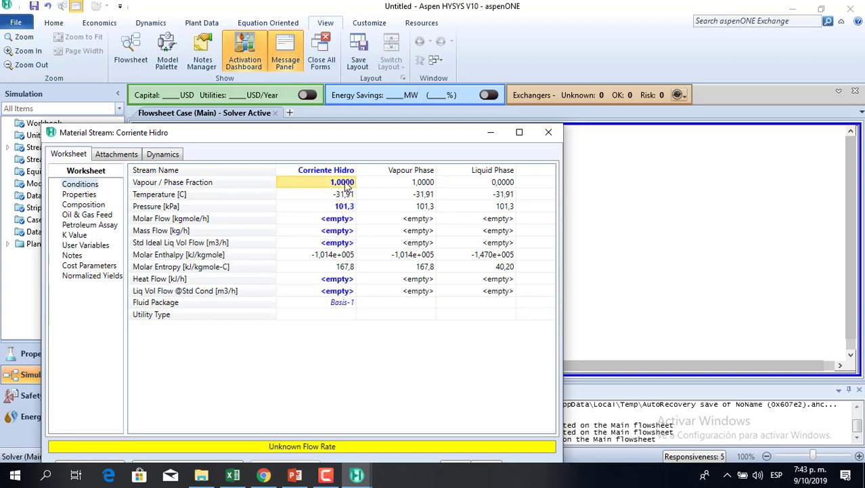
{"action": "left_click", "coordinate": [346, 220]}
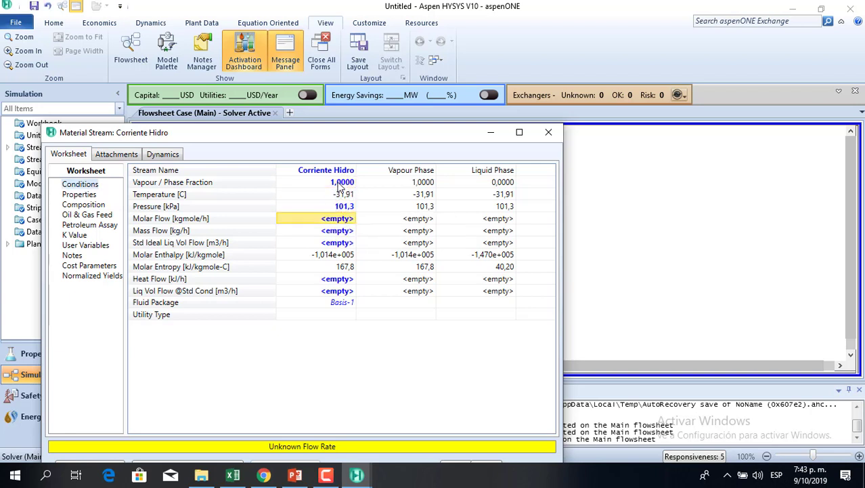
{"action": "left_click", "coordinate": [339, 187]}
{"action": "key", "text": "Delete"}
{"action": "left_click", "coordinate": [348, 204]}
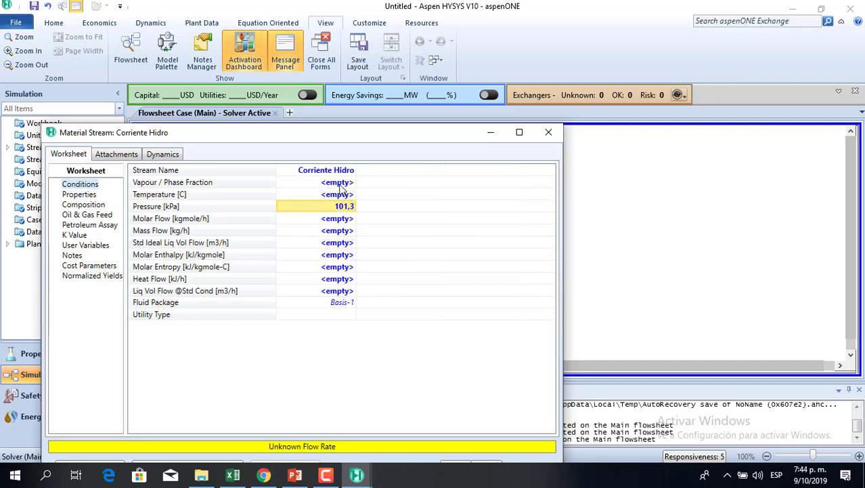
{"action": "left_click", "coordinate": [339, 188]}
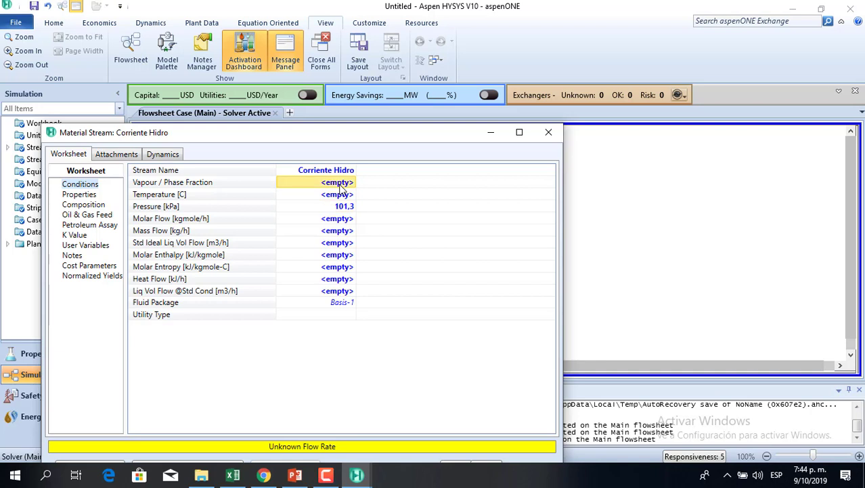
{"action": "type", "text": "0"}
{"action": "left_click", "coordinate": [347, 195]}
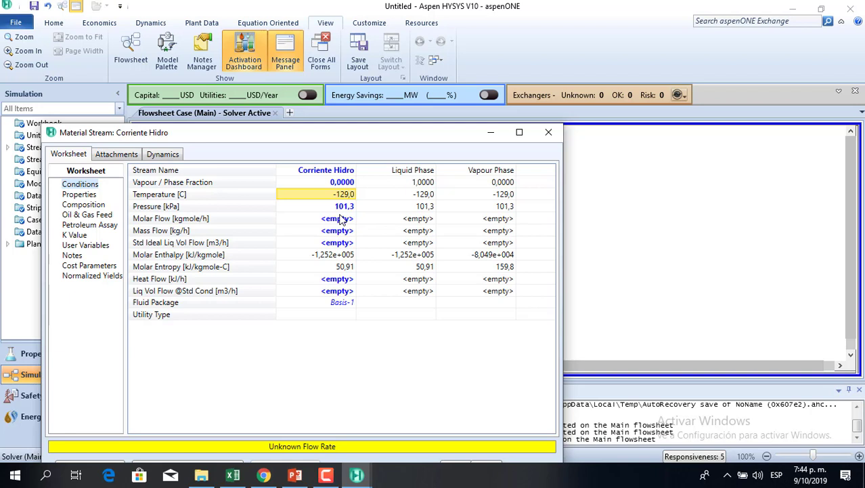
{"action": "mouse_move", "coordinate": [350, 215]}
{"action": "mouse_move", "coordinate": [340, 198]}
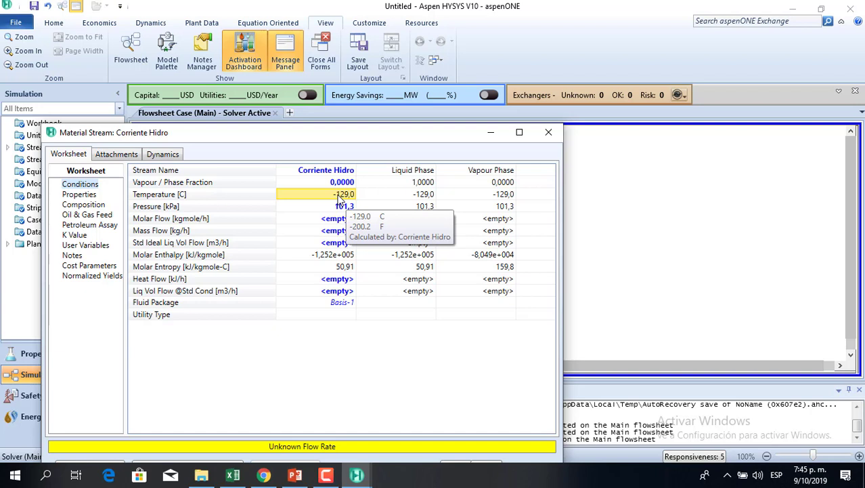
- Set the vapour fraction of the Corriente Hidro stream back to 1 for the dew point calculation
{"action": "left_click", "coordinate": [343, 183]}
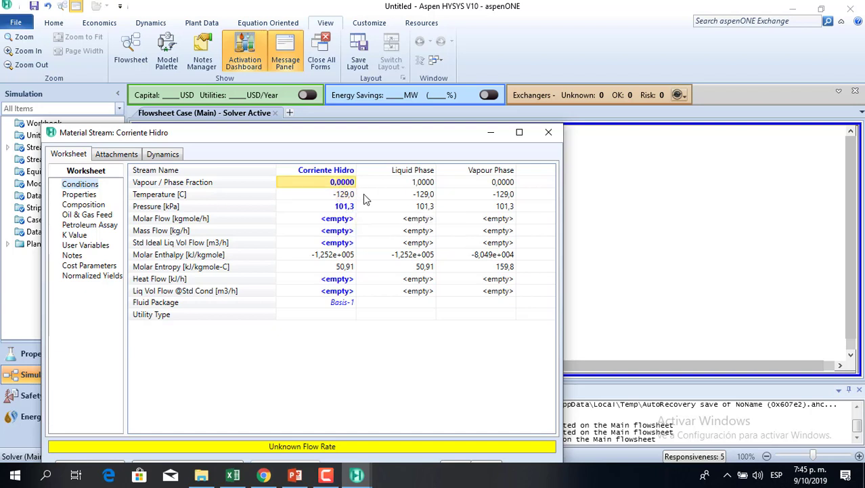
{"action": "type", "text": "1"}
{"action": "key", "text": "Return"}
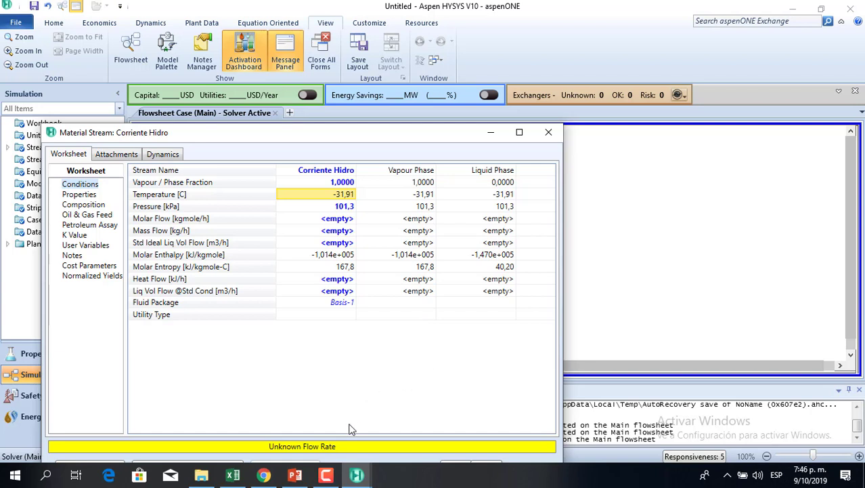
- Switch to the PowerPoint course presentation and start the slide show from slide 106
{"action": "left_click", "coordinate": [296, 475]}
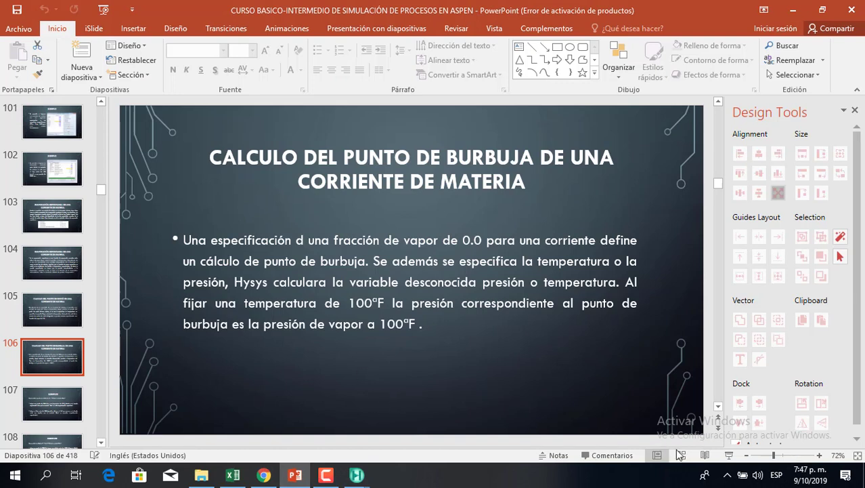
{"action": "left_click", "coordinate": [727, 460]}
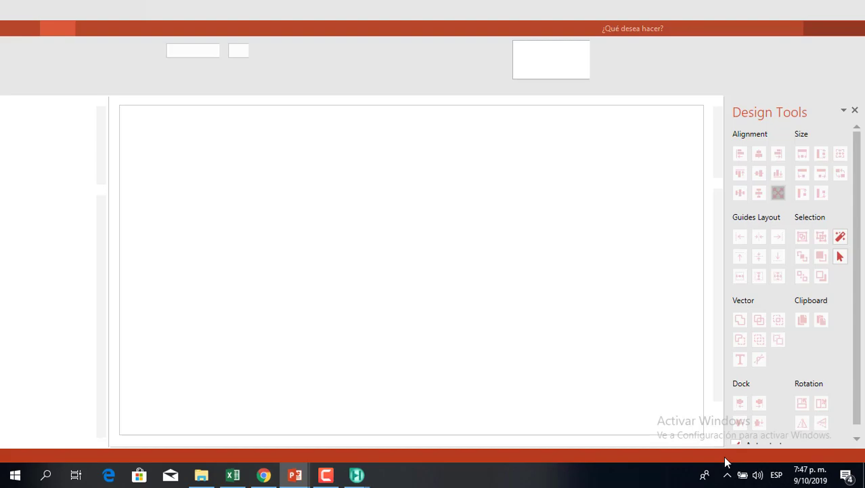
- Advance the slide show to slide 107 and hide the presenter view so the slide fills the screen
{"action": "key", "text": "Right"}
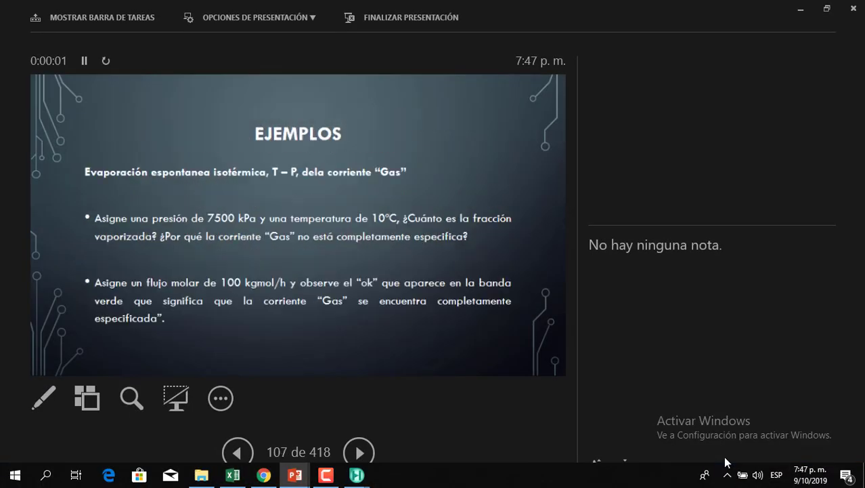
{"action": "left_click", "coordinate": [310, 20]}
{"action": "left_click", "coordinate": [313, 64]}
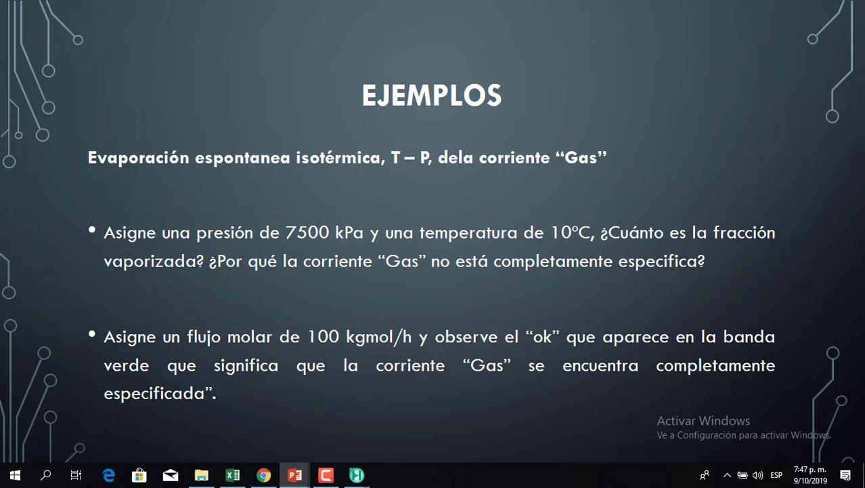
- Go back through the slides on spontaneous evaporation to the example with the composition of the Gas stream
{"action": "key", "text": "Left"}
{"action": "key", "text": "Left"}
{"action": "key", "text": "Left"}
{"action": "key", "text": "Left"}
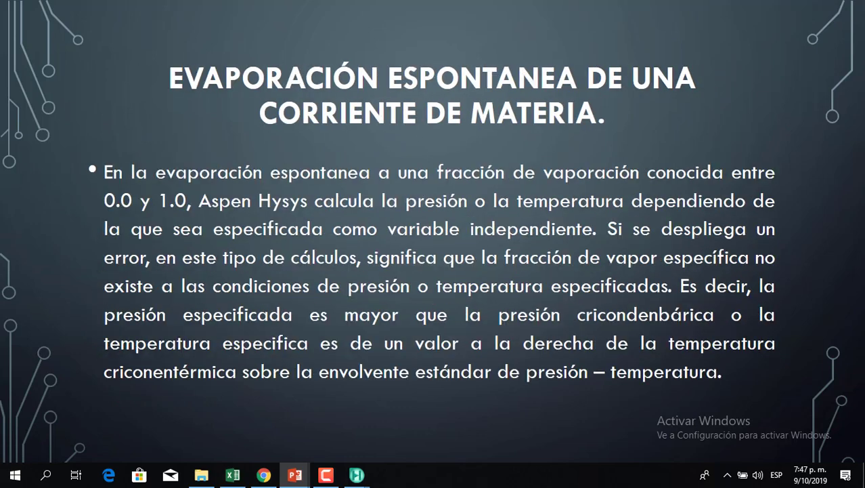
{"action": "key", "text": "Left"}
{"action": "key", "text": "Right"}
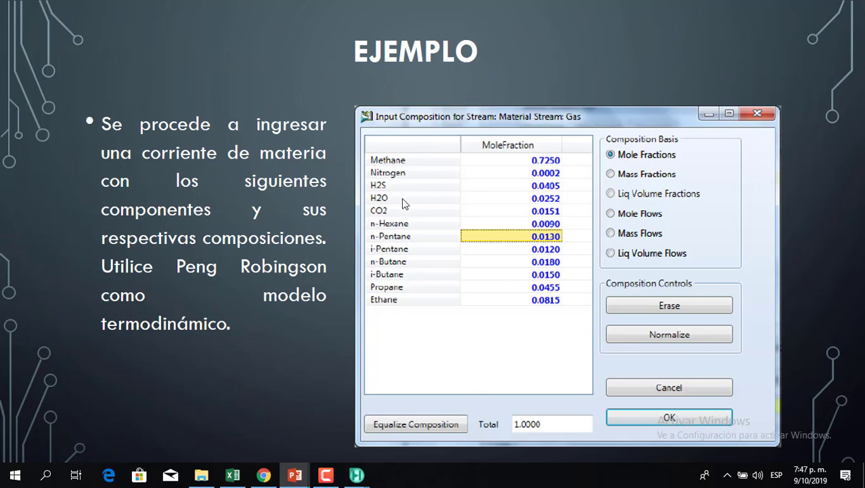
- Review the Gas stream example slides on isothermal, isenthalpic, bubble point and dew point calculations, up to the energy stream installation slide
{"action": "left_click", "coordinate": [404, 299]}
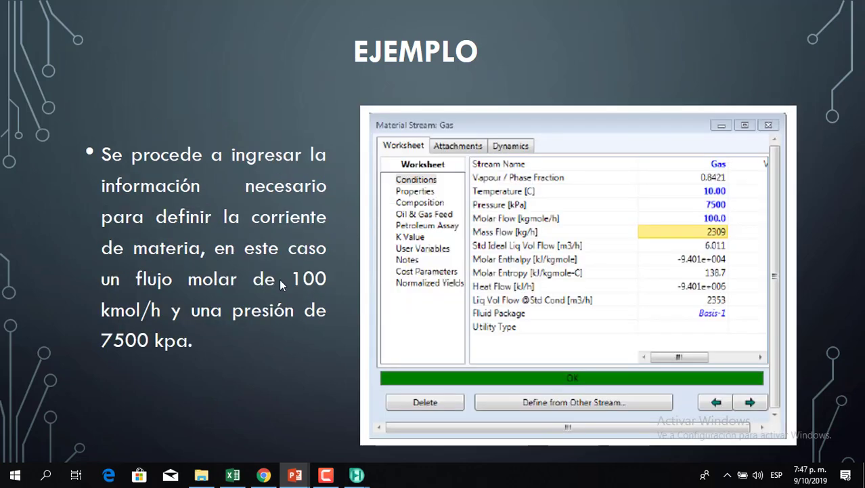
{"action": "left_click", "coordinate": [251, 331]}
{"action": "left_click", "coordinate": [253, 336]}
{"action": "left_click", "coordinate": [254, 337]}
{"action": "left_click", "coordinate": [254, 337]}
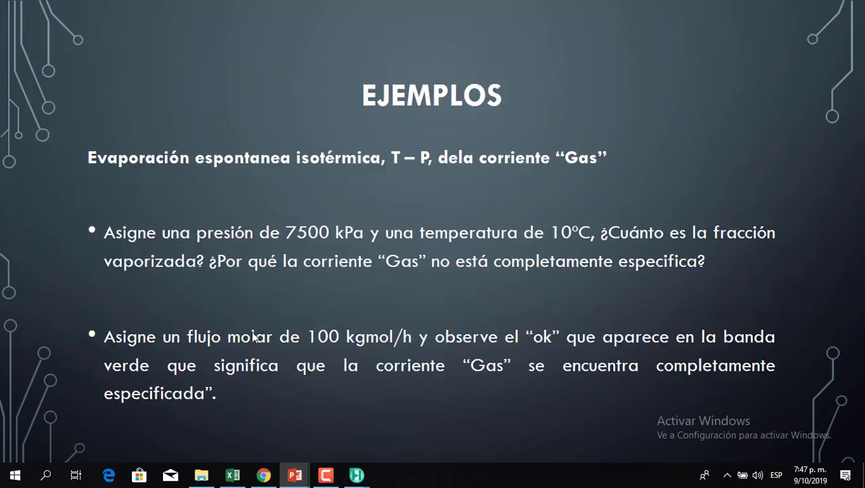
{"action": "left_click", "coordinate": [253, 336]}
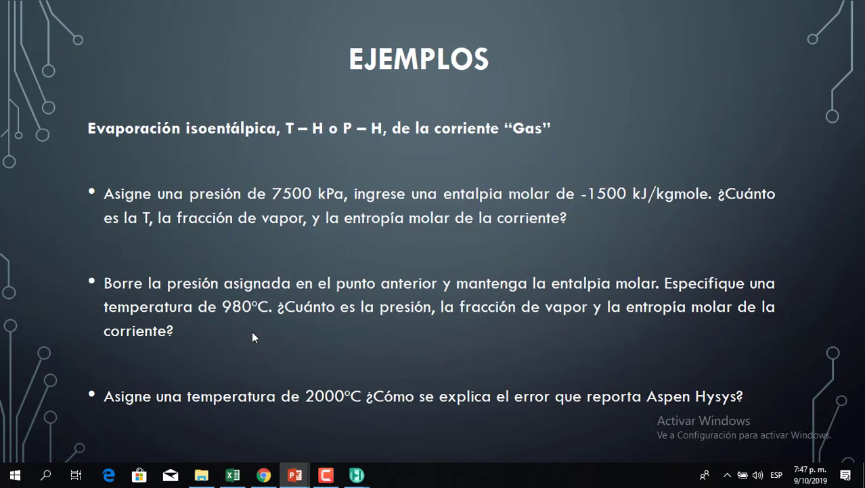
{"action": "left_click", "coordinate": [253, 336]}
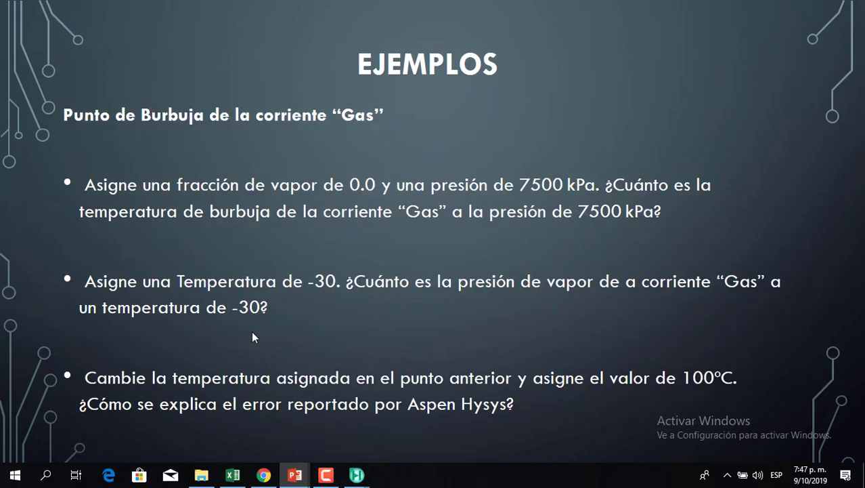
{"action": "left_click", "coordinate": [252, 336]}
{"action": "left_click", "coordinate": [252, 337]}
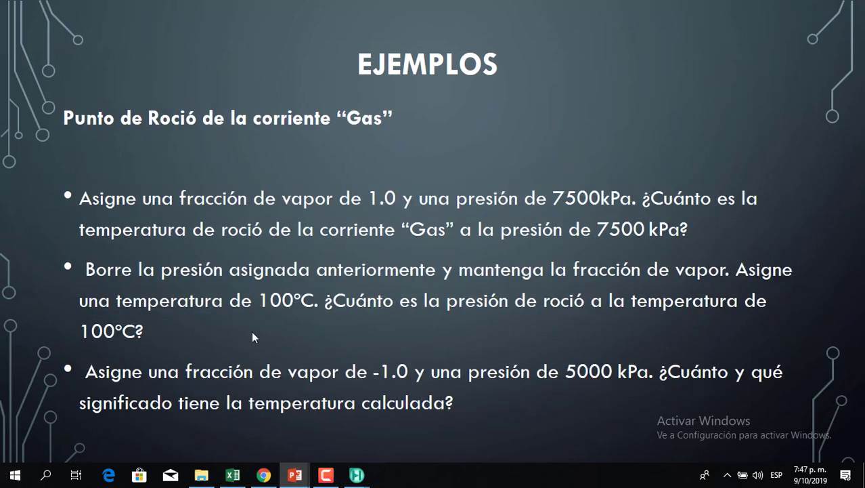
{"action": "left_click", "coordinate": [253, 337]}
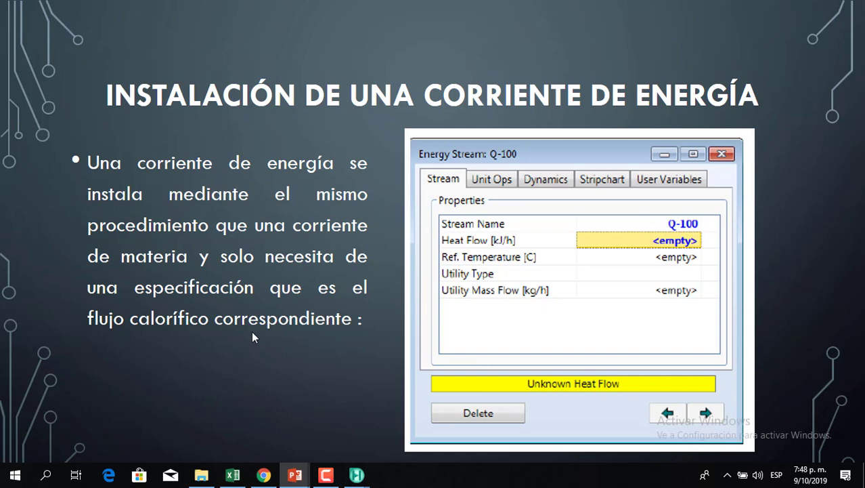
- Advance past the energy stream topic to the Introducción slide of Unidad III: Estimación de Propiedades
{"action": "key", "text": "Right"}
{"action": "key", "text": "Right"}
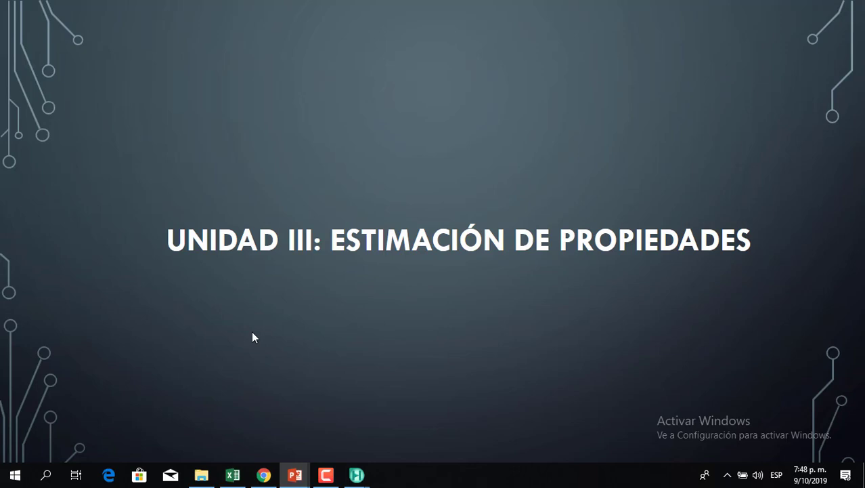
{"action": "key", "text": "Right"}
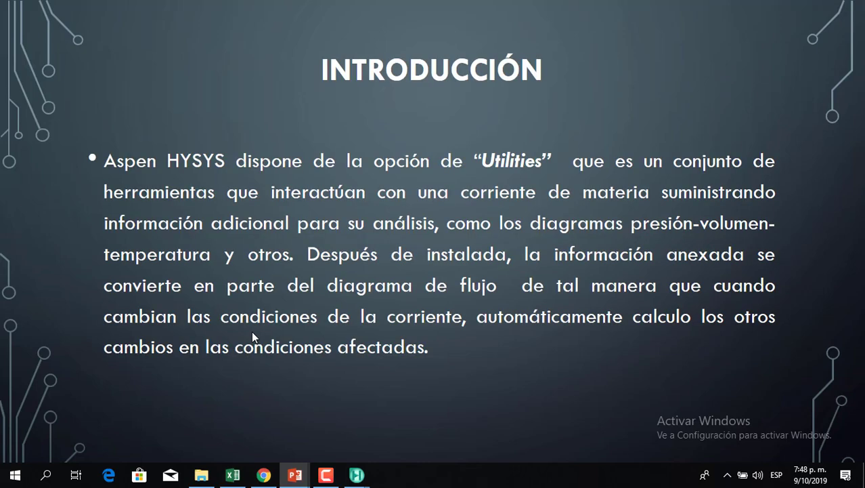
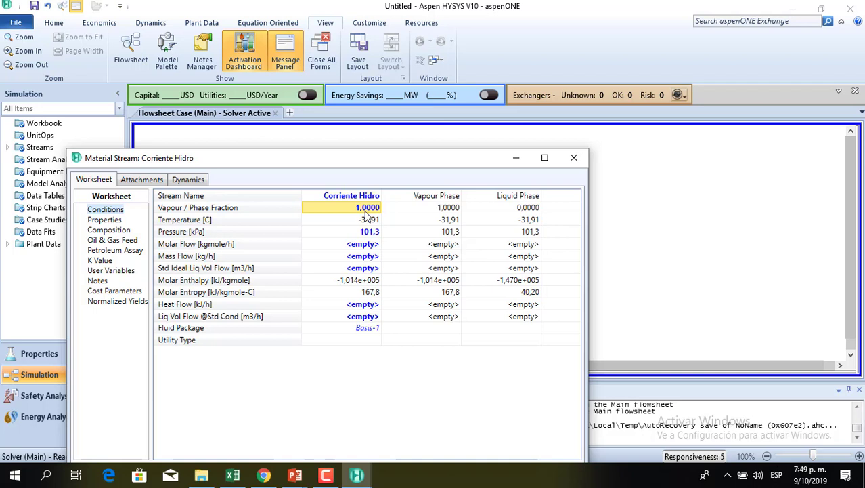
- Clear the vapour fraction of the Corriente Hidro stream and set its temperature to 30 °C
{"action": "key", "text": "BackSpace"}
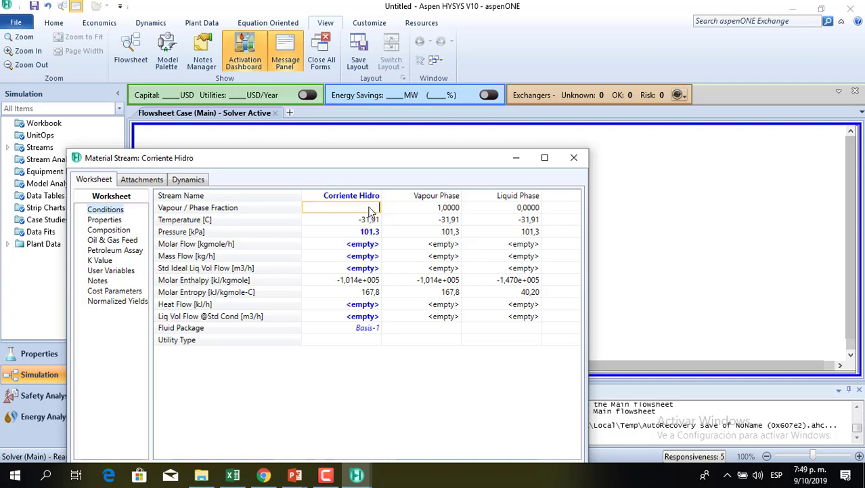
{"action": "left_click", "coordinate": [375, 222]}
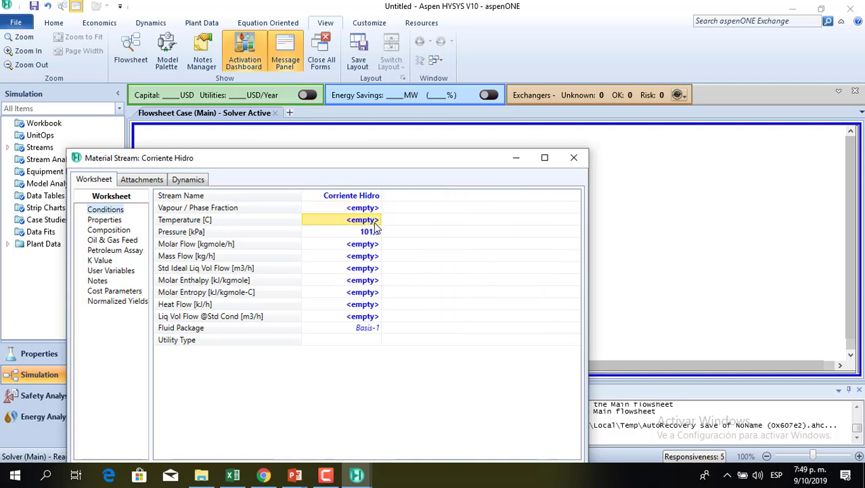
{"action": "type", "text": "30"}
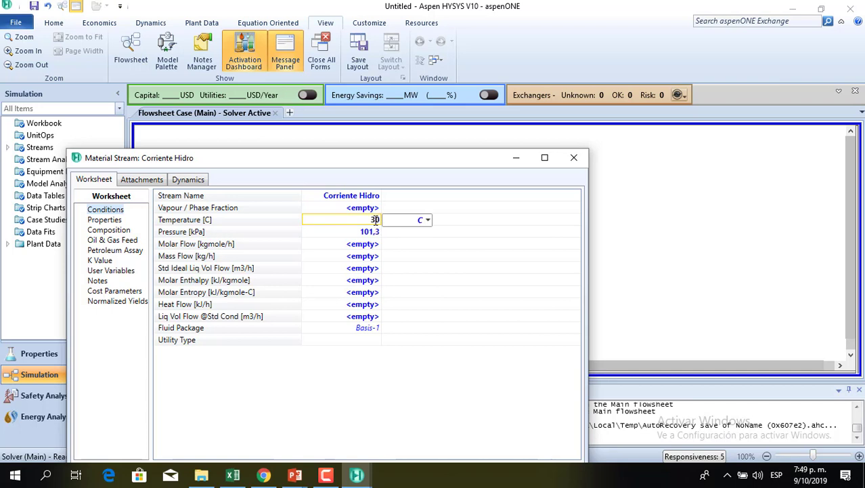
{"action": "left_click", "coordinate": [367, 246]}
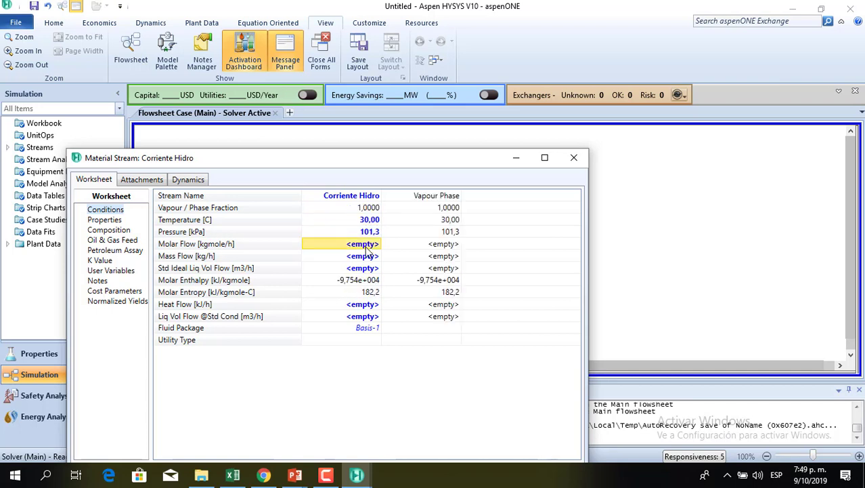
- Set the mass flow of the Corriente Hidro stream to 100 kg/h and move its window fully into view
{"action": "left_click", "coordinate": [366, 257]}
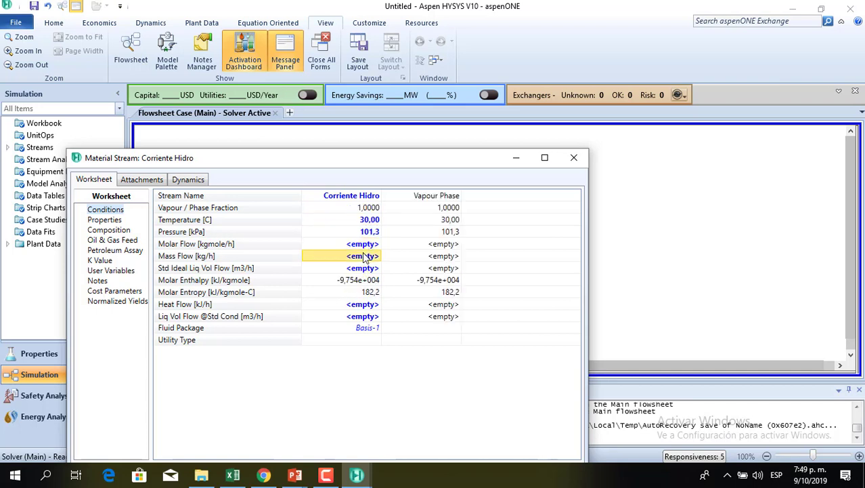
{"action": "type", "text": "100"}
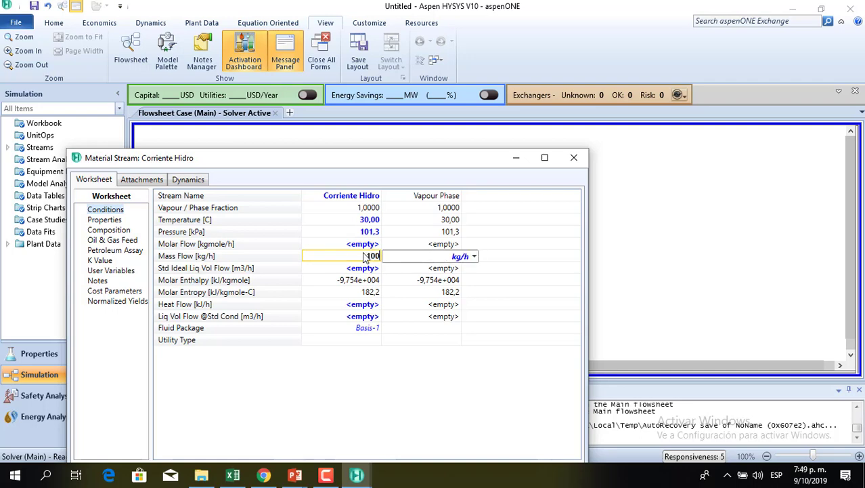
{"action": "left_click", "coordinate": [364, 283]}
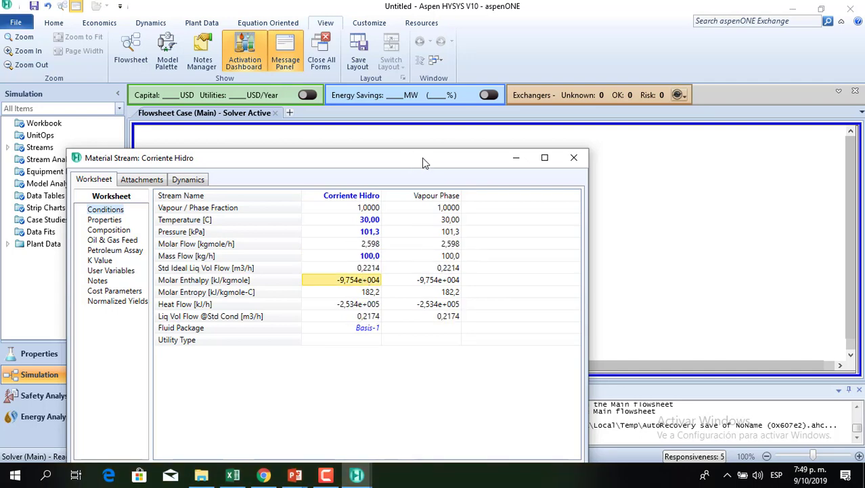
{"action": "left_click_drag", "start_coordinate": [427, 157], "coordinate": [444, 110]}
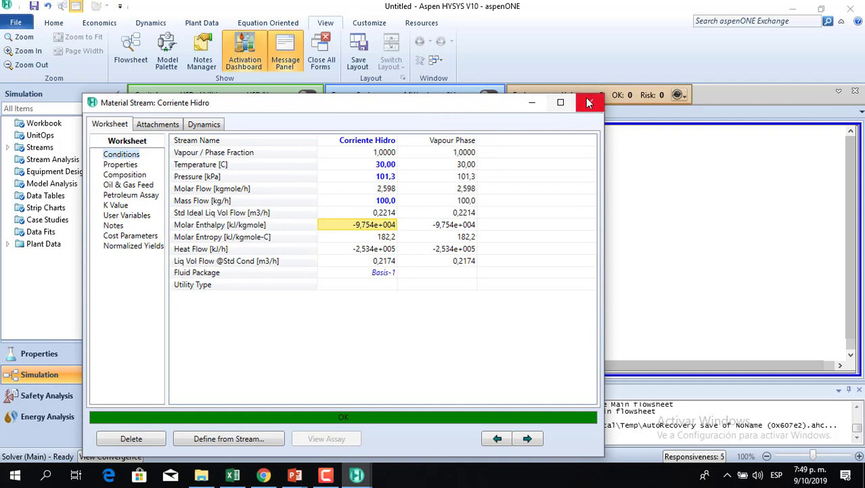
{"action": "left_click", "coordinate": [161, 128]}
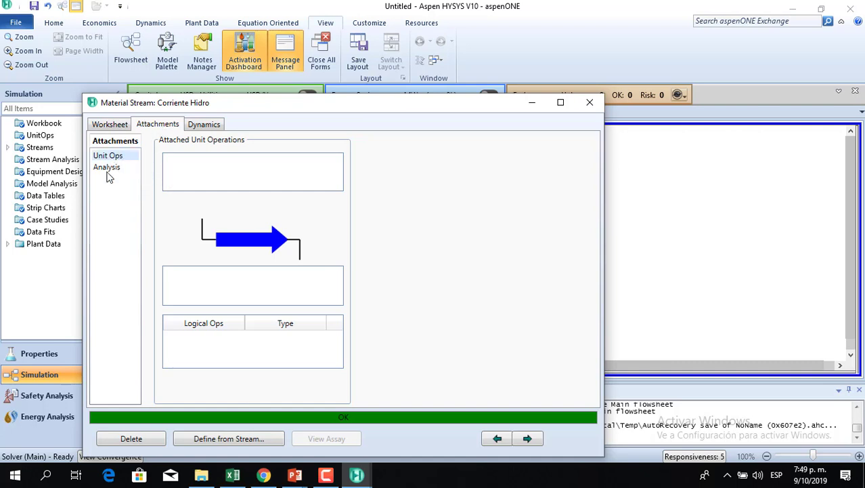
{"action": "left_click", "coordinate": [114, 169]}
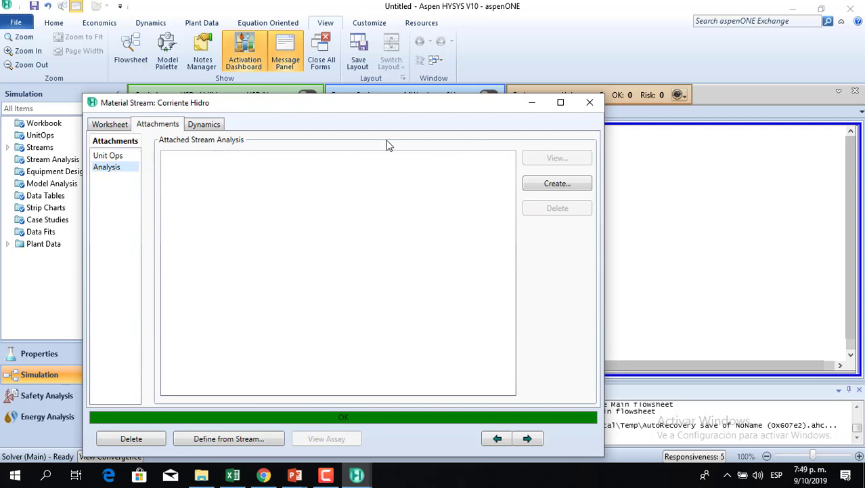
{"action": "left_click", "coordinate": [570, 185]}
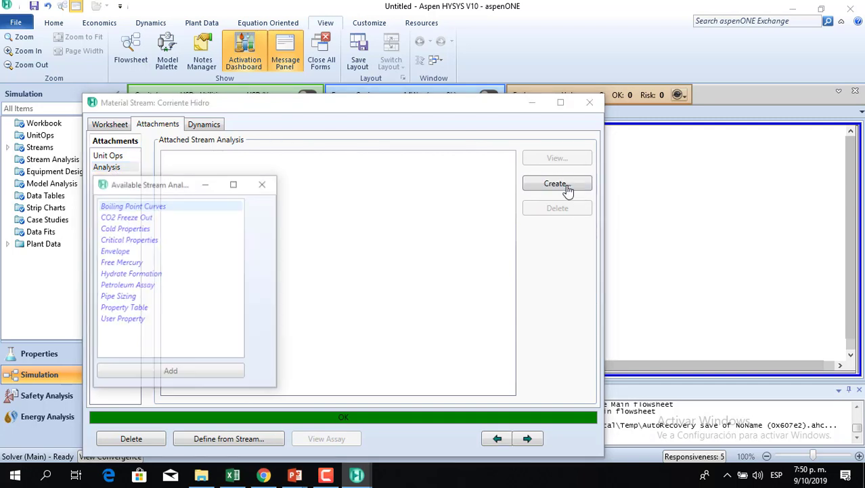
{"action": "left_click", "coordinate": [269, 191]}
{"action": "left_click", "coordinate": [112, 127]}
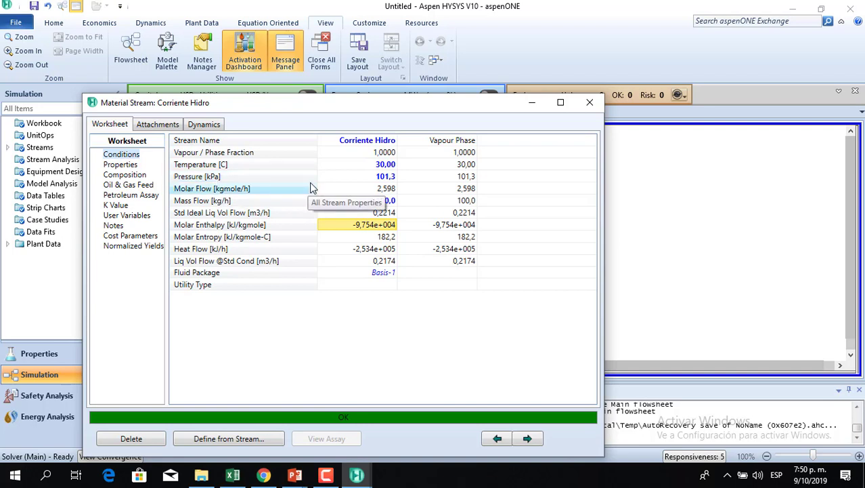
- Create a Pipe Sizing stream analysis attached to the Corriente Hidro stream
{"action": "left_click", "coordinate": [153, 124]}
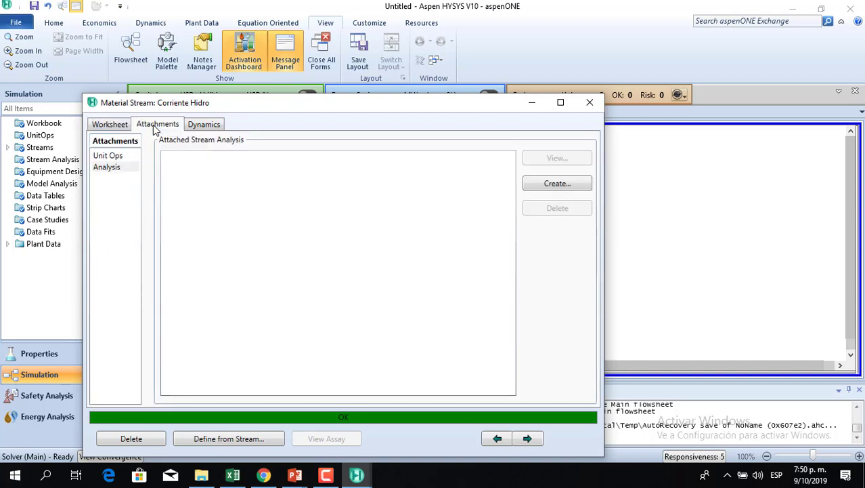
{"action": "left_click", "coordinate": [110, 156]}
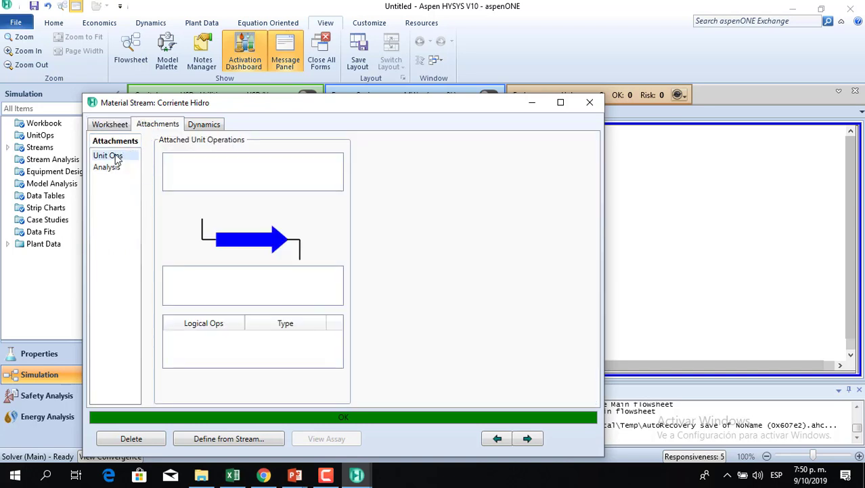
{"action": "left_click", "coordinate": [115, 169]}
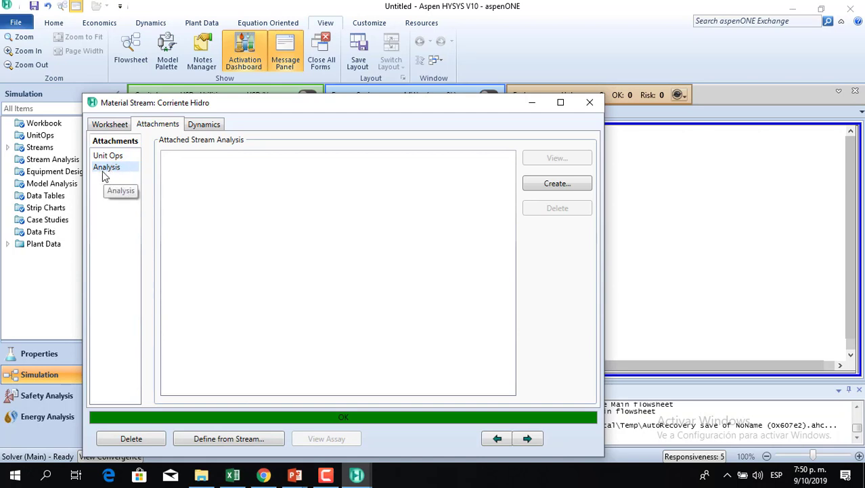
{"action": "left_click", "coordinate": [552, 184]}
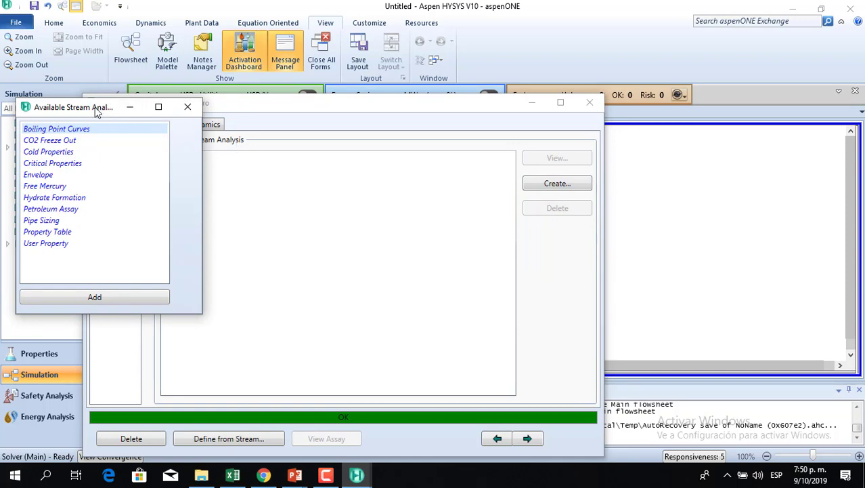
{"action": "left_click_drag", "start_coordinate": [99, 112], "coordinate": [347, 134]}
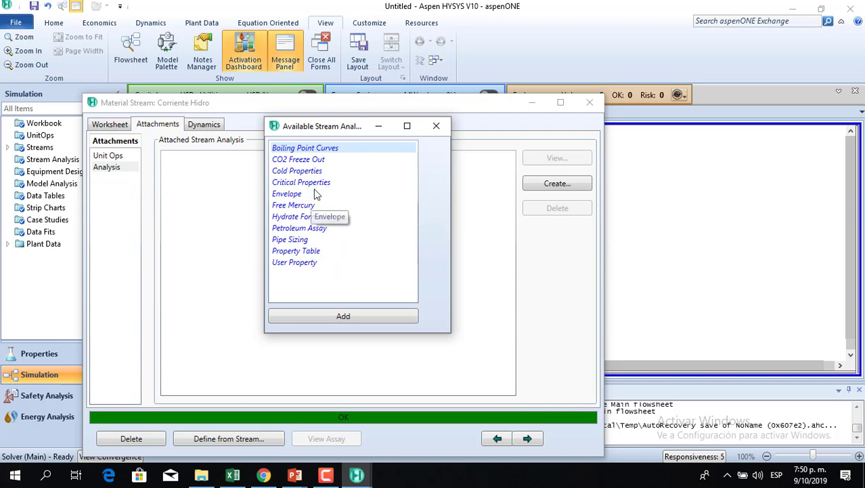
{"action": "left_click", "coordinate": [306, 228]}
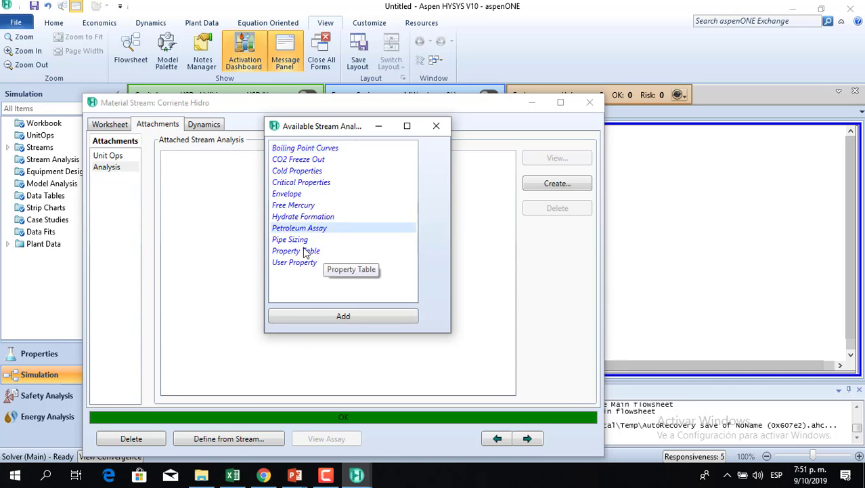
{"action": "left_click", "coordinate": [303, 241]}
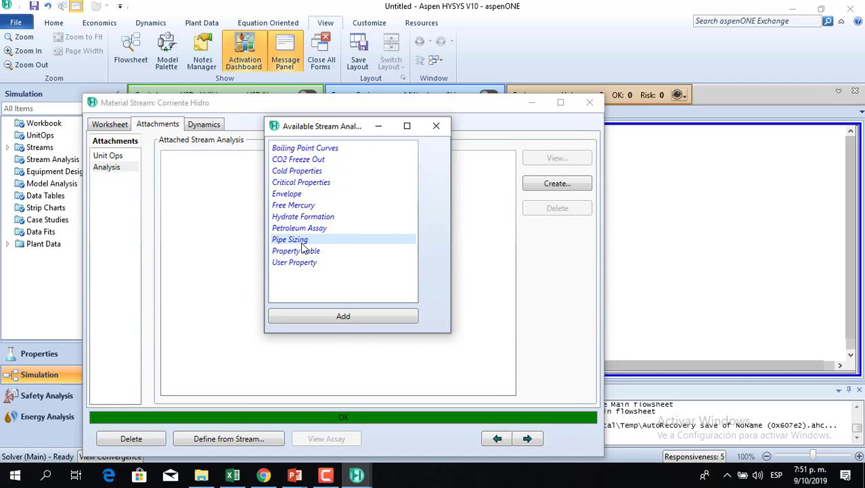
{"action": "double_click", "coordinate": [302, 242]}
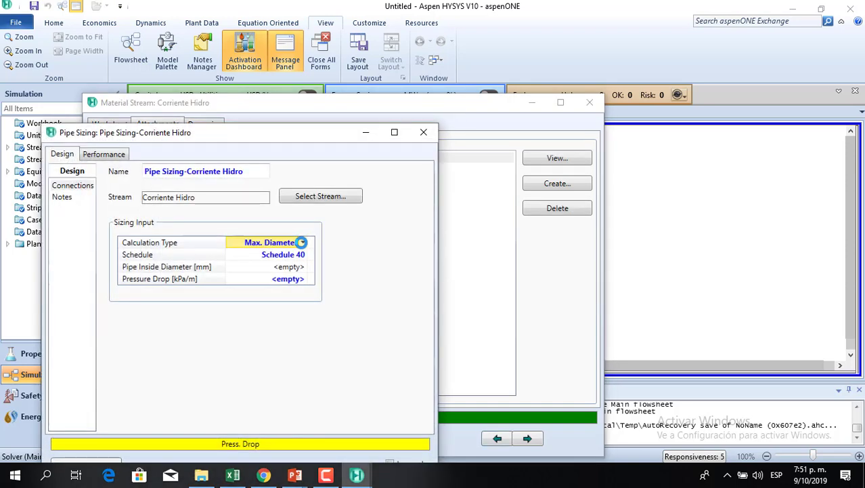
- Keep Schedule 40 for the Corriente Hidro pipe sizing and set its pressure drop to 0.001 atm/m
{"action": "left_click_drag", "start_coordinate": [308, 134], "coordinate": [441, 69]}
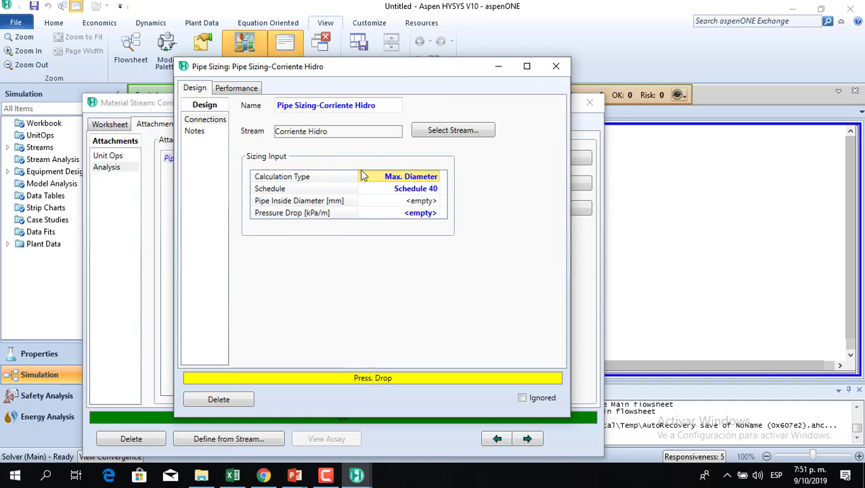
{"action": "left_click", "coordinate": [437, 189]}
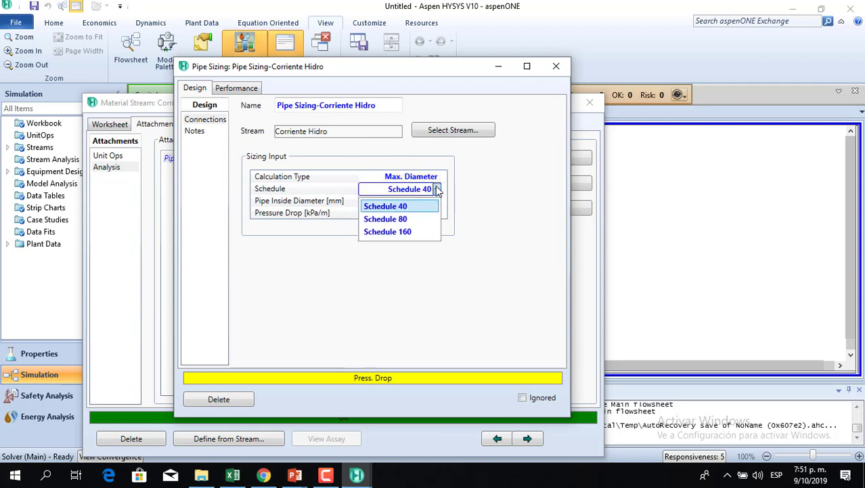
{"action": "left_click", "coordinate": [503, 206]}
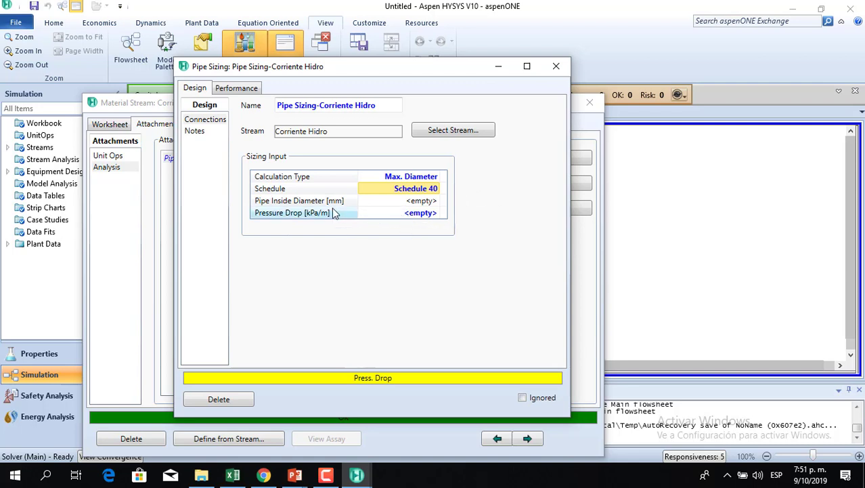
{"action": "left_click", "coordinate": [409, 214]}
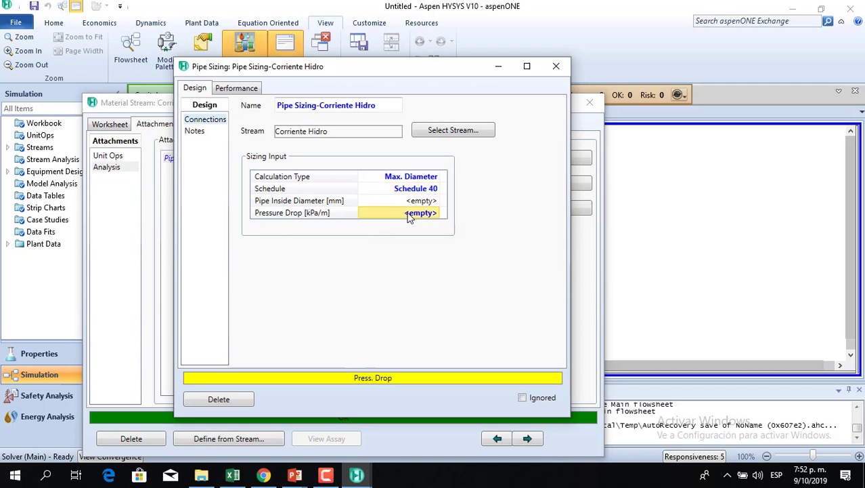
{"action": "type", "text": "0"}
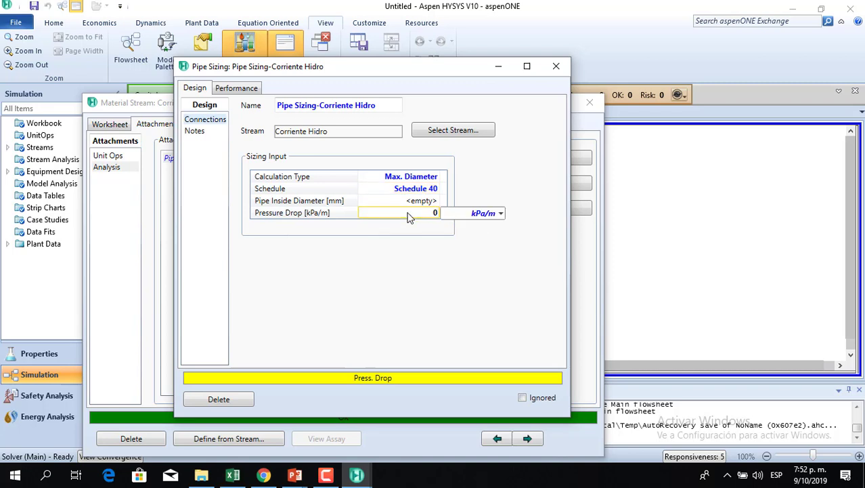
{"action": "type", "text": "."}
{"action": "type", "text": "00"}
{"action": "type", "text": "1"}
{"action": "left_click", "coordinate": [503, 214]}
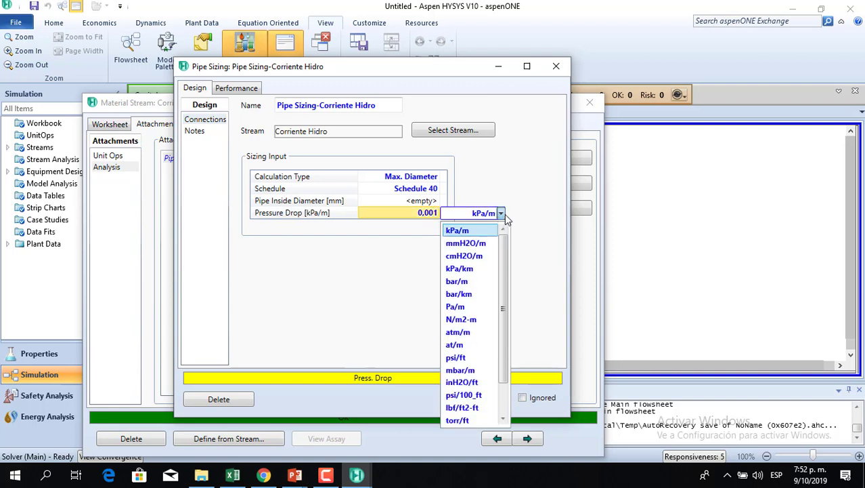
{"action": "left_click", "coordinate": [471, 332]}
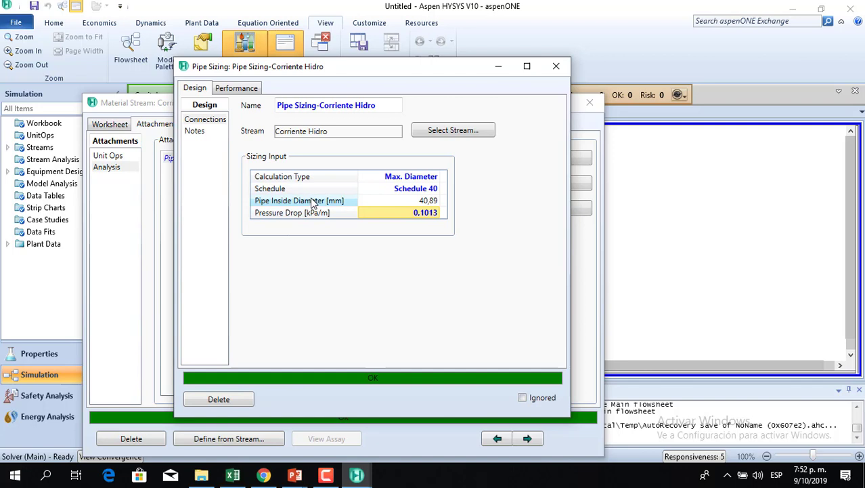
- Review the stream properties, flow parameters and pipe diameter in the pipe sizing's performance results, and close the analysis
{"action": "left_click", "coordinate": [438, 177]}
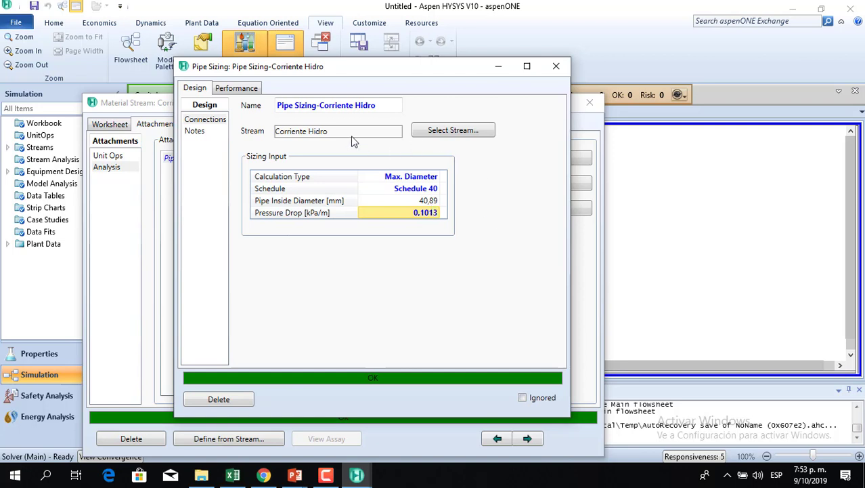
{"action": "left_click", "coordinate": [241, 90]}
{"action": "mouse_move", "coordinate": [370, 191]}
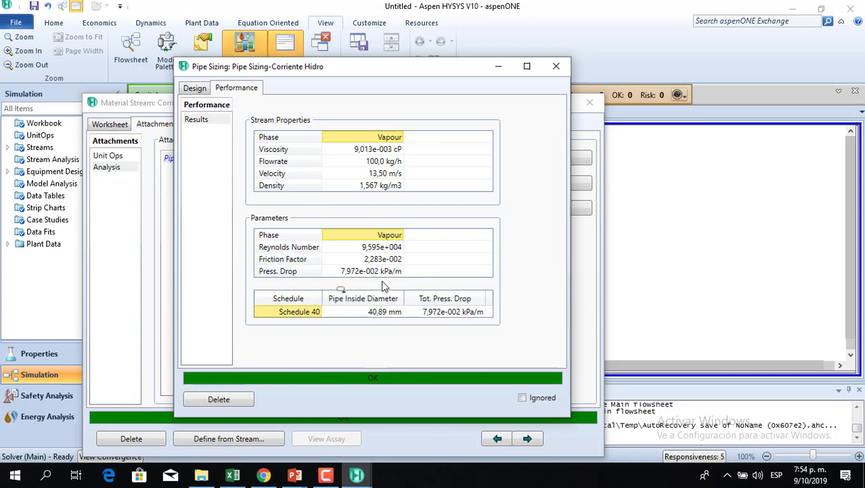
{"action": "mouse_move", "coordinate": [354, 163]}
{"action": "left_click", "coordinate": [556, 67]}
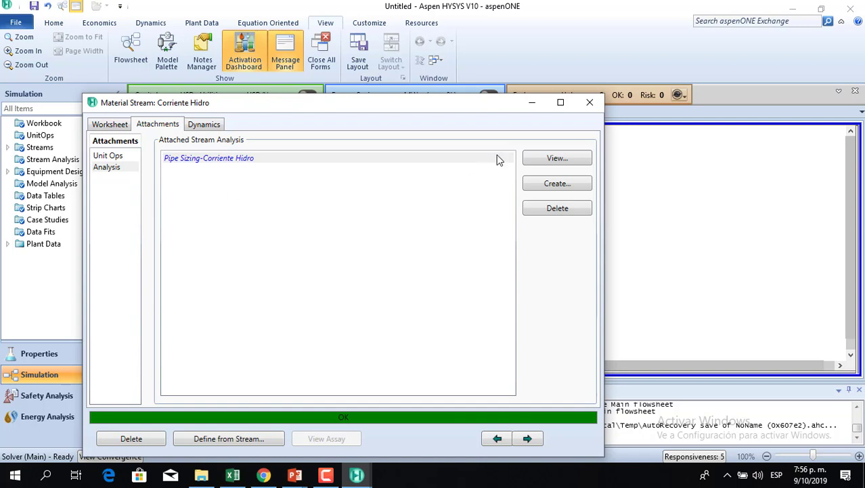
- Create a Property Table stream analysis attached to the Corriente Hidro stream and move its window fully into view
{"action": "left_click", "coordinate": [558, 186]}
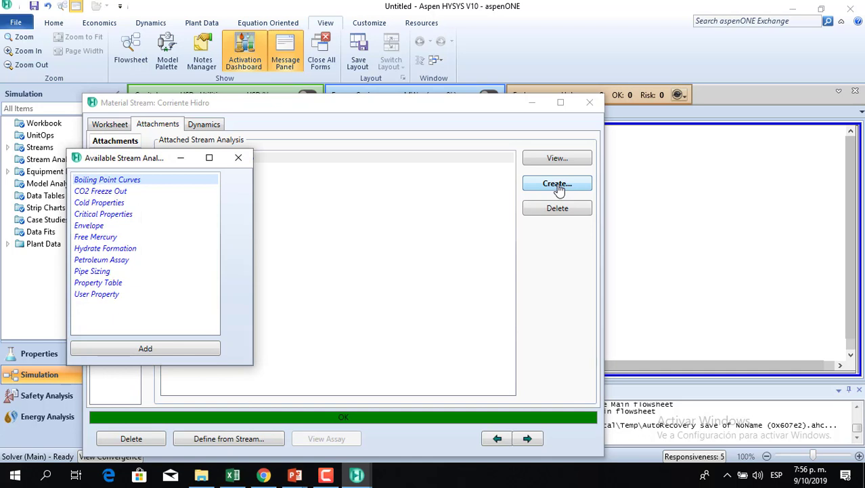
{"action": "left_click", "coordinate": [107, 283]}
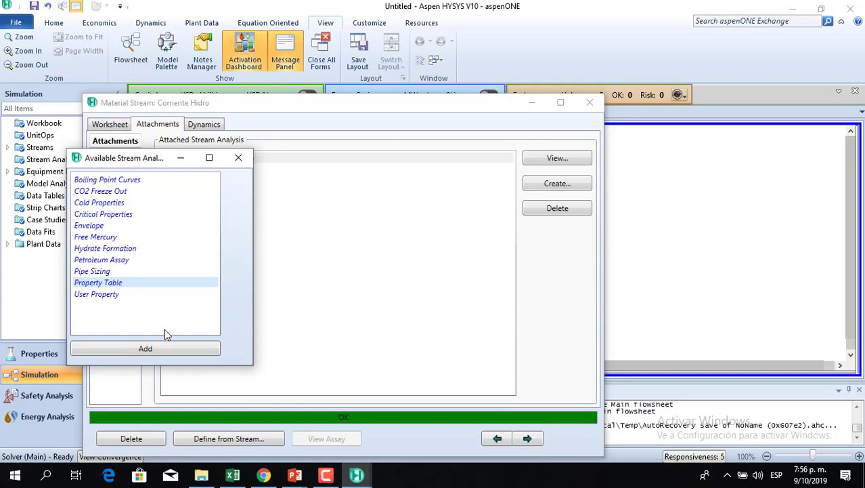
{"action": "left_click", "coordinate": [164, 352]}
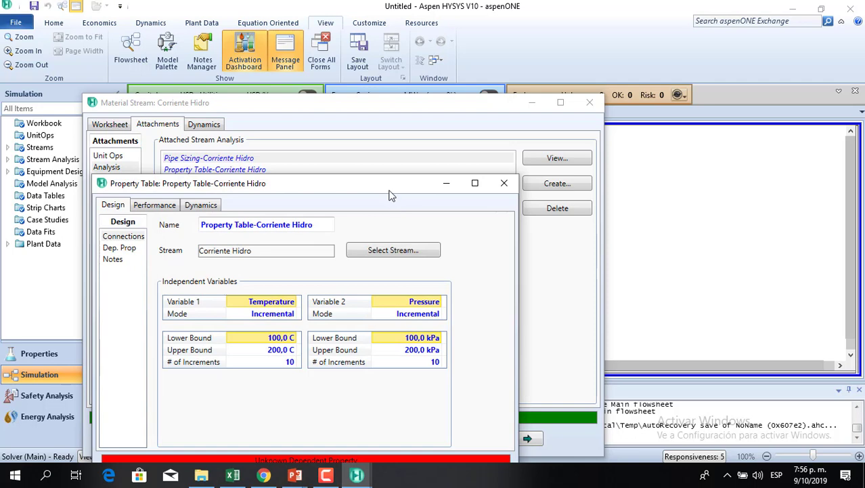
{"action": "left_click_drag", "start_coordinate": [388, 192], "coordinate": [399, 158]}
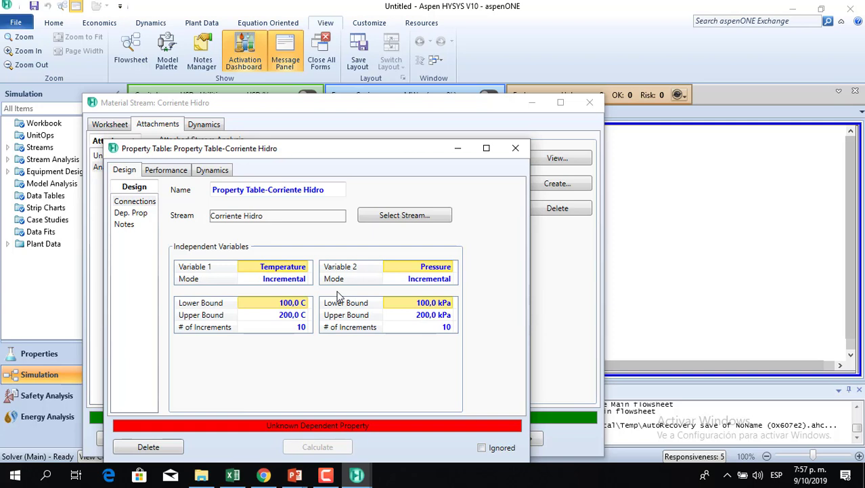
- Set Variable 1 of the property table to Pressure in State mode with a state value of 1 atm
{"action": "left_click", "coordinate": [308, 269]}
{"action": "left_click", "coordinate": [306, 268]}
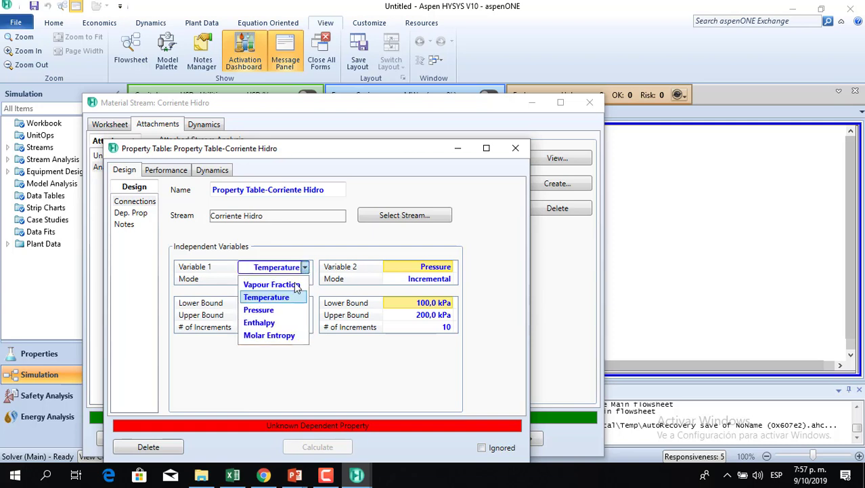
{"action": "left_click", "coordinate": [281, 309]}
{"action": "left_click", "coordinate": [299, 279]}
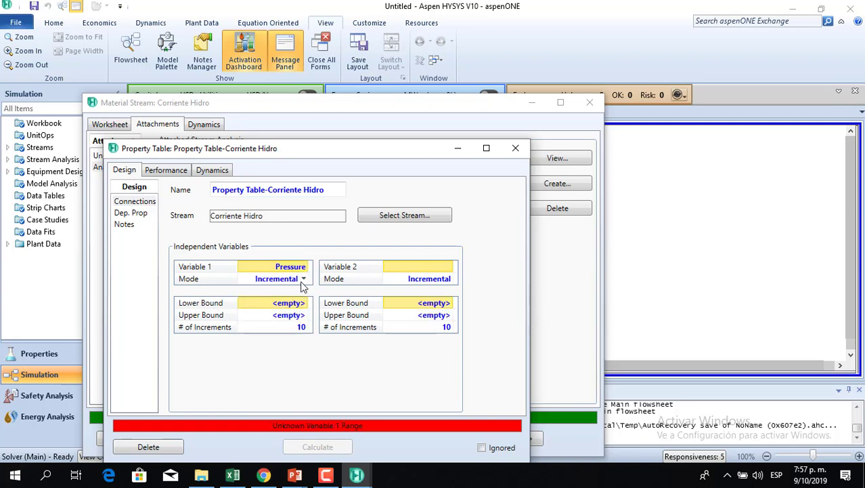
{"action": "left_click", "coordinate": [306, 280]}
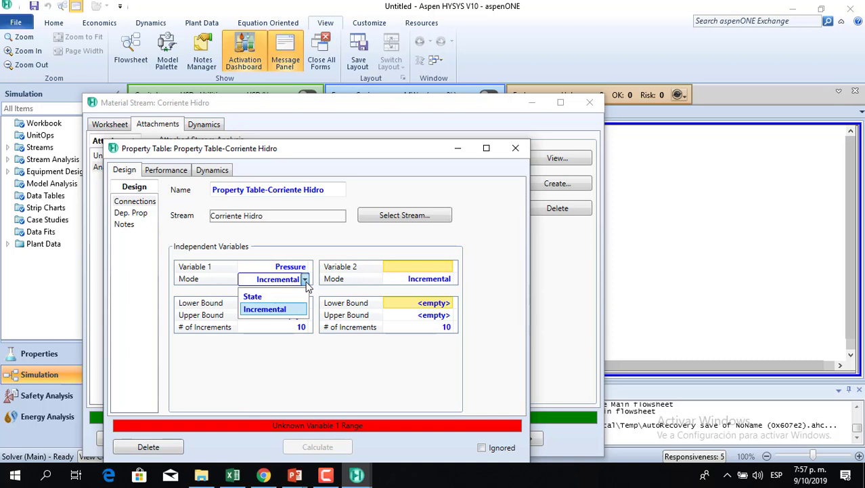
{"action": "left_click", "coordinate": [273, 296]}
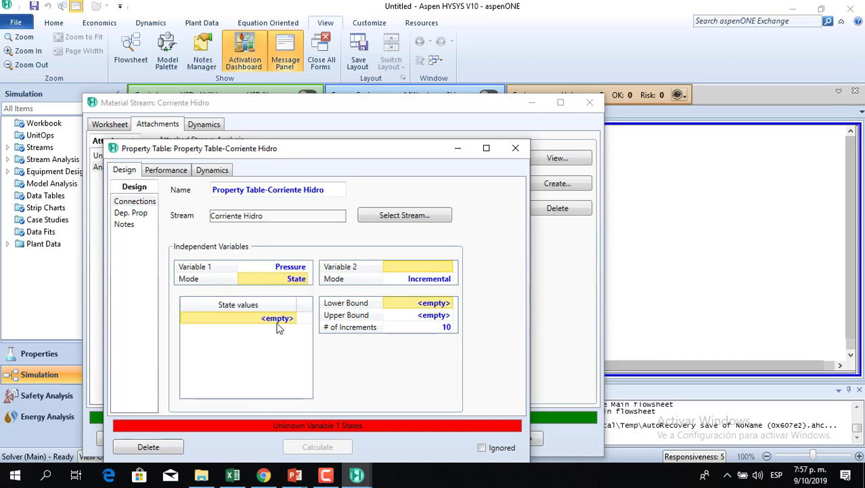
{"action": "type", "text": "1"}
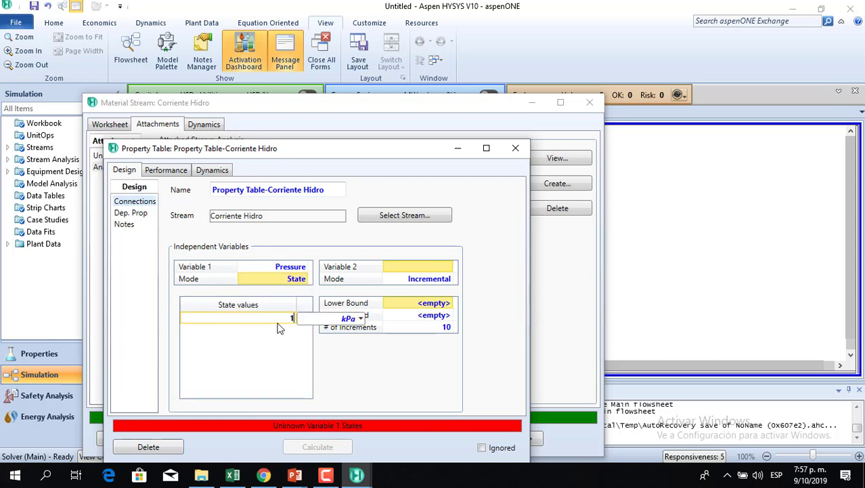
{"action": "left_click", "coordinate": [361, 318]}
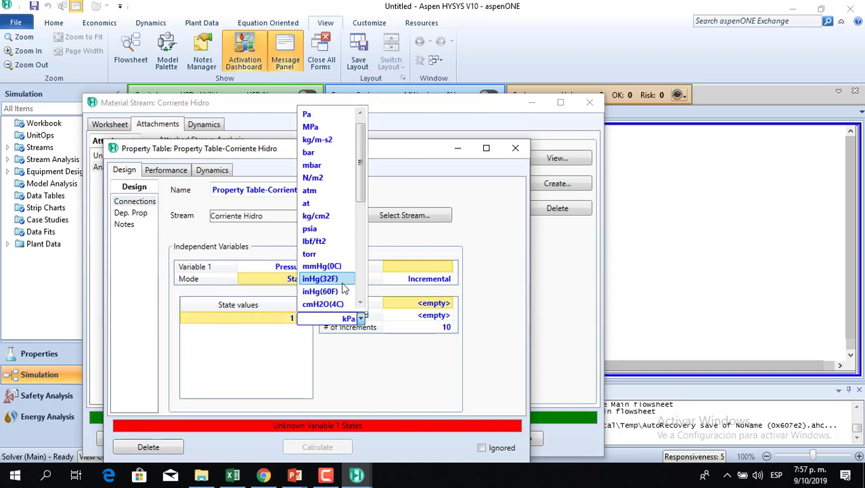
{"action": "left_click", "coordinate": [311, 192]}
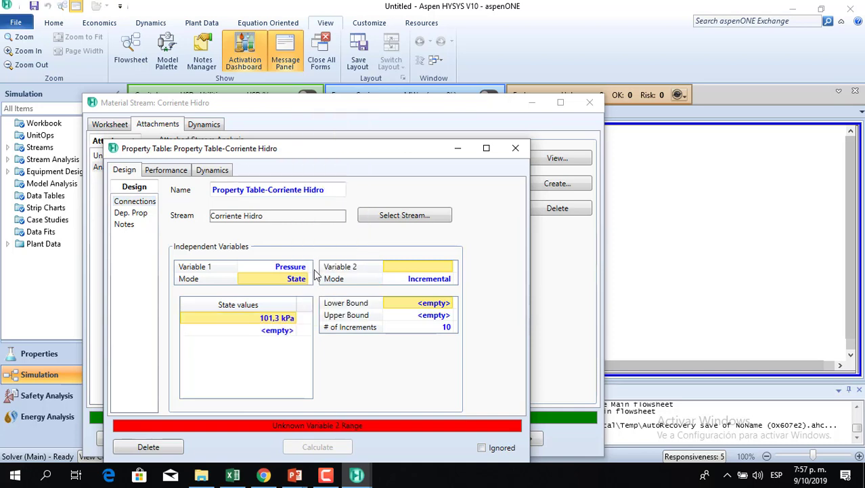
{"action": "left_click", "coordinate": [307, 271]}
{"action": "left_click", "coordinate": [305, 270]}
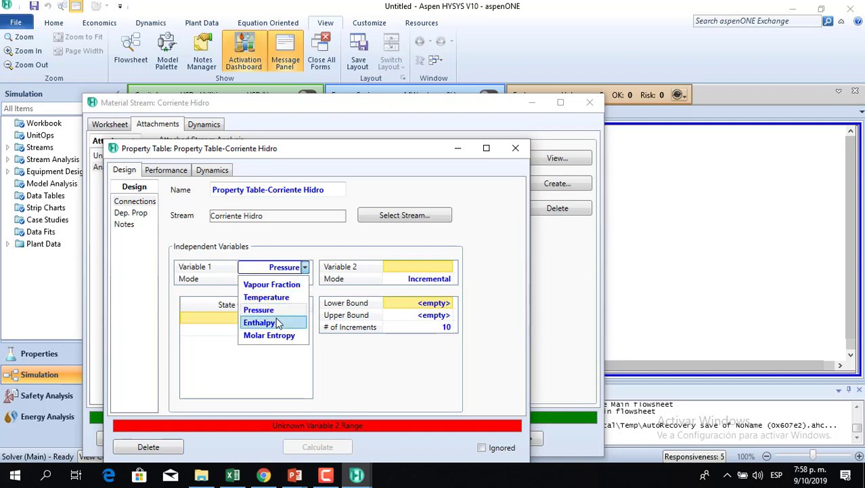
{"action": "left_click", "coordinate": [309, 256]}
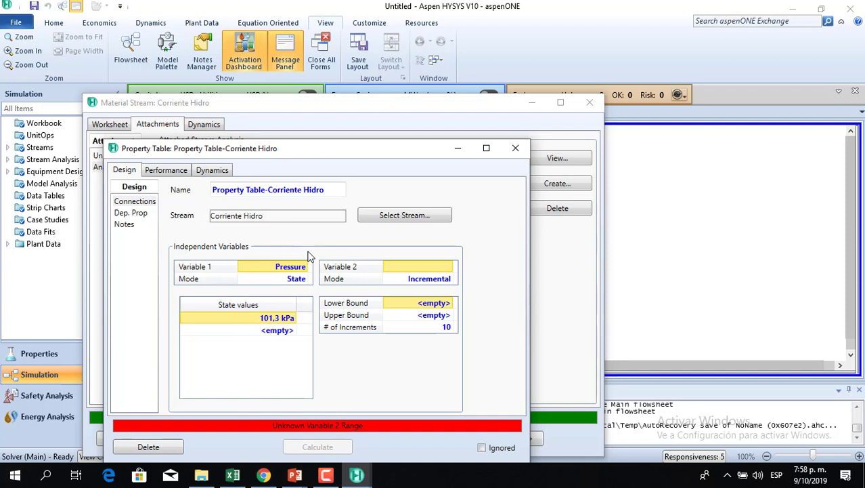
{"action": "left_click", "coordinate": [300, 281]}
{"action": "left_click", "coordinate": [305, 277]}
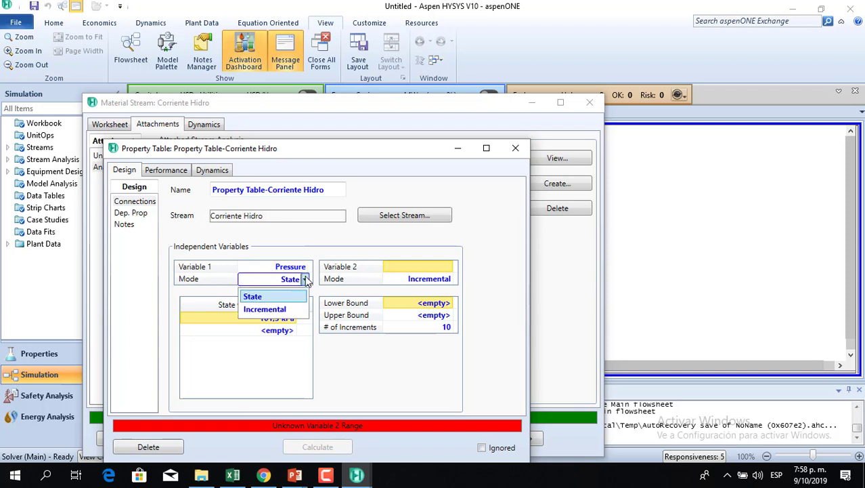
{"action": "left_click", "coordinate": [266, 300]}
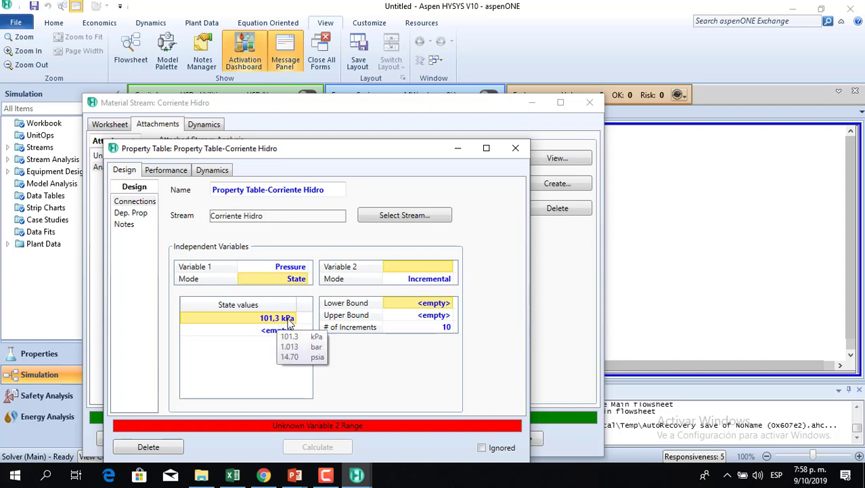
- Set Variable 2 of the property table to Temperature, with a lower bound of -129 °C and an upper bound of 50 °C
{"action": "left_click", "coordinate": [447, 268]}
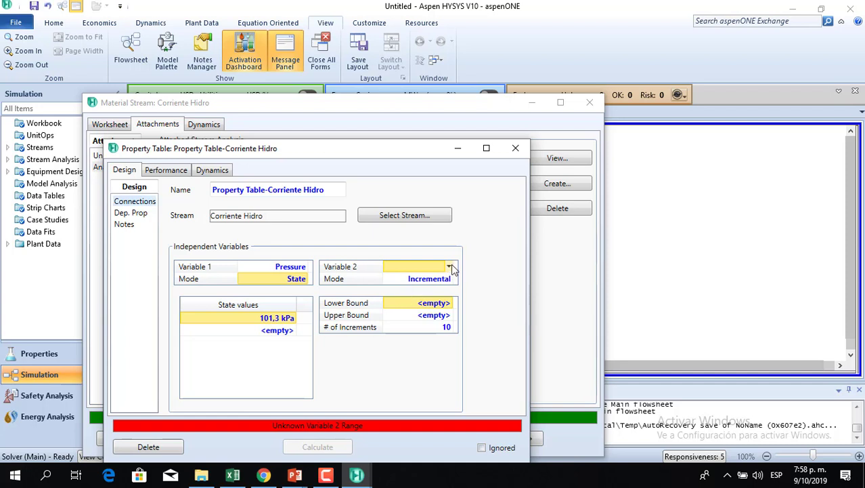
{"action": "left_click", "coordinate": [448, 268]}
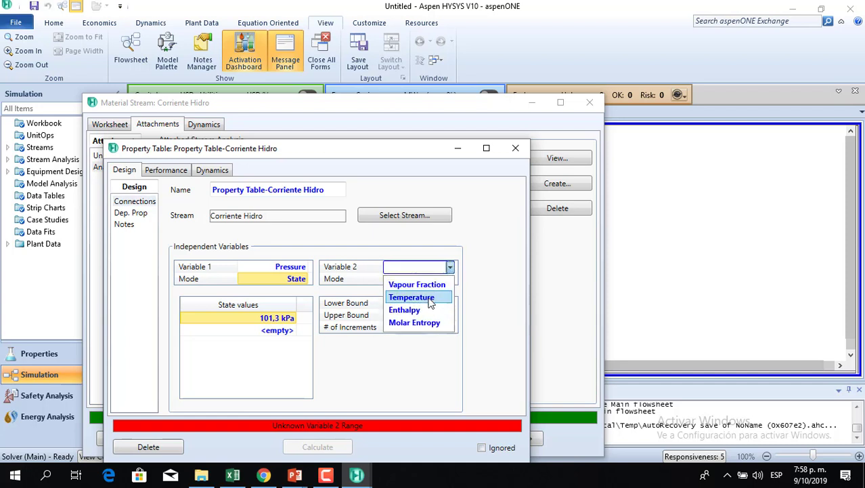
{"action": "left_click", "coordinate": [431, 300]}
{"action": "left_click", "coordinate": [433, 282]}
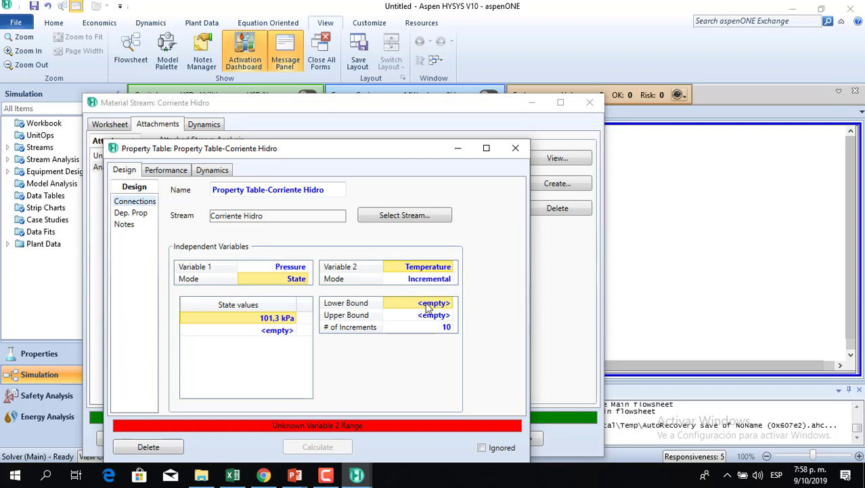
{"action": "left_click", "coordinate": [426, 307]}
{"action": "type", "text": "-12"}
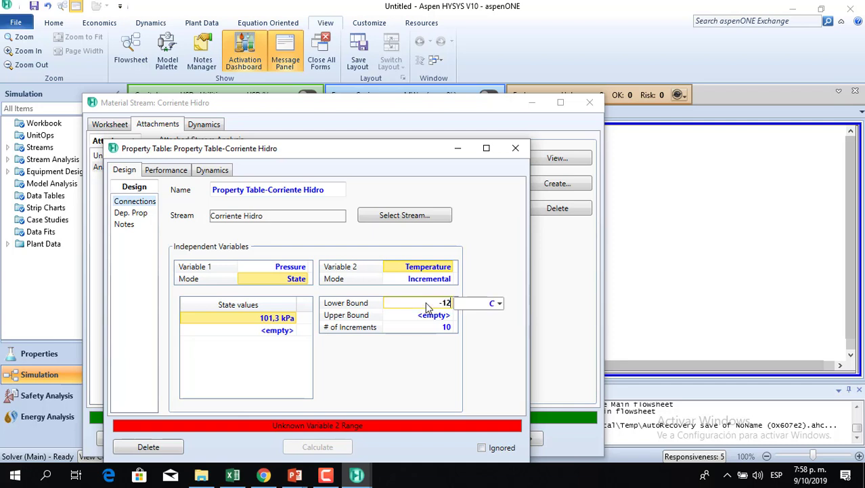
{"action": "type", "text": "9"}
{"action": "left_click", "coordinate": [437, 318]}
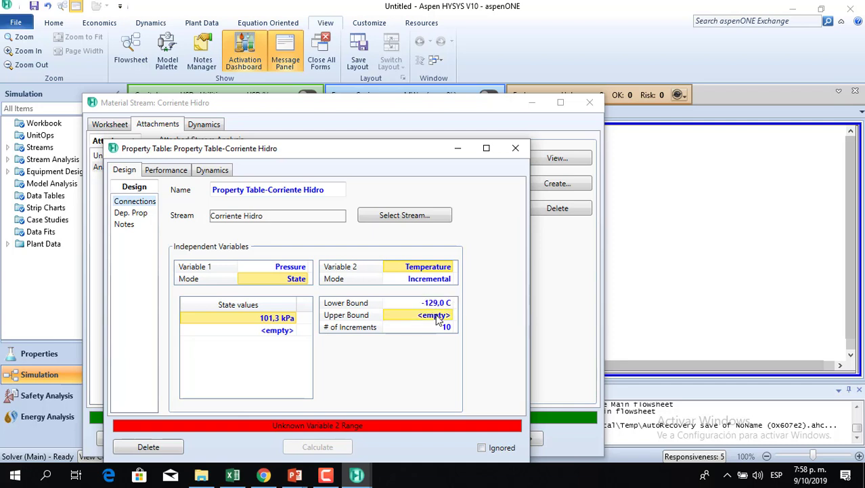
{"action": "left_click", "coordinate": [437, 319]}
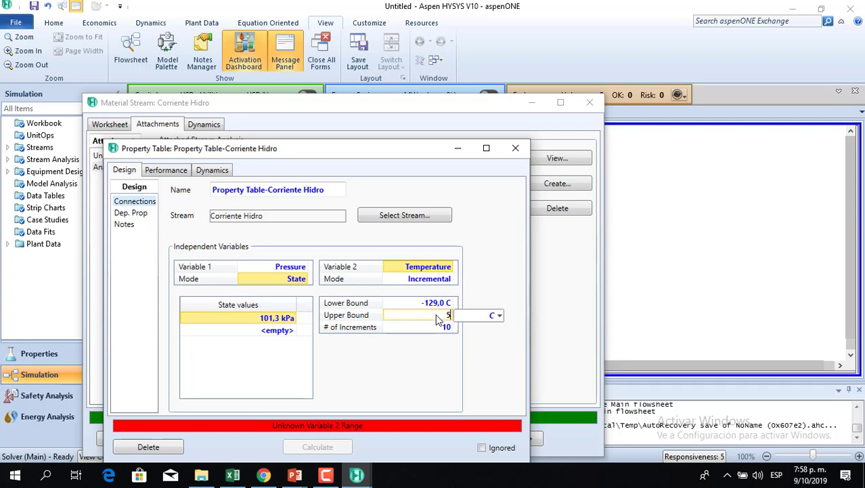
{"action": "type", "text": "50"}
{"action": "left_click", "coordinate": [473, 301]}
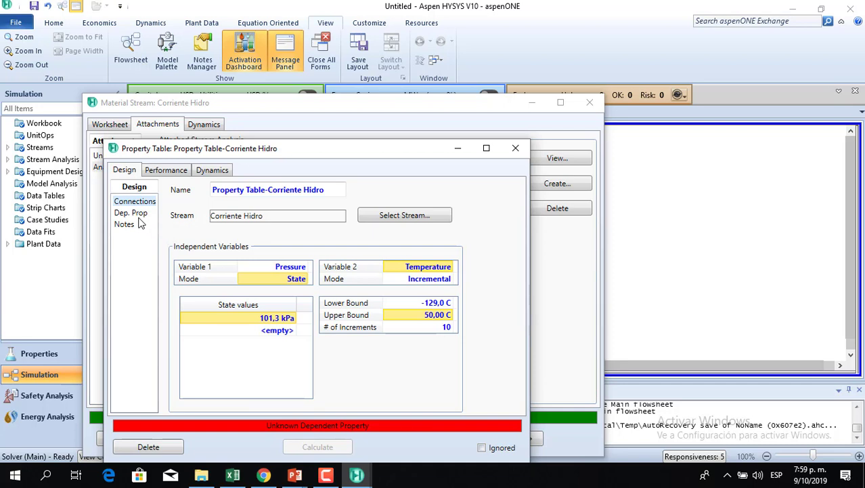
- Start adding a dependent property to the Corriente Hidro property table by opening the Variable Navigator
{"action": "left_click", "coordinate": [139, 218]}
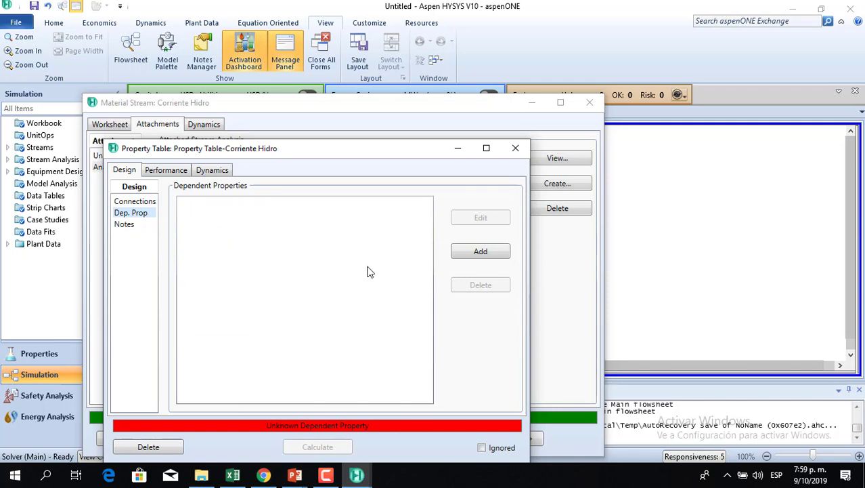
{"action": "left_click", "coordinate": [474, 253]}
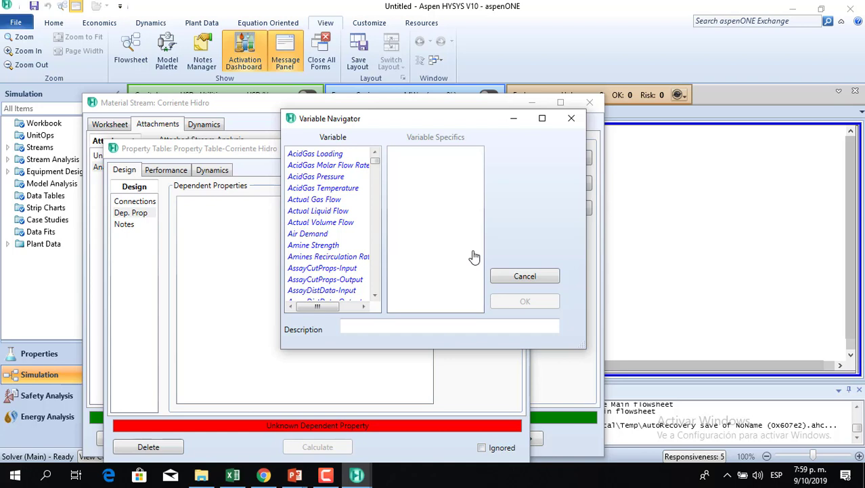
- Look through the alphabetical list of available variables, from the acid gas entries past the phase properties, for a dependent property
{"action": "left_click", "coordinate": [352, 166]}
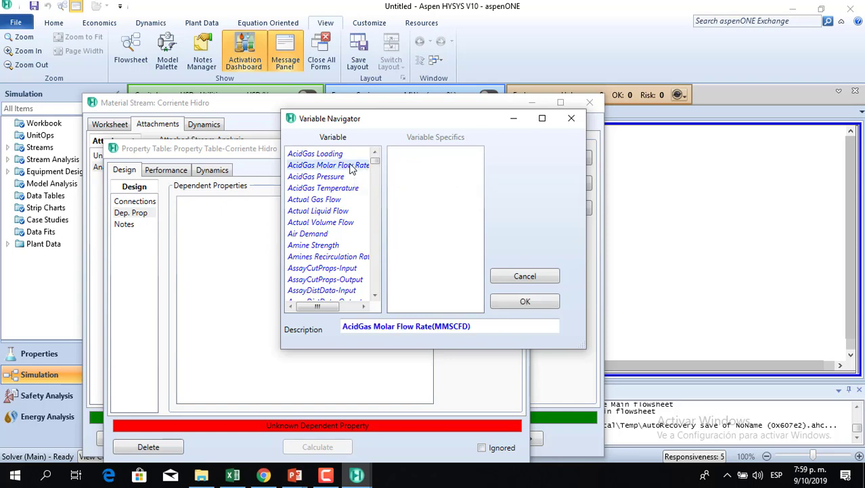
{"action": "key", "text": "Down"}
{"action": "key", "text": "Down"}
{"action": "key", "text": "Down"}
{"action": "key", "text": "Down"}
{"action": "key", "text": "Down"}
{"action": "key", "text": "Down"}
{"action": "key", "text": "Down"}
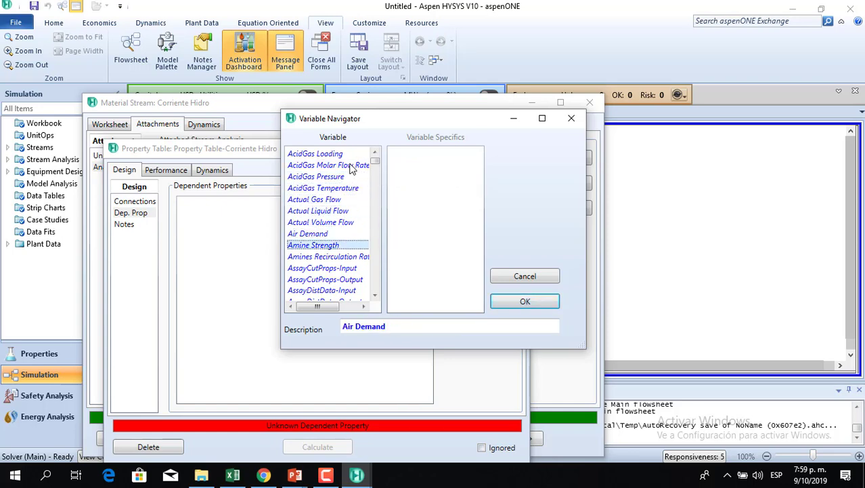
{"action": "key", "text": "Down"}
{"action": "key", "text": "Down"}
{"action": "key", "text": "Down"}
{"action": "key", "text": "Down"}
{"action": "key", "text": "Down"}
{"action": "key", "text": "Down"}
{"action": "key", "text": "Down"}
{"action": "key", "text": "Down"}
{"action": "key", "text": "Down"}
{"action": "key", "text": "Down"}
{"action": "key", "text": "Down"}
{"action": "key", "text": "Down"}
{"action": "key", "text": "Down"}
{"action": "key", "text": "Down"}
{"action": "key", "text": "Down"}
{"action": "key", "text": "Down"}
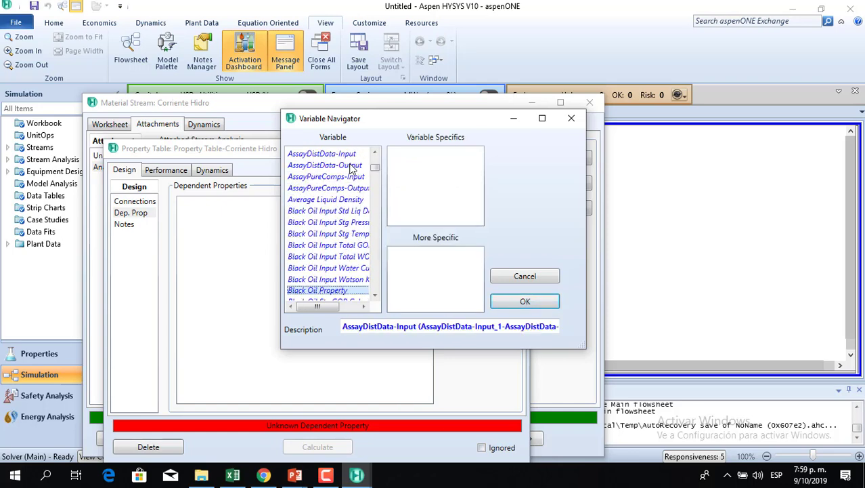
{"action": "key", "text": "Down"}
{"action": "key", "text": "Down"}
{"action": "key", "text": "Down"}
{"action": "key", "text": "Down"}
{"action": "key", "text": "Down"}
{"action": "key", "text": "Down"}
{"action": "key", "text": "Down"}
{"action": "key", "text": "Down"}
{"action": "key", "text": "Down"}
{"action": "key", "text": "Down"}
{"action": "key", "text": "Down"}
{"action": "key", "text": "Down"}
{"action": "key", "text": "Down"}
{"action": "key", "text": "Down"}
{"action": "key", "text": "Down"}
{"action": "key", "text": "Down"}
{"action": "key", "text": "Down"}
{"action": "key", "text": "Down"}
{"action": "key", "text": "Down"}
{"action": "key", "text": "Down"}
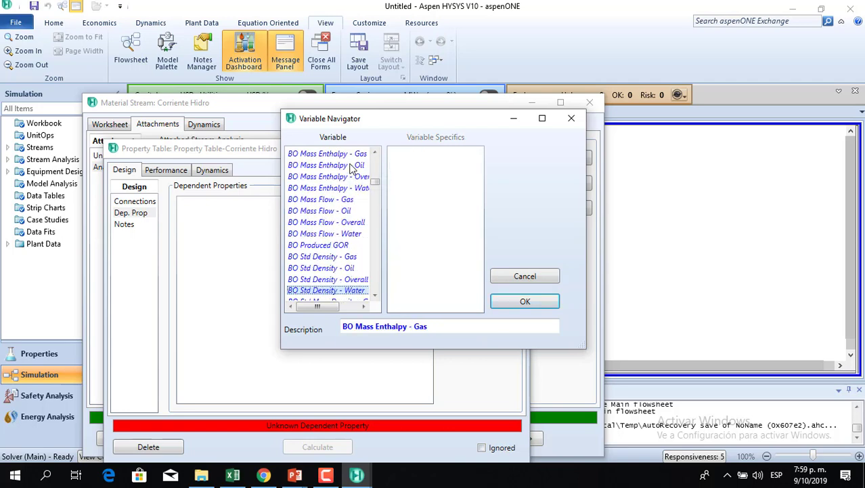
{"action": "key", "text": "Down"}
{"action": "key", "text": "Down"}
{"action": "key", "text": "Down"}
{"action": "key", "text": "Down"}
{"action": "key", "text": "Down"}
{"action": "key", "text": "Down"}
{"action": "key", "text": "Down"}
{"action": "key", "text": "Down"}
{"action": "key", "text": "Down"}
{"action": "key", "text": "Down"}
{"action": "key", "text": "Down"}
{"action": "key", "text": "Down"}
{"action": "key", "text": "Down"}
{"action": "key", "text": "Down"}
{"action": "key", "text": "Down"}
{"action": "key", "text": "Down"}
{"action": "key", "text": "Down"}
{"action": "key", "text": "Down"}
{"action": "key", "text": "Down"}
{"action": "key", "text": "Down"}
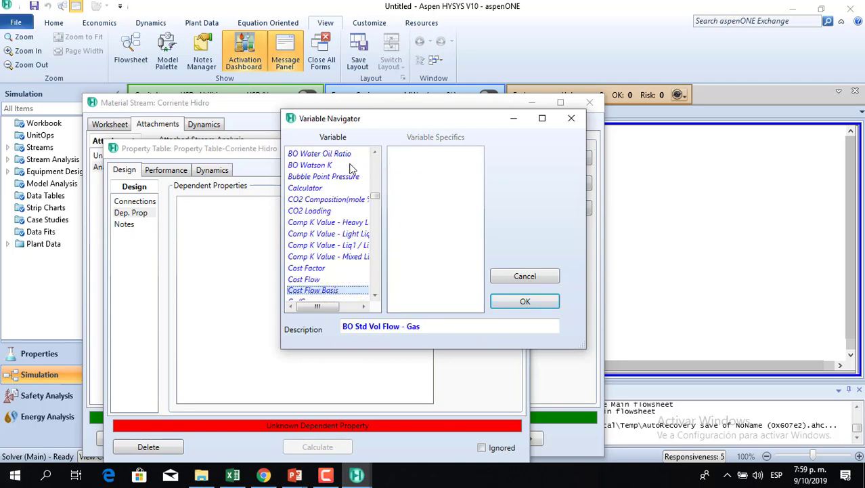
{"action": "key", "text": "Down"}
{"action": "key", "text": "Down"}
{"action": "key", "text": "Down"}
{"action": "key", "text": "Down"}
{"action": "key", "text": "Down"}
{"action": "key", "text": "Down"}
{"action": "key", "text": "Down"}
{"action": "key", "text": "Down"}
{"action": "key", "text": "Down"}
{"action": "key", "text": "Down"}
{"action": "key", "text": "Down"}
{"action": "key", "text": "Down"}
{"action": "key", "text": "Down"}
{"action": "key", "text": "Down"}
{"action": "key", "text": "Down"}
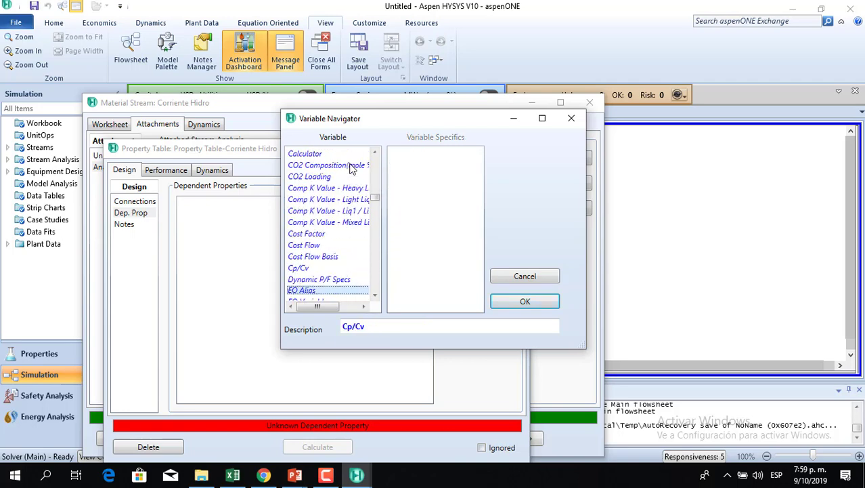
{"action": "key", "text": "Down"}
{"action": "key", "text": "Down"}
{"action": "key", "text": "Down"}
{"action": "key", "text": "Down"}
{"action": "key", "text": "Down"}
{"action": "key", "text": "Down"}
{"action": "key", "text": "Down"}
{"action": "key", "text": "Down"}
{"action": "key", "text": "Down"}
{"action": "key", "text": "Down"}
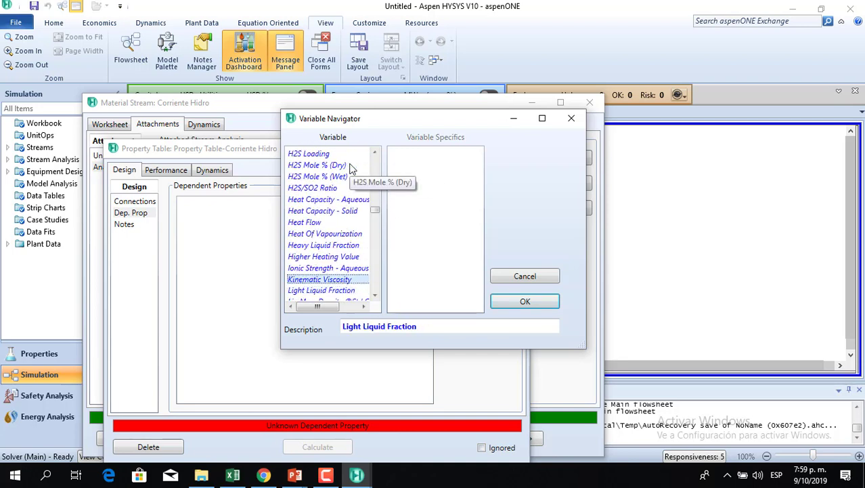
{"action": "key", "text": "Down"}
{"action": "key", "text": "Down"}
{"action": "key", "text": "Down"}
{"action": "key", "text": "Down"}
{"action": "key", "text": "Down"}
{"action": "key", "text": "Down"}
{"action": "key", "text": "Down"}
{"action": "key", "text": "Down"}
{"action": "key", "text": "Down"}
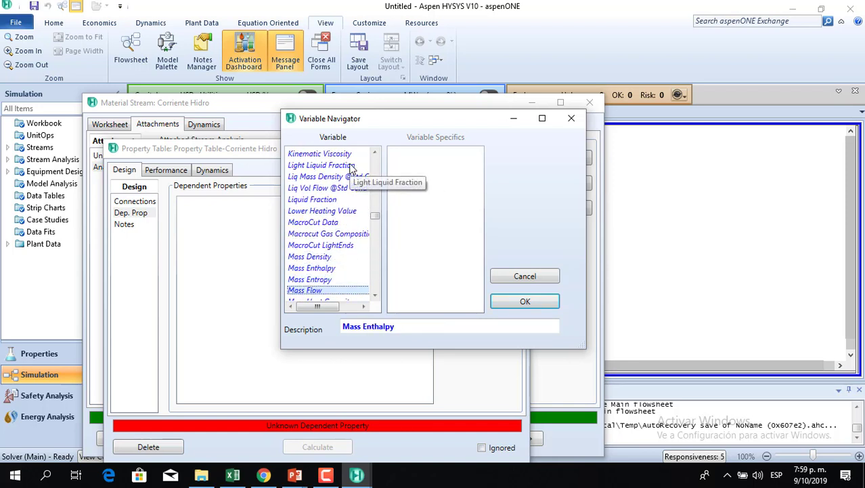
{"action": "key", "text": "Down"}
{"action": "key", "text": "Down"}
{"action": "key", "text": "Down"}
{"action": "key", "text": "Down"}
{"action": "key", "text": "Down"}
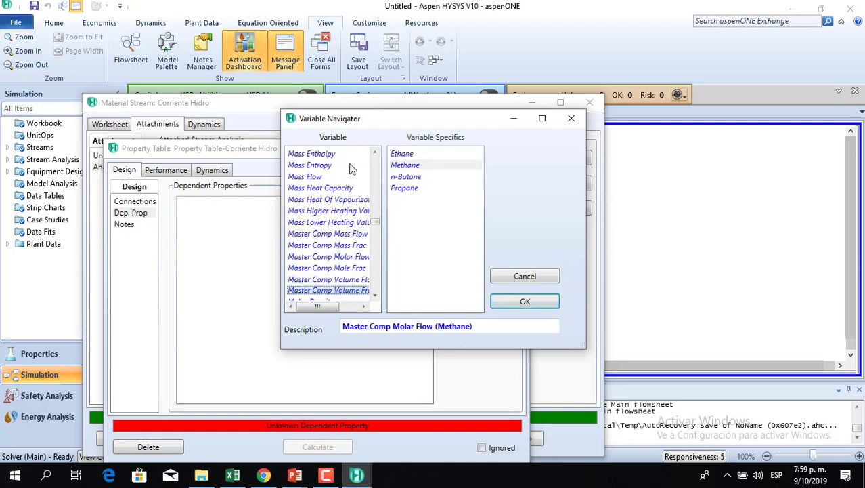
{"action": "key", "text": "Down"}
{"action": "key", "text": "Down"}
{"action": "key", "text": "Down"}
{"action": "key", "text": "Down"}
{"action": "key", "text": "Down"}
{"action": "key", "text": "Down"}
{"action": "key", "text": "Down"}
{"action": "key", "text": "Down"}
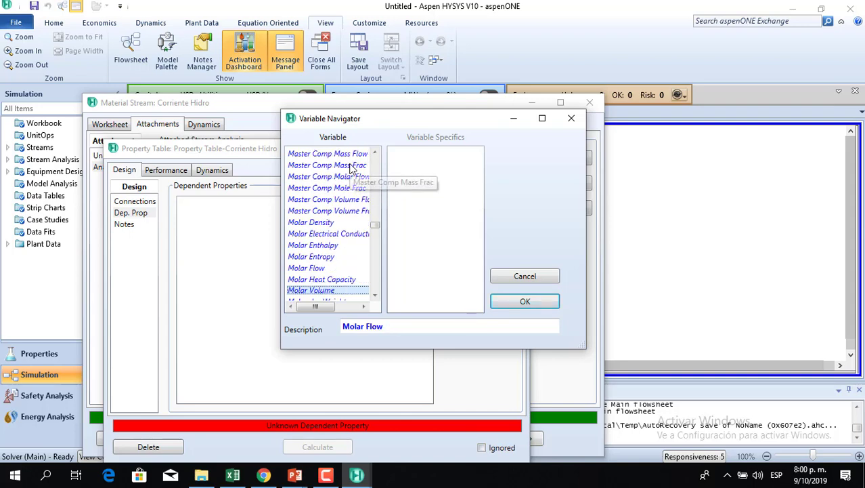
{"action": "key", "text": "Down"}
{"action": "key", "text": "Down"}
{"action": "key", "text": "Down"}
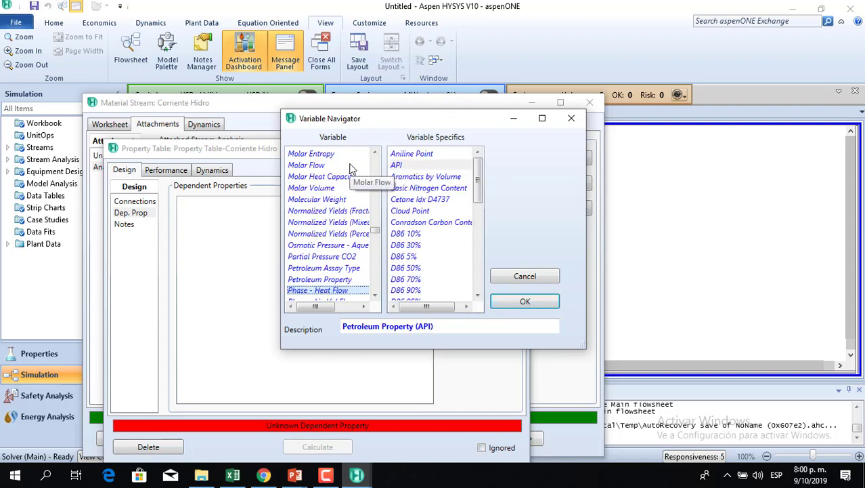
{"action": "key", "text": "Down"}
{"action": "key", "text": "Down"}
{"action": "key", "text": "Down"}
{"action": "key", "text": "Down"}
{"action": "key", "text": "Down"}
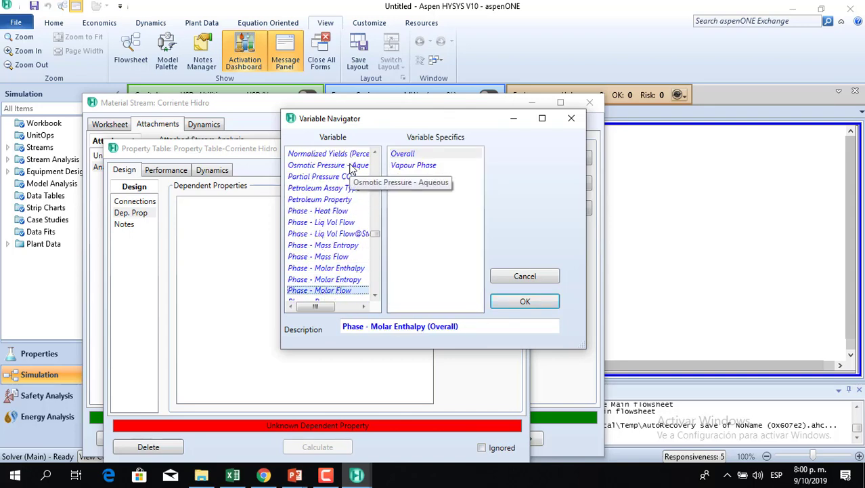
{"action": "key", "text": "Down"}
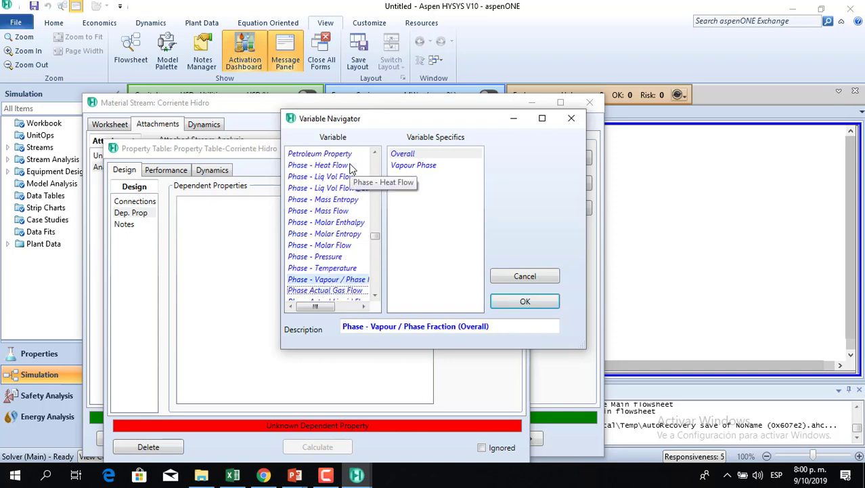
{"action": "key", "text": "Up"}
{"action": "key", "text": "Down"}
{"action": "key", "text": "Down"}
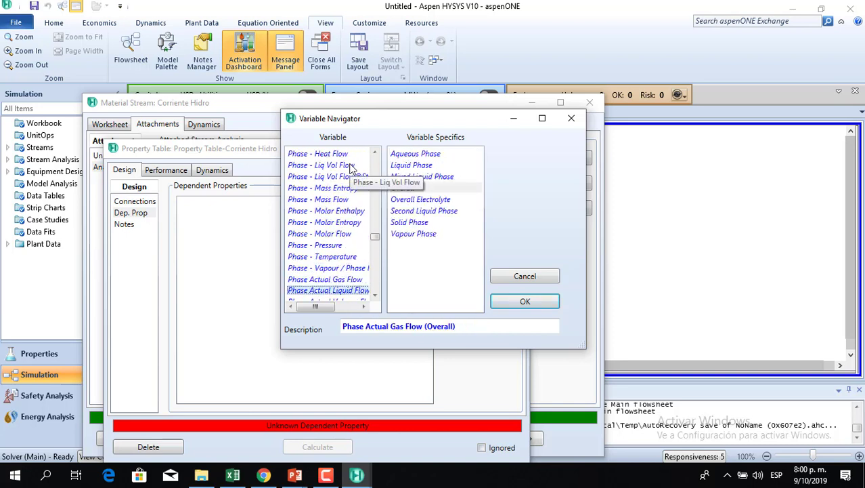
{"action": "key", "text": "Down"}
{"action": "key", "text": "Down"}
{"action": "key", "text": "Down"}
{"action": "key", "text": "Down"}
{"action": "key", "text": "Down"}
{"action": "key", "text": "Down"}
{"action": "key", "text": "Down"}
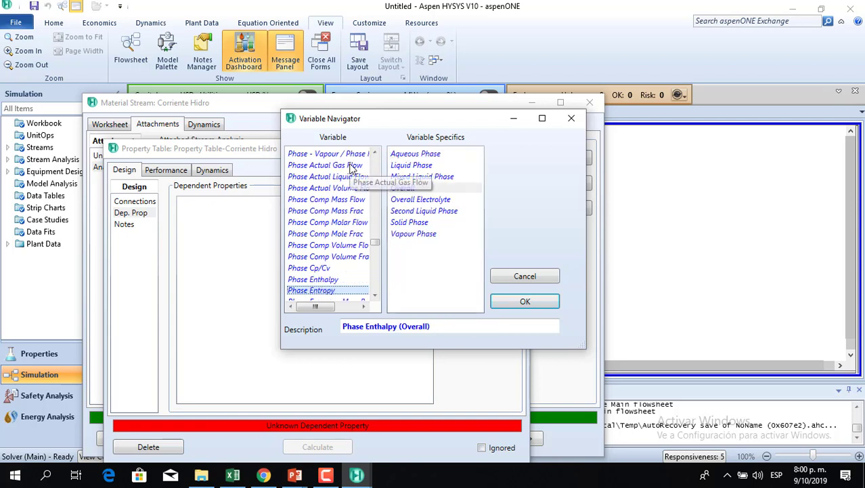
{"action": "key", "text": "Down"}
{"action": "key", "text": "Down"}
{"action": "key", "text": "Down"}
{"action": "key", "text": "Down"}
{"action": "key", "text": "Down"}
{"action": "key", "text": "Down"}
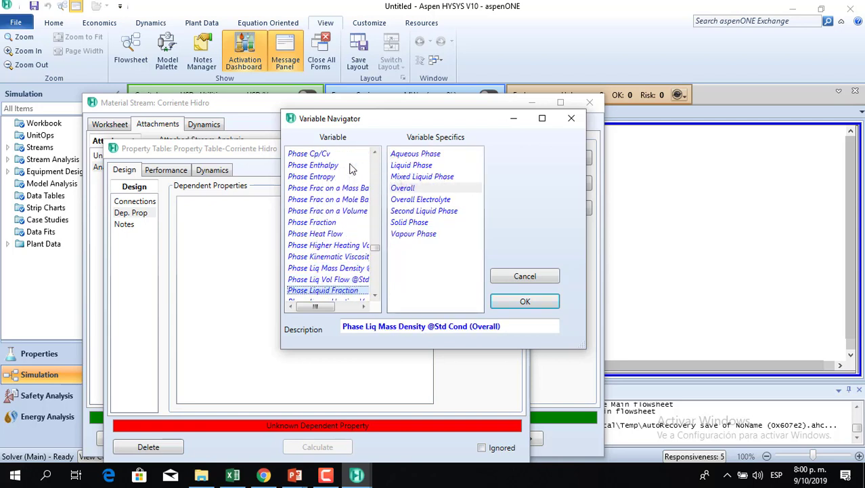
{"action": "key", "text": "Down"}
{"action": "key", "text": "Down"}
{"action": "key", "text": "Down"}
{"action": "key", "text": "Down"}
{"action": "key", "text": "Down"}
{"action": "key", "text": "Down"}
{"action": "key", "text": "Down"}
{"action": "key", "text": "Down"}
{"action": "key", "text": "Down"}
{"action": "key", "text": "Down"}
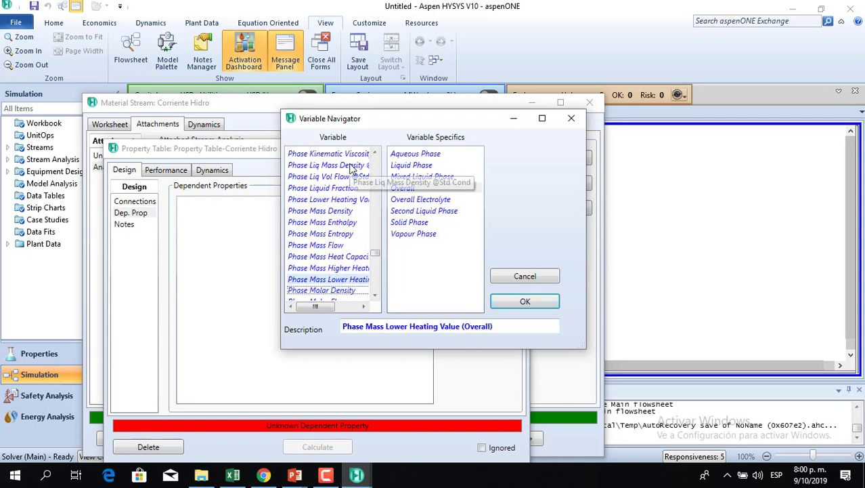
{"action": "key", "text": "Down"}
{"action": "key", "text": "Down"}
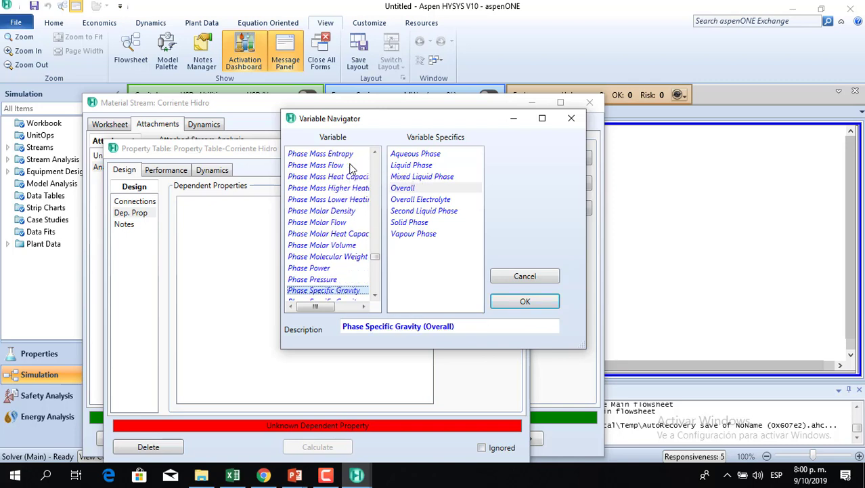
{"action": "key", "text": "Down"}
{"action": "key", "text": "Down"}
{"action": "key", "text": "Down"}
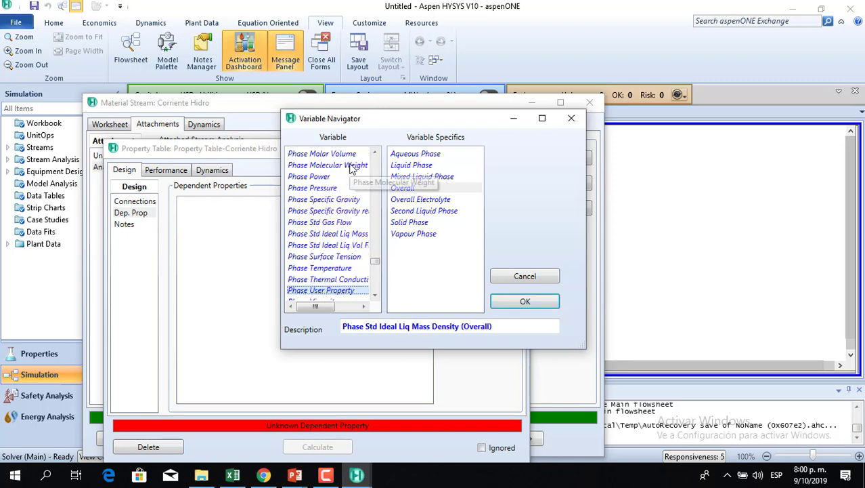
{"action": "key", "text": "Down"}
{"action": "key", "text": "Down"}
{"action": "key", "text": "Down"}
{"action": "key", "text": "Down"}
{"action": "key", "text": "Down"}
{"action": "key", "text": "Down"}
{"action": "key", "text": "Down"}
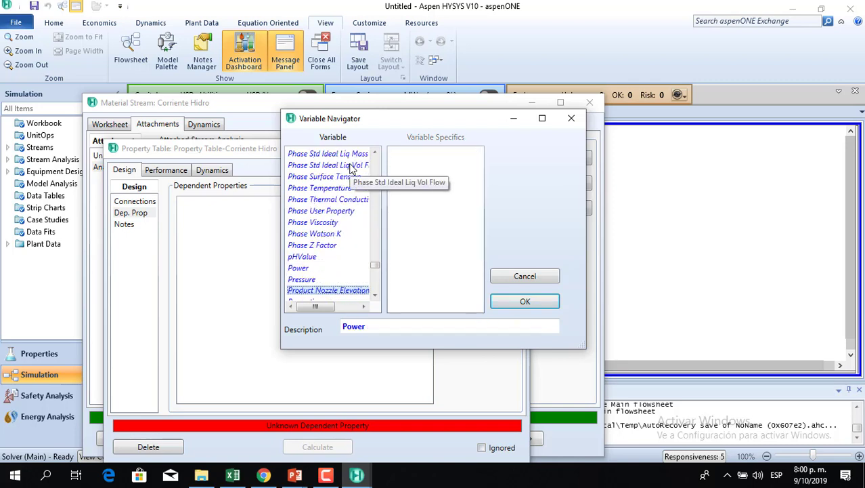
- Look through the rest of the variable list, from the phase properties to Z Factor, for a dependent property
{"action": "key", "text": "Down"}
{"action": "key", "text": "Down"}
{"action": "key", "text": "Down"}
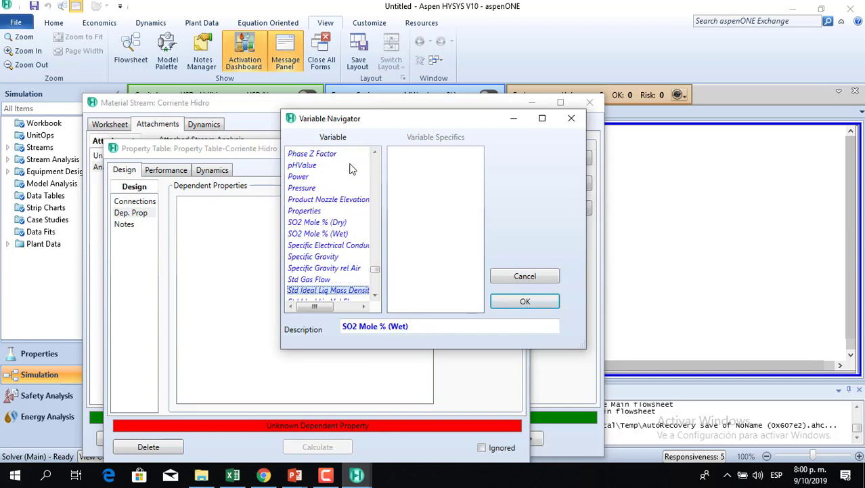
{"action": "key", "text": "Down"}
{"action": "key", "text": "Down"}
{"action": "key", "text": "Down"}
{"action": "key", "text": "Down"}
{"action": "key", "text": "Down"}
{"action": "key", "text": "Down"}
{"action": "key", "text": "Down"}
{"action": "key", "text": "Down"}
{"action": "key", "text": "Down"}
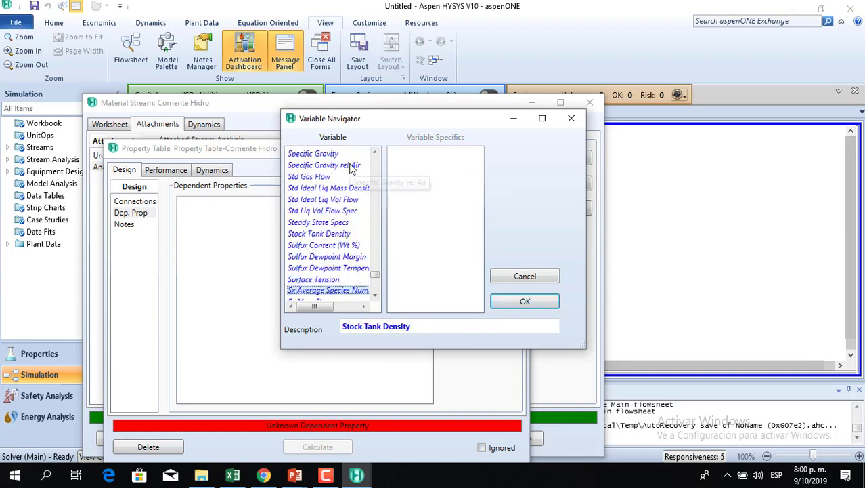
{"action": "key", "text": "Down"}
{"action": "key", "text": "Down"}
{"action": "key", "text": "Down"}
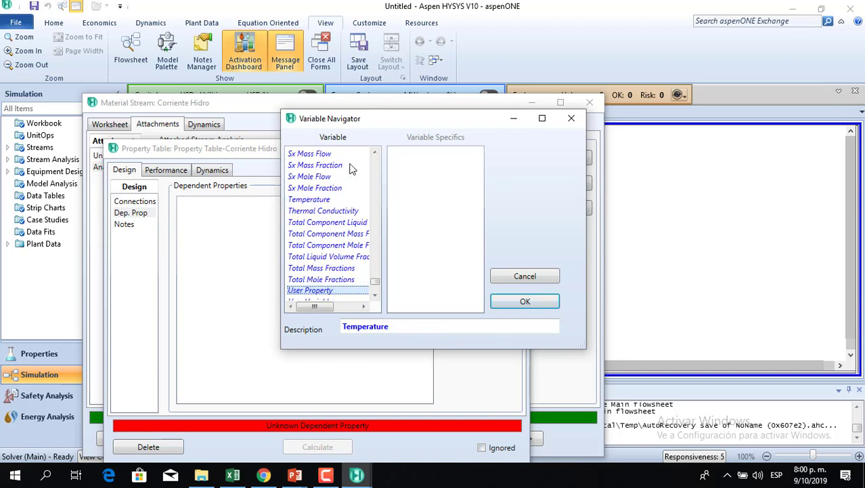
{"action": "key", "text": "Down"}
{"action": "key", "text": "Down"}
{"action": "key", "text": "Up"}
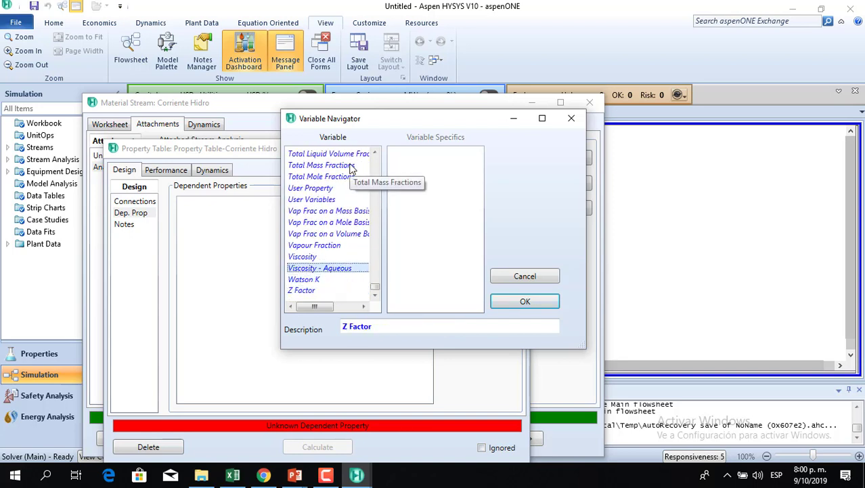
{"action": "key", "text": "Up"}
{"action": "key", "text": "Up"}
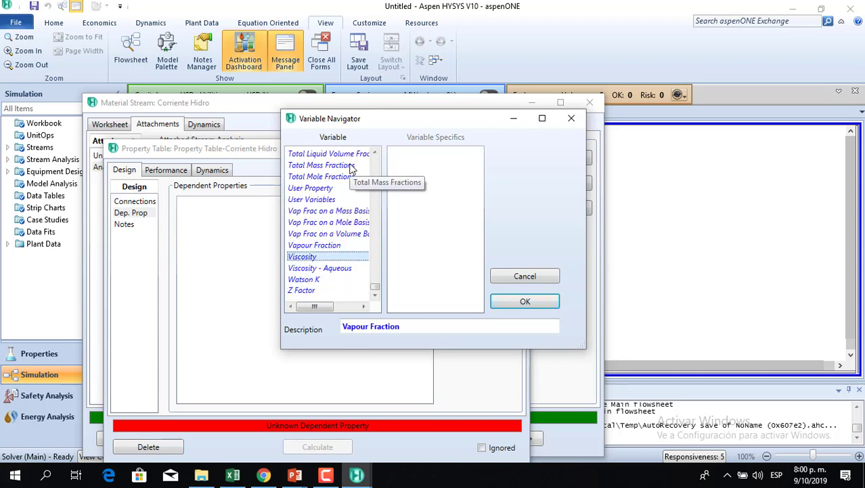
{"action": "key", "text": "Up"}
{"action": "key", "text": "Up"}
{"action": "key", "text": "Up"}
{"action": "key", "text": "Up"}
{"action": "key", "text": "Up"}
{"action": "key", "text": "Up"}
{"action": "key", "text": "Up"}
{"action": "key", "text": "Up"}
{"action": "key", "text": "Up"}
{"action": "key", "text": "Up"}
{"action": "key", "text": "Up"}
{"action": "key", "text": "Up"}
{"action": "key", "text": "Up"}
{"action": "key", "text": "Up"}
{"action": "key", "text": "Up"}
{"action": "key", "text": "Up"}
{"action": "key", "text": "Up"}
{"action": "key", "text": "Up"}
{"action": "key", "text": "Up"}
{"action": "key", "text": "Up"}
{"action": "key", "text": "Up"}
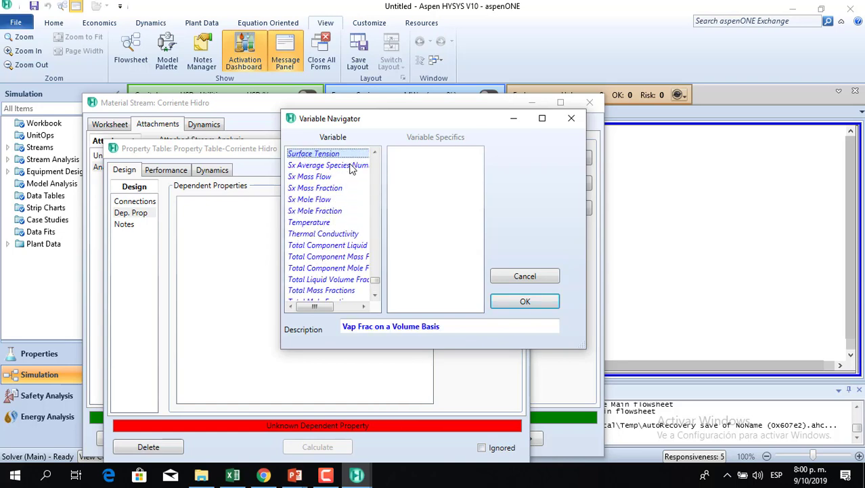
{"action": "key", "text": "Up"}
{"action": "key", "text": "Up"}
{"action": "key", "text": "Up"}
{"action": "key", "text": "Up"}
{"action": "key", "text": "Up"}
{"action": "key", "text": "Up"}
{"action": "key", "text": "Down"}
{"action": "key", "text": "Down"}
{"action": "key", "text": "Down"}
{"action": "key", "text": "Down"}
{"action": "key", "text": "Down"}
{"action": "key", "text": "Down"}
{"action": "key", "text": "Down"}
{"action": "key", "text": "Down"}
{"action": "key", "text": "Down"}
{"action": "key", "text": "Down"}
{"action": "key", "text": "Down"}
{"action": "key", "text": "Down"}
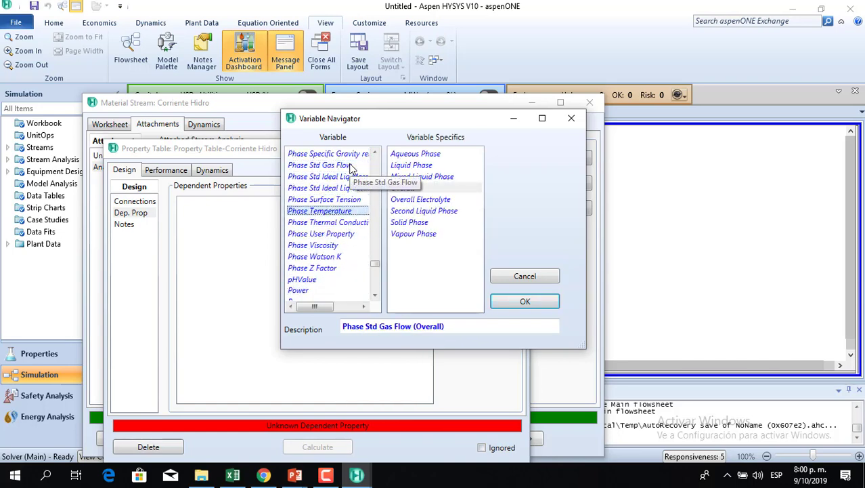
{"action": "key", "text": "Down"}
{"action": "key", "text": "Down"}
{"action": "key", "text": "Down"}
{"action": "key", "text": "Down"}
{"action": "key", "text": "Down"}
{"action": "key", "text": "Down"}
{"action": "key", "text": "Down"}
{"action": "key", "text": "Down"}
{"action": "key", "text": "Down"}
{"action": "key", "text": "Down"}
{"action": "key", "text": "Down"}
{"action": "key", "text": "Down"}
{"action": "key", "text": "Down"}
{"action": "key", "text": "Down"}
{"action": "key", "text": "Down"}
{"action": "key", "text": "Down"}
{"action": "key", "text": "Down"}
{"action": "key", "text": "Down"}
{"action": "key", "text": "Down"}
{"action": "key", "text": "Down"}
{"action": "key", "text": "Down"}
{"action": "key", "text": "Down"}
{"action": "key", "text": "Down"}
{"action": "key", "text": "Down"}
{"action": "key", "text": "Down"}
{"action": "key", "text": "Down"}
{"action": "key", "text": "Down"}
{"action": "key", "text": "Down"}
{"action": "key", "text": "Down"}
{"action": "key", "text": "Down"}
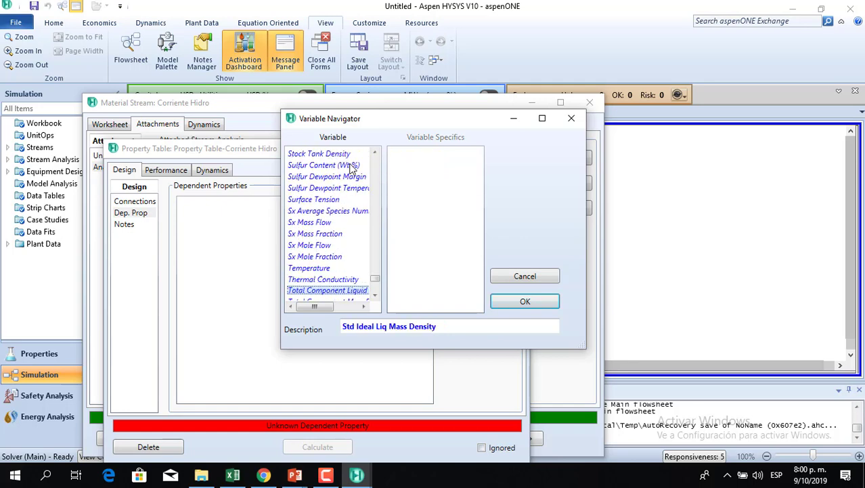
{"action": "key", "text": "Down"}
{"action": "key", "text": "Down"}
{"action": "key", "text": "Down"}
{"action": "key", "text": "Down"}
{"action": "key", "text": "Down"}
{"action": "key", "text": "Down"}
{"action": "key", "text": "Down"}
{"action": "key", "text": "Down"}
{"action": "key", "text": "Down"}
{"action": "key", "text": "Down"}
{"action": "key", "text": "Down"}
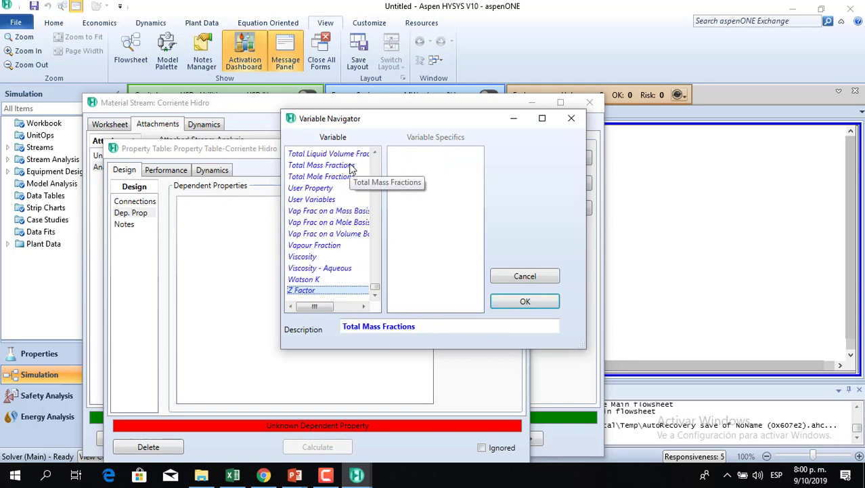
- Add Viscosity as the dependent property of the Corriente Hidro property table
{"action": "key", "text": "Up"}
{"action": "key", "text": "Up"}
{"action": "key", "text": "Up"}
{"action": "key", "text": "Up"}
{"action": "key", "text": "Up"}
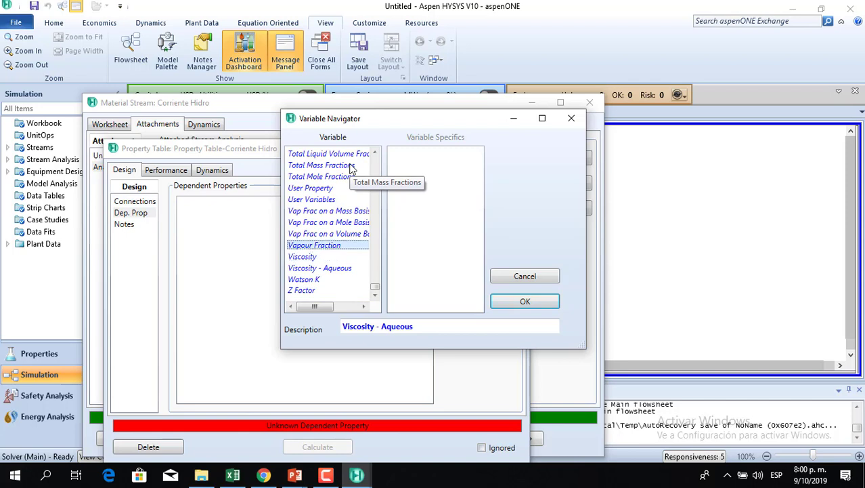
{"action": "key", "text": "Down"}
{"action": "key", "text": "Down"}
{"action": "key", "text": "Down"}
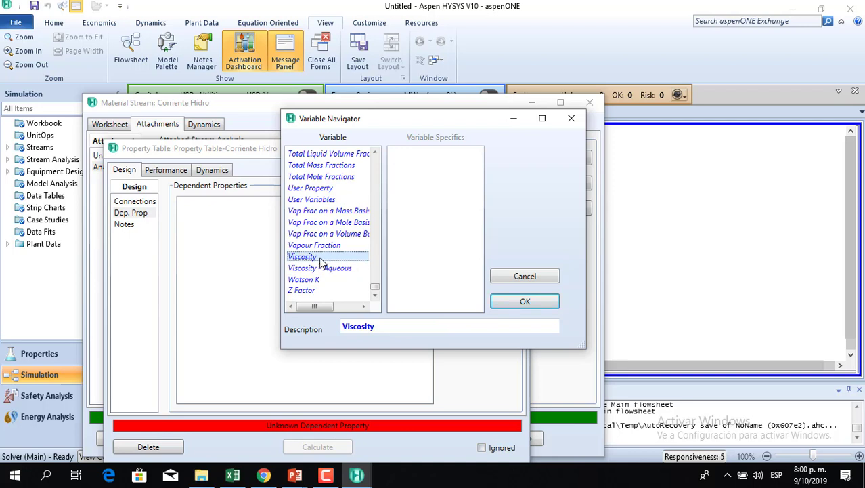
{"action": "left_click", "coordinate": [535, 309]}
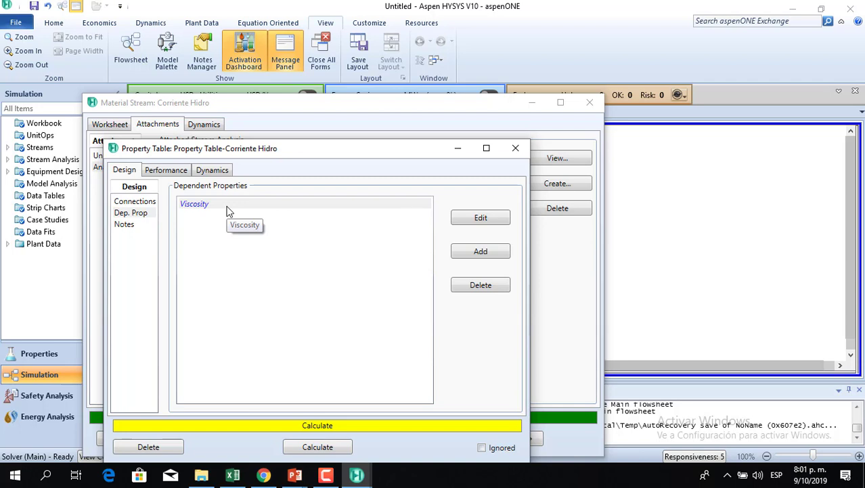
- Calculate the property table and show its tabulated performance results in a maximized window
{"action": "left_click", "coordinate": [316, 447]}
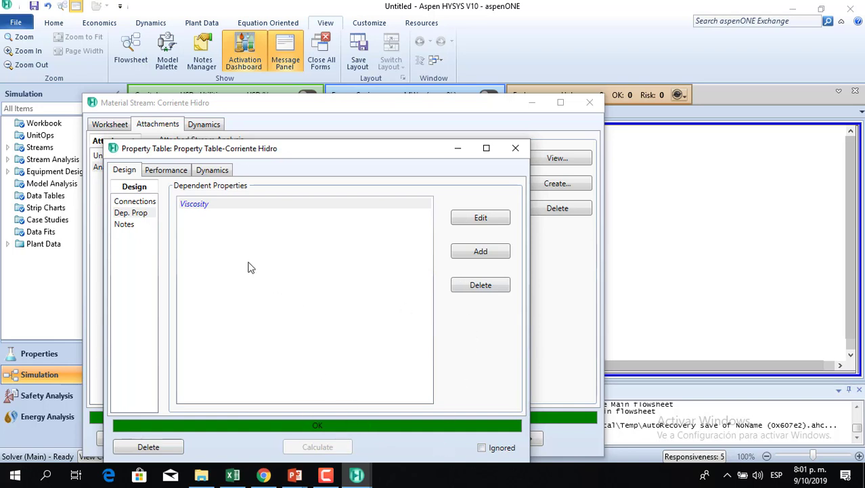
{"action": "left_click", "coordinate": [174, 174]}
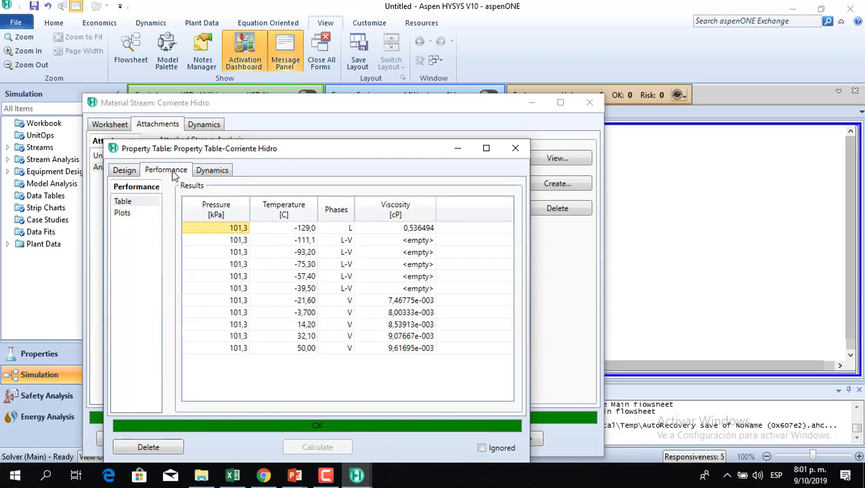
{"action": "left_click", "coordinate": [486, 149]}
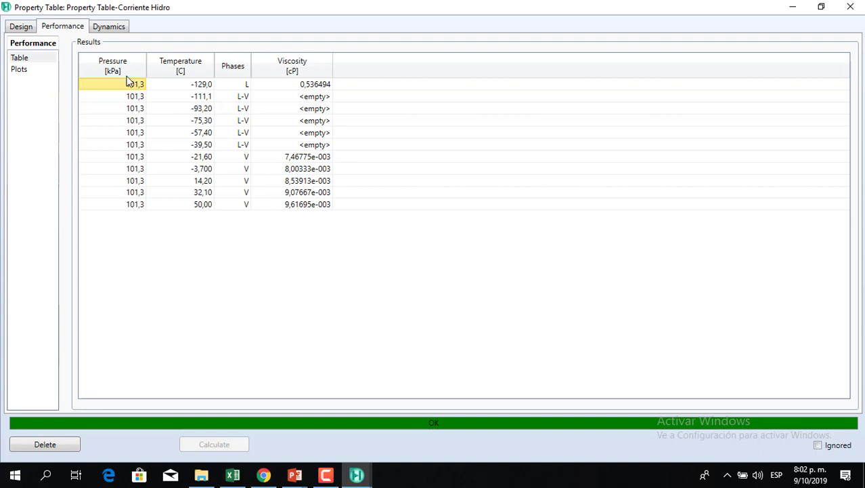
- Plot viscosity against temperature from the property table, examine the curve at full size, and close the plot
{"action": "left_click", "coordinate": [18, 71]}
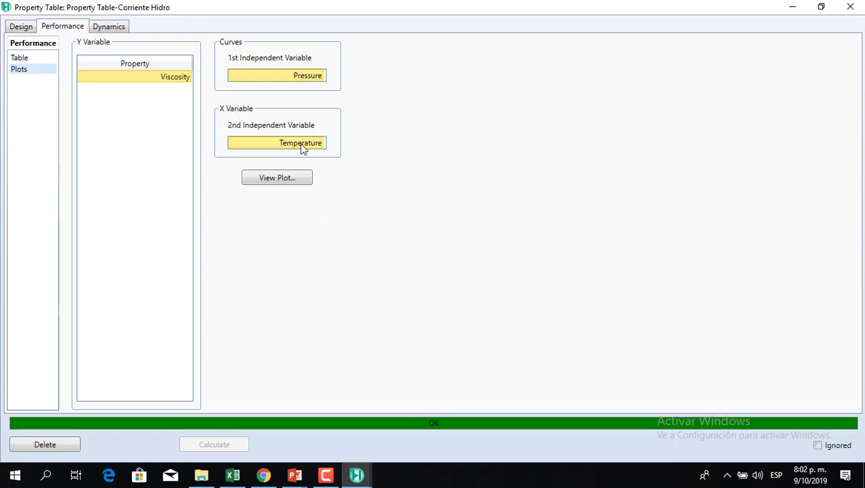
{"action": "left_click", "coordinate": [293, 179]}
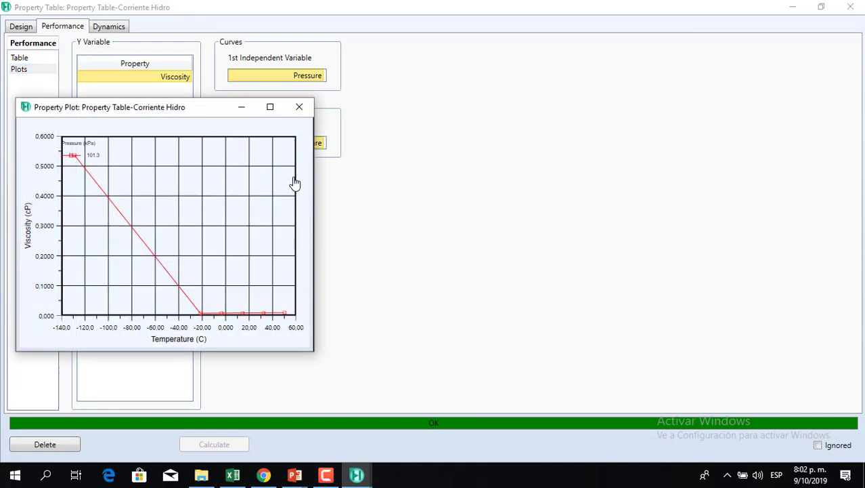
{"action": "left_click", "coordinate": [270, 108]}
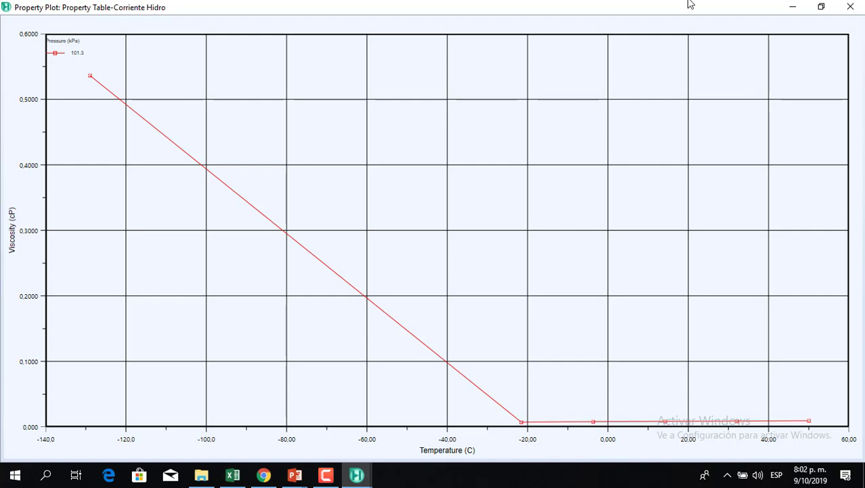
{"action": "left_click", "coordinate": [852, 7]}
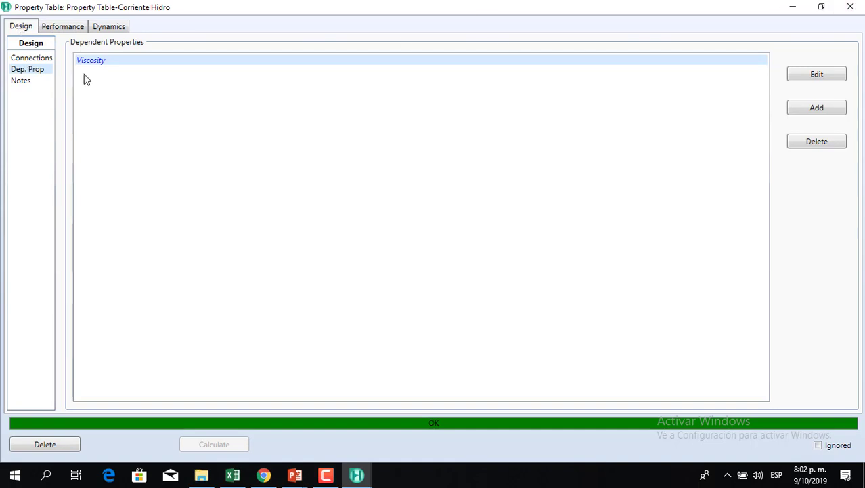
- Review the property table's independent variable settings and the options for Variable 1, and close the table and the stream window
{"action": "left_click", "coordinate": [38, 60]}
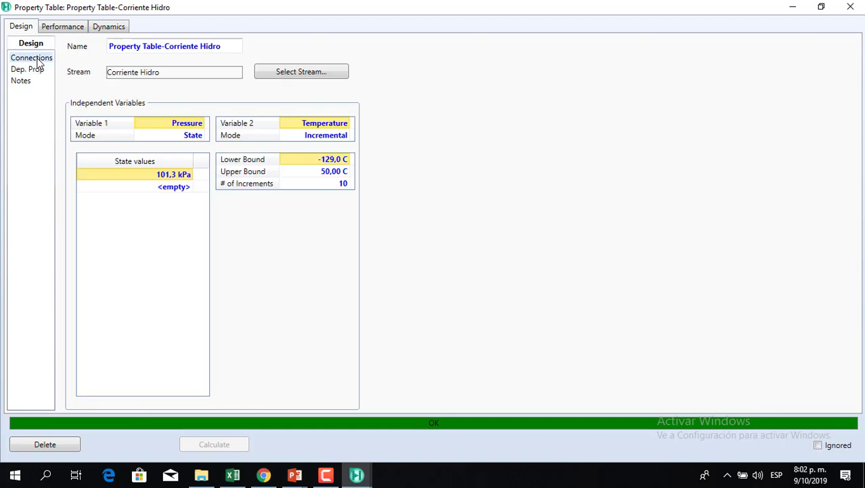
{"action": "left_click", "coordinate": [202, 124]}
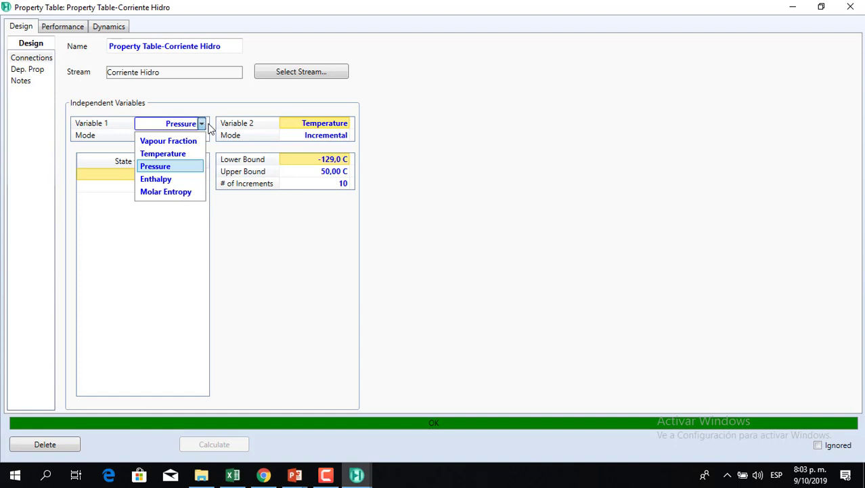
{"action": "left_click", "coordinate": [494, 157]}
{"action": "left_click", "coordinate": [224, 160]}
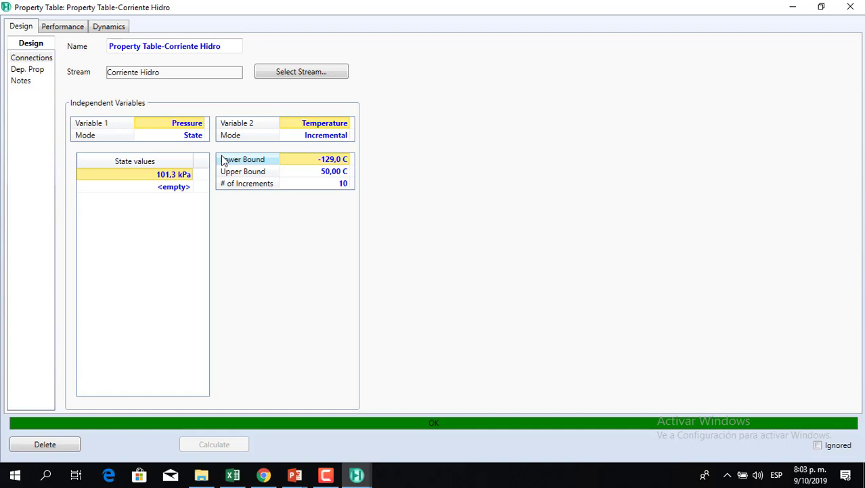
{"action": "left_click", "coordinate": [862, 1]}
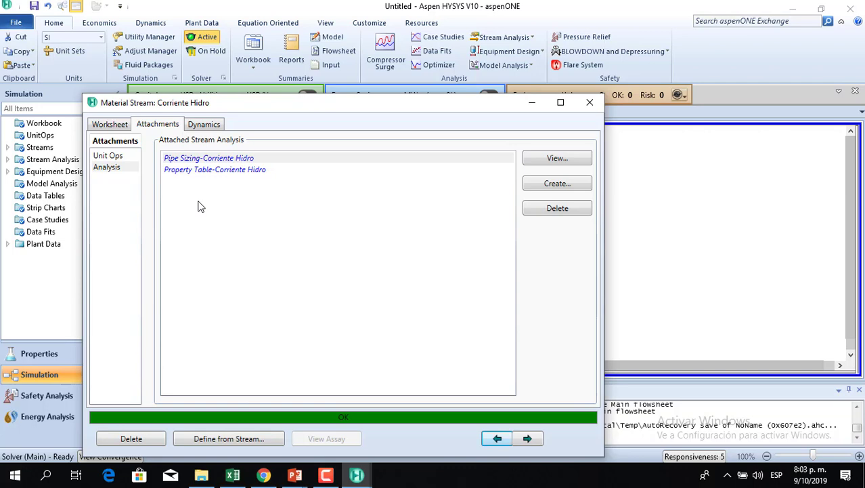
{"action": "left_click", "coordinate": [112, 125]}
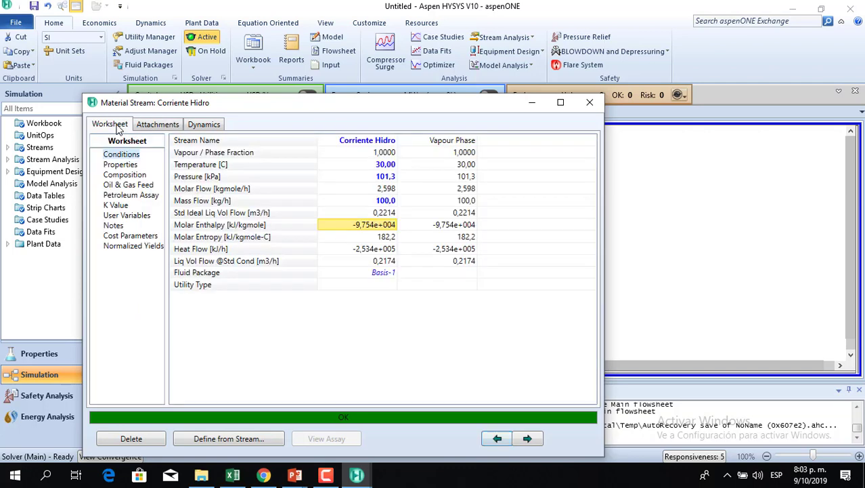
{"action": "left_click", "coordinate": [588, 105]}
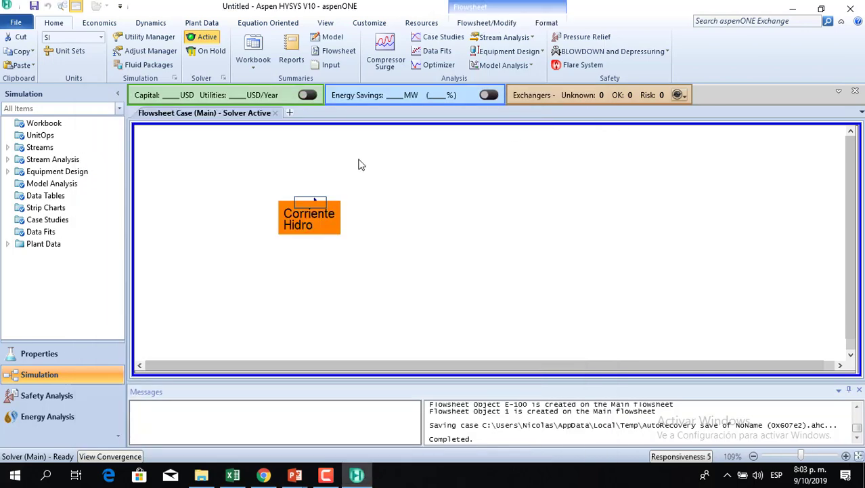
- Reopen the Corriente Hidro stream and review the results and sizing inputs of its attached pipe sizing analysis
{"action": "double_click", "coordinate": [321, 204]}
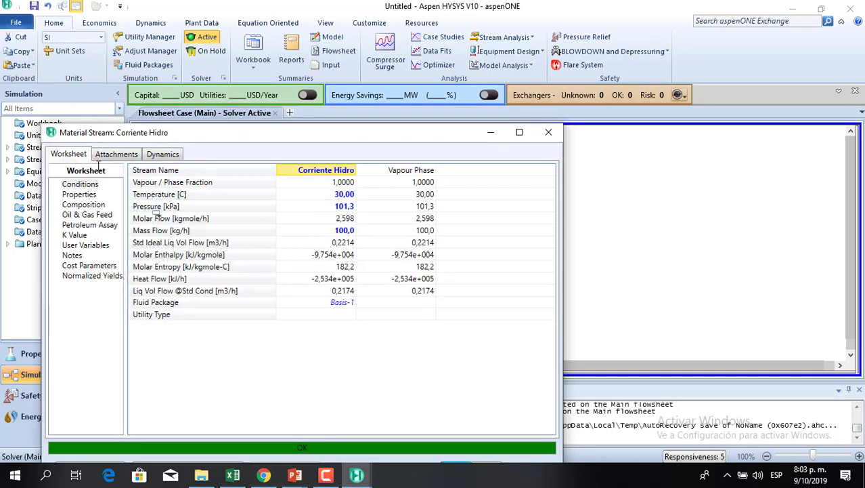
{"action": "left_click", "coordinate": [115, 157]}
{"action": "left_click", "coordinate": [66, 197]}
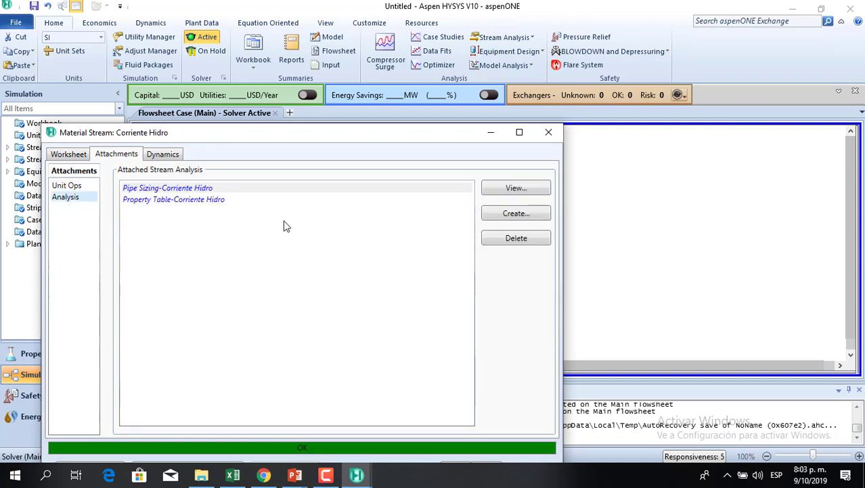
{"action": "left_click", "coordinate": [532, 195]}
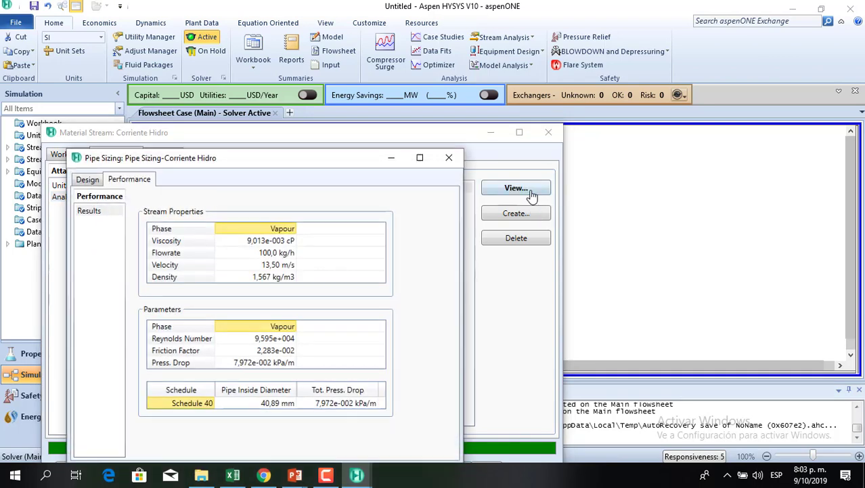
{"action": "left_click", "coordinate": [89, 181]}
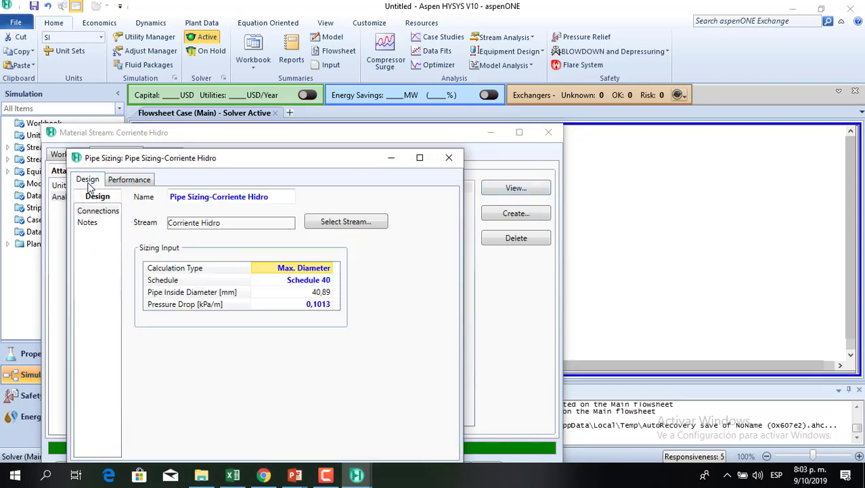
{"action": "left_click", "coordinate": [448, 158]}
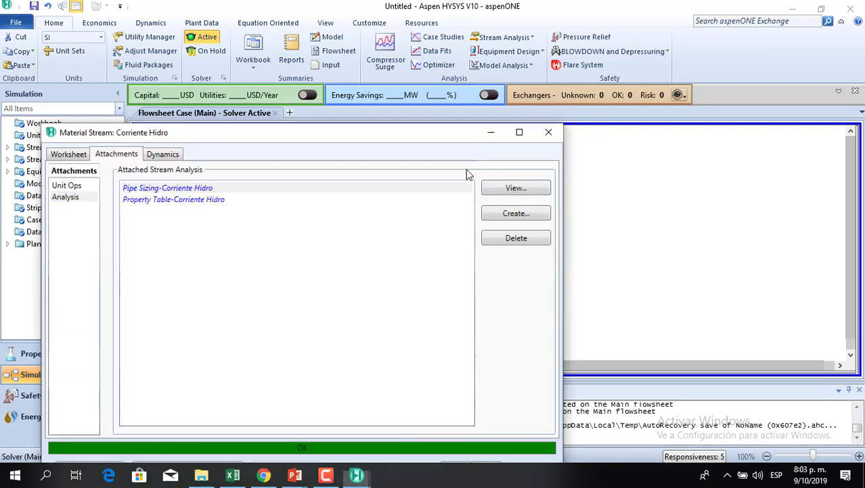
- Attach a User Property analysis to the Corriente Hidro stream and return to the flowsheet
{"action": "left_click", "coordinate": [525, 218]}
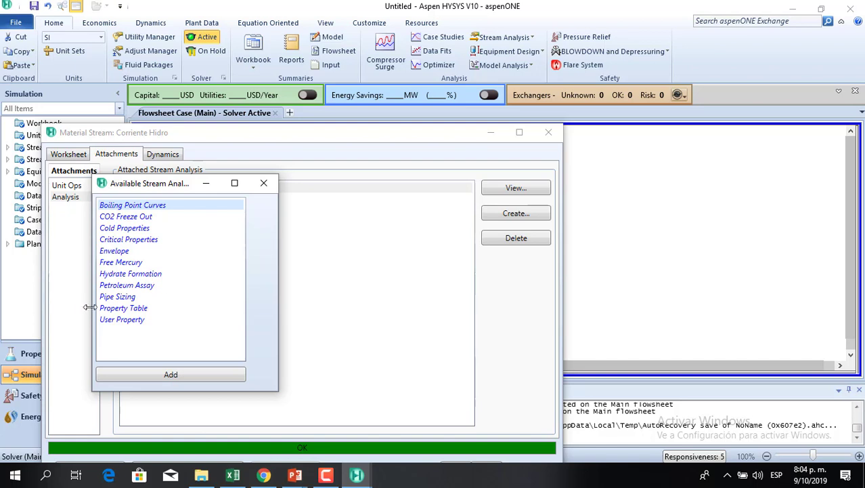
{"action": "double_click", "coordinate": [113, 321]}
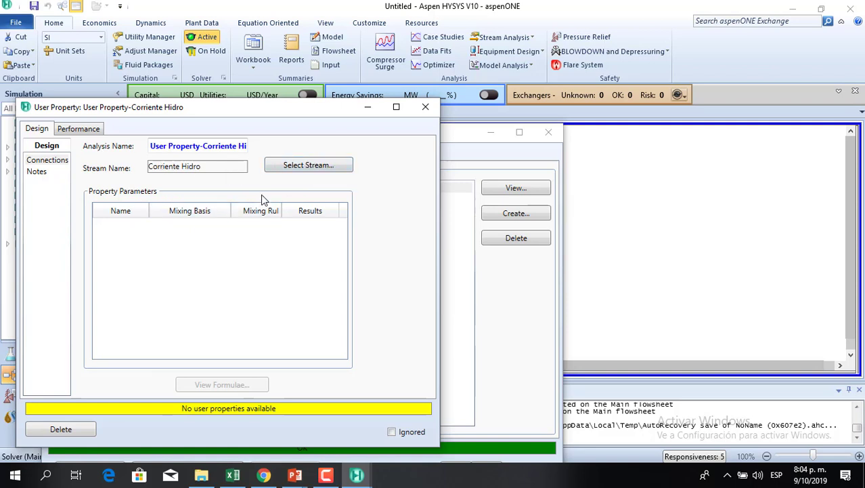
{"action": "left_click", "coordinate": [426, 110]}
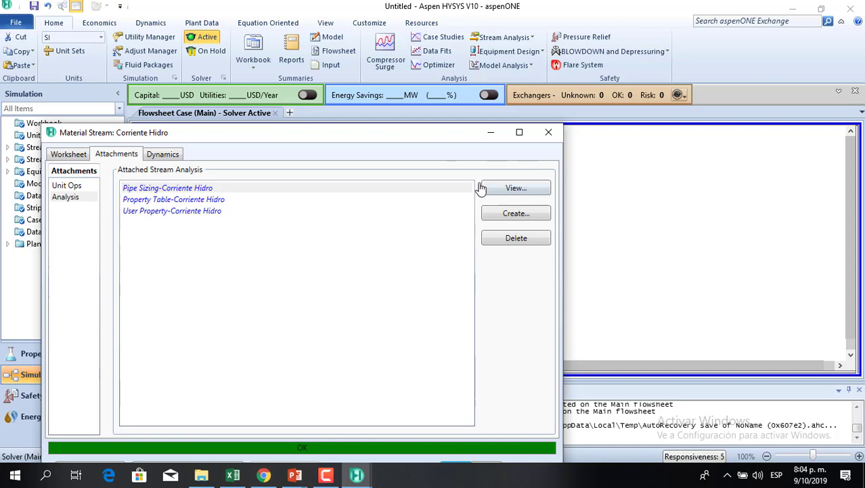
{"action": "left_click", "coordinate": [548, 133]}
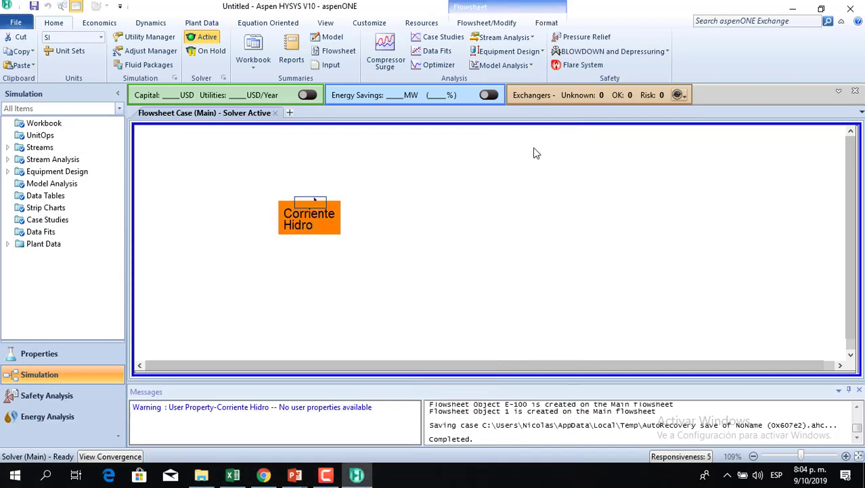
{"action": "left_click", "coordinate": [565, 251]}
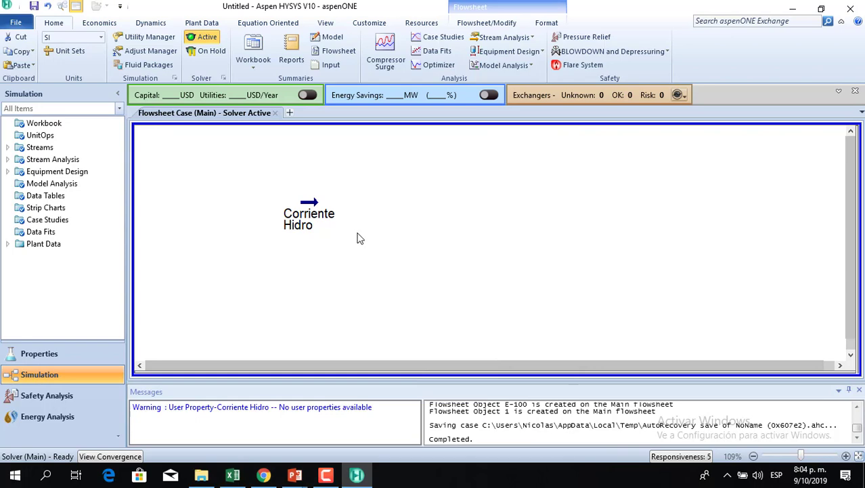
- Reopen the Corriente Hidro stream, review its attached pipe sizing design and performance results, and return to the flowsheet
{"action": "double_click", "coordinate": [311, 205]}
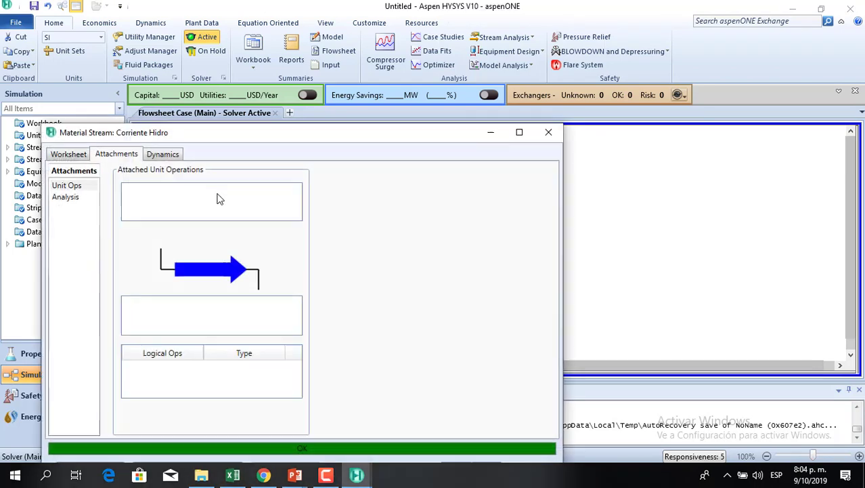
{"action": "left_click", "coordinate": [70, 197]}
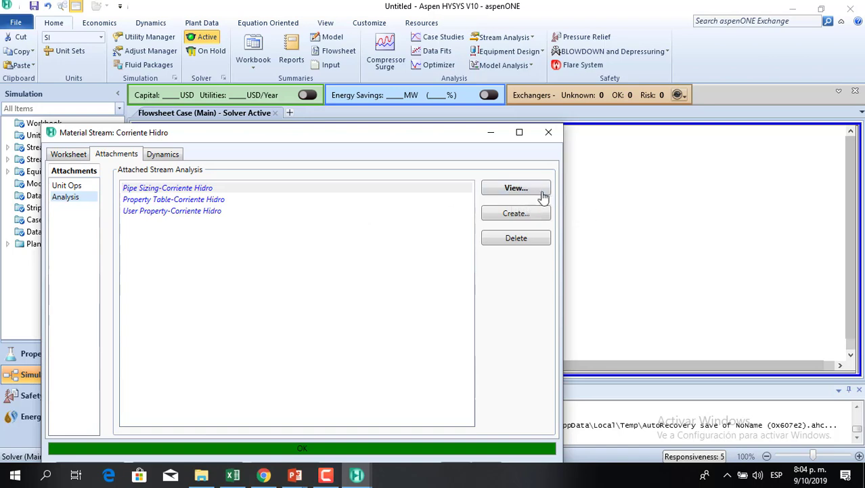
{"action": "left_click", "coordinate": [520, 188]}
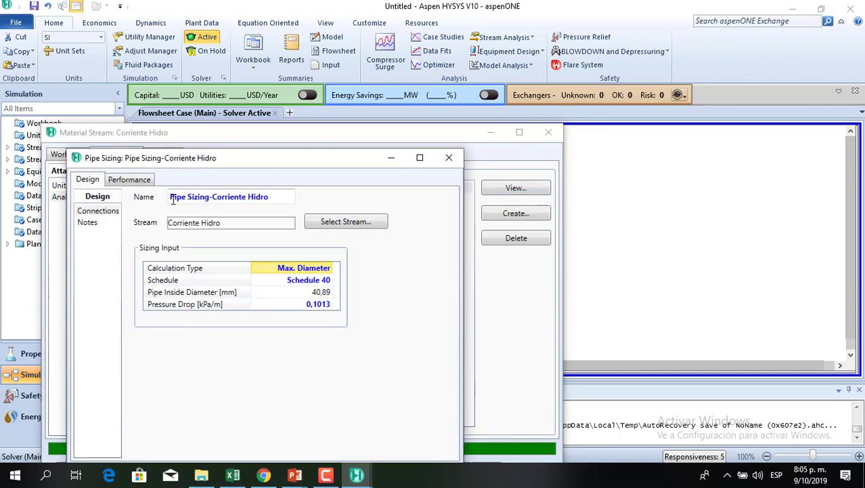
{"action": "left_click", "coordinate": [132, 180]}
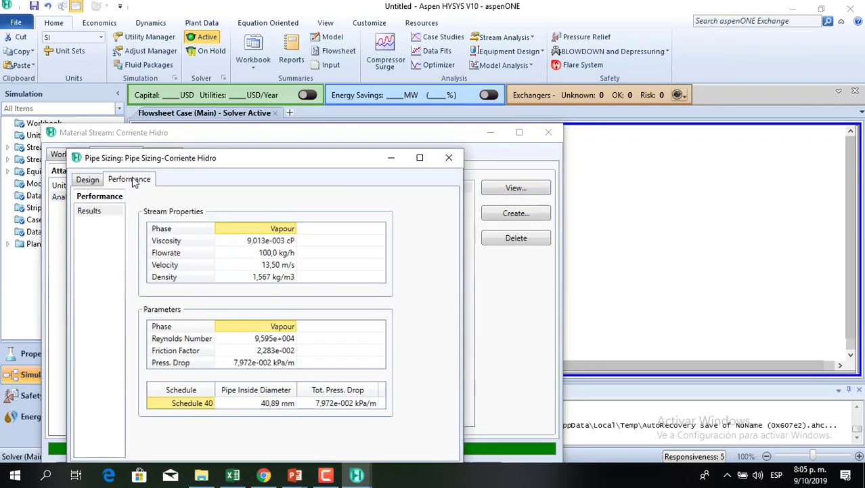
{"action": "left_click", "coordinate": [449, 158]}
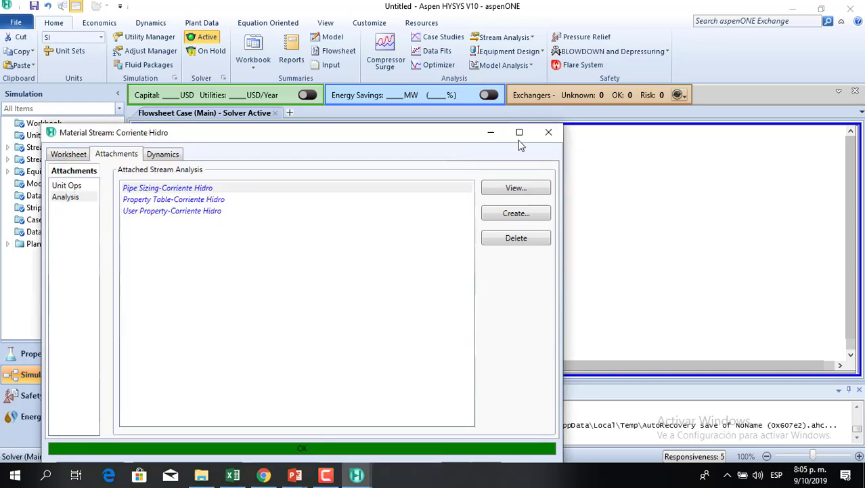
{"action": "left_click", "coordinate": [546, 132]}
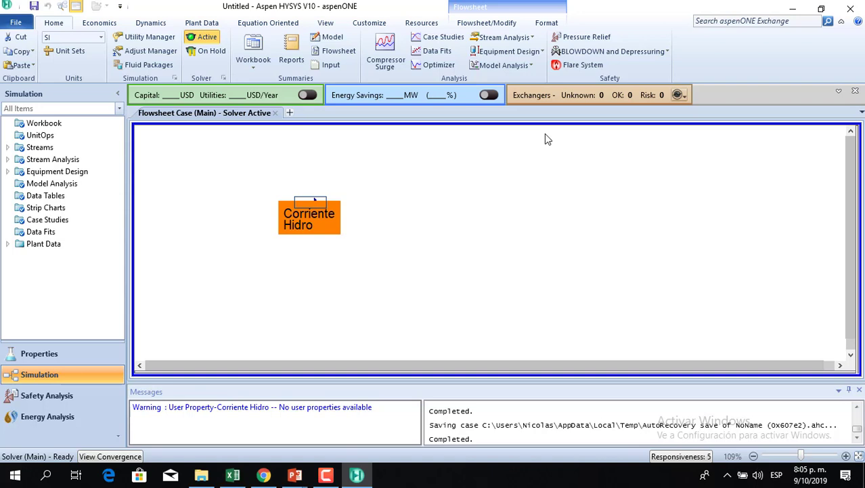
{"action": "left_click", "coordinate": [458, 249]}
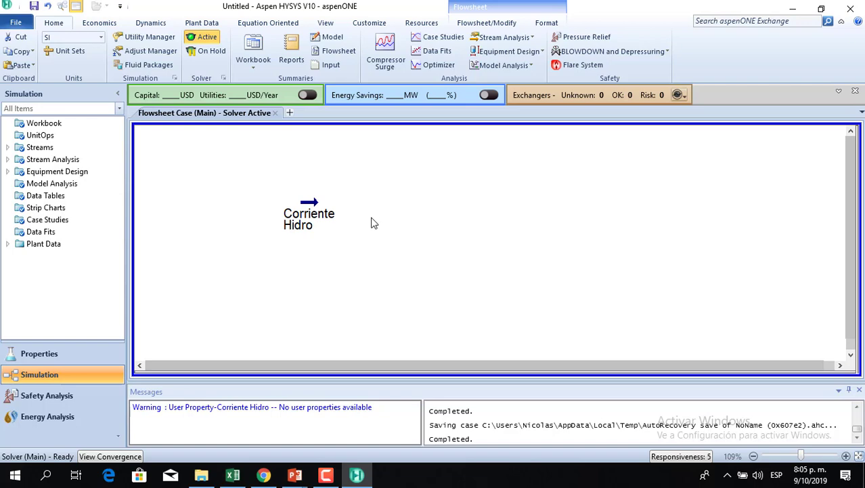
- Show the property table of the Corriente Hidro stream on the flowsheet and place it just below the stream label
{"action": "mouse_move", "coordinate": [324, 209]}
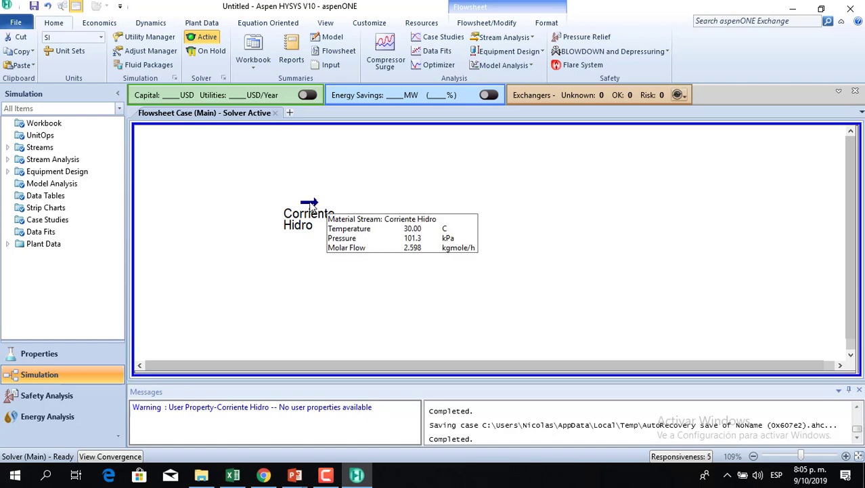
{"action": "right_click", "coordinate": [309, 203]}
{"action": "left_click", "coordinate": [501, 254]}
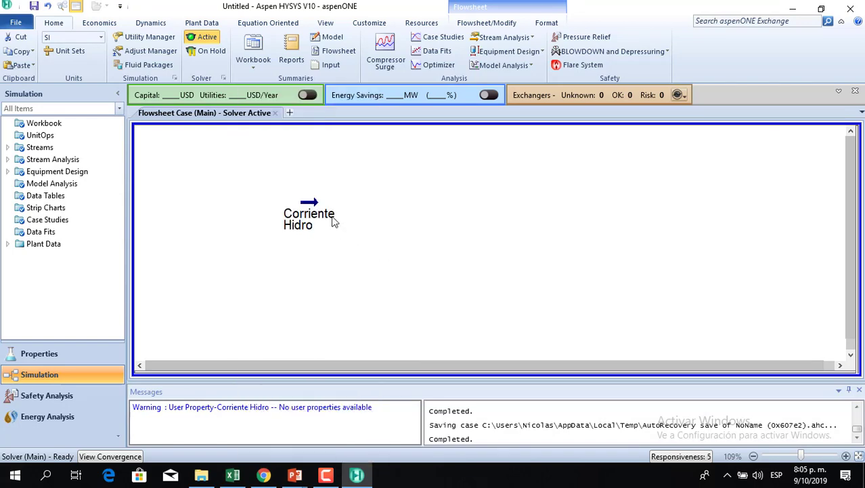
{"action": "mouse_move", "coordinate": [314, 205]}
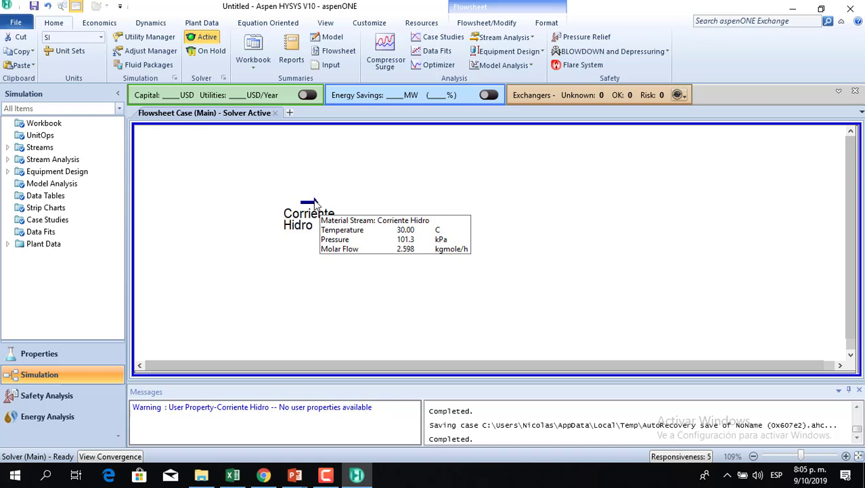
{"action": "right_click", "coordinate": [316, 204]}
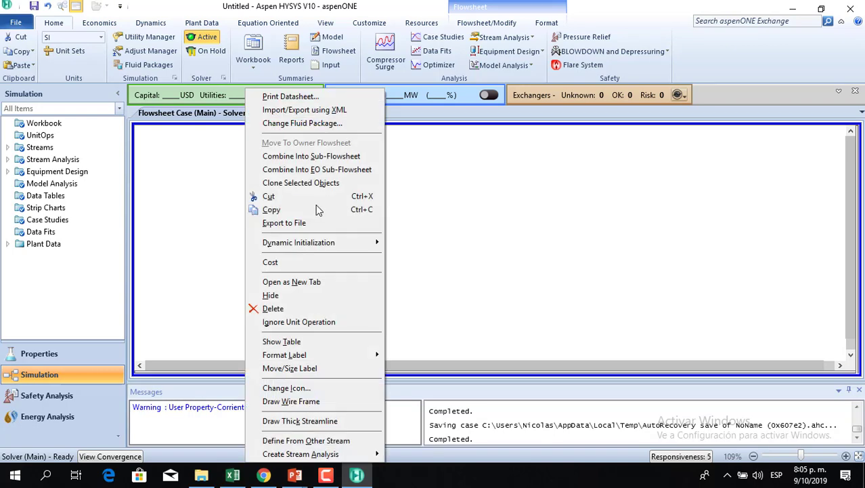
{"action": "left_click", "coordinate": [300, 343]}
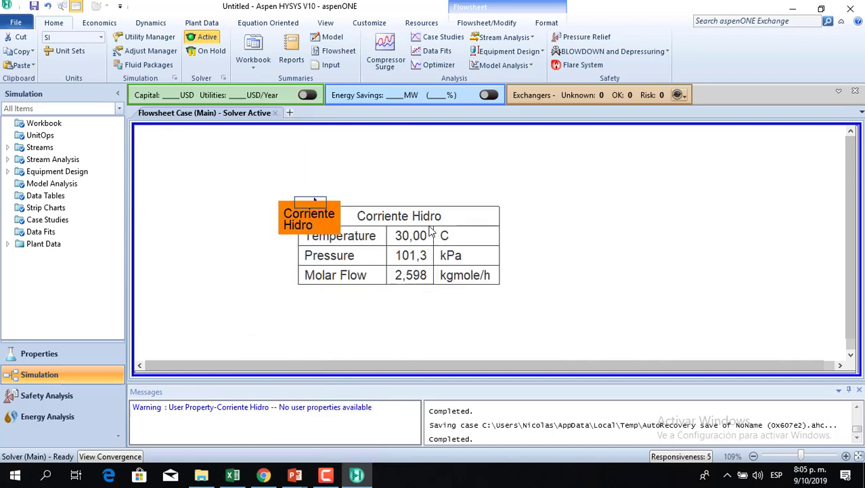
{"action": "left_click_drag", "start_coordinate": [429, 228], "coordinate": [325, 270]}
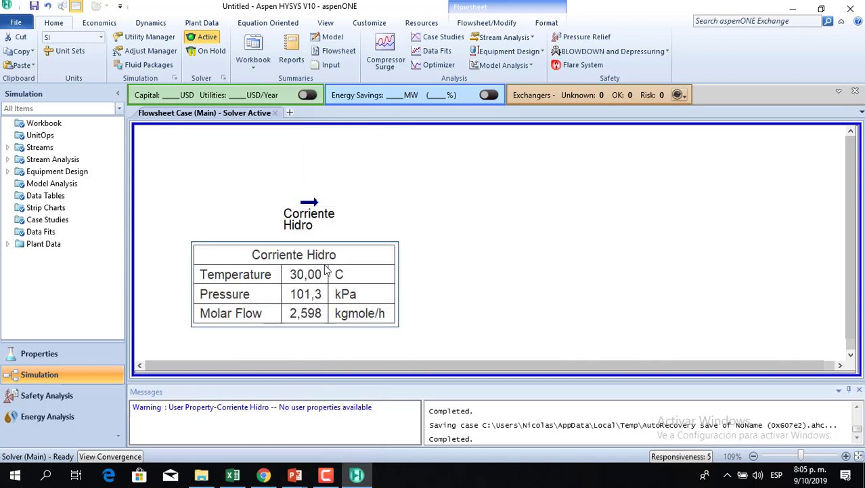
{"action": "left_click", "coordinate": [494, 262]}
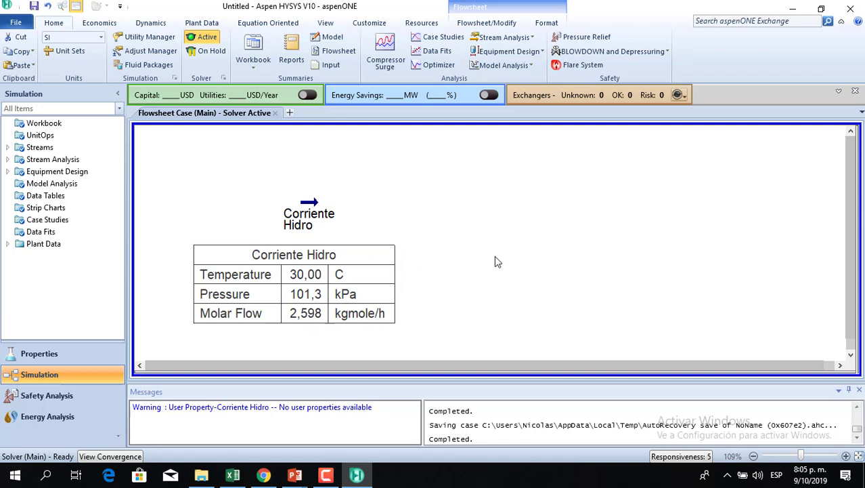
{"action": "right_click", "coordinate": [280, 309]}
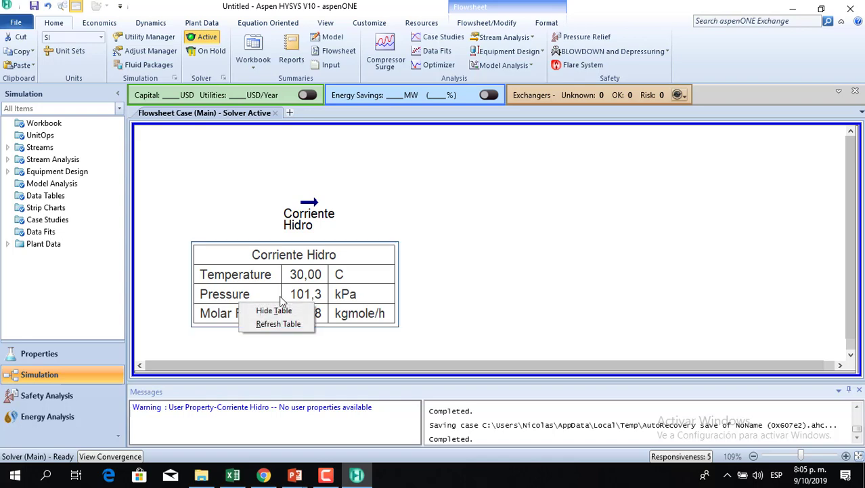
{"action": "left_click", "coordinate": [309, 208]}
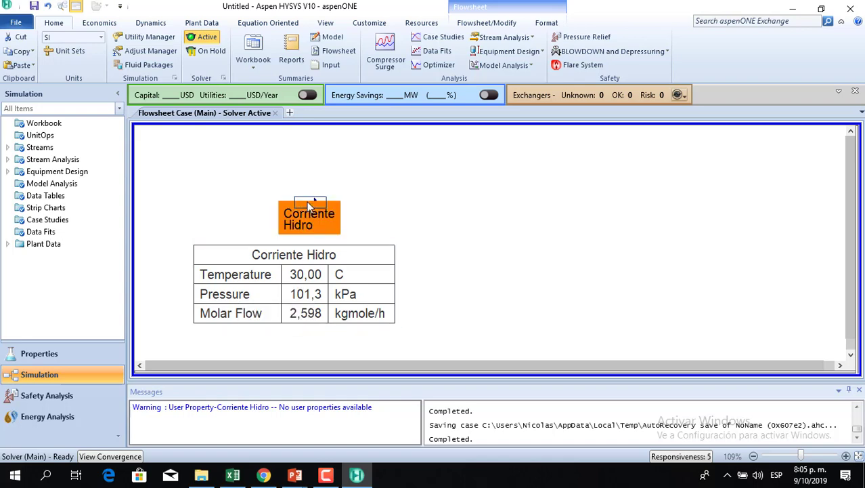
{"action": "right_click", "coordinate": [308, 206]}
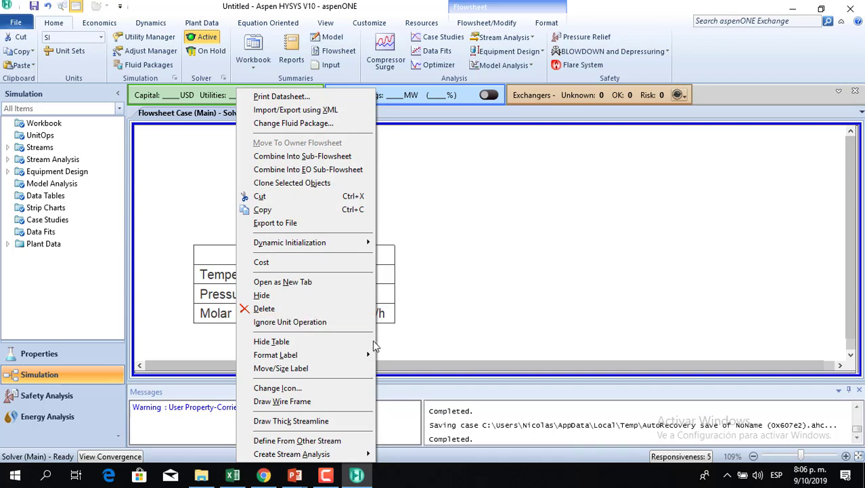
{"action": "mouse_move", "coordinate": [336, 457]}
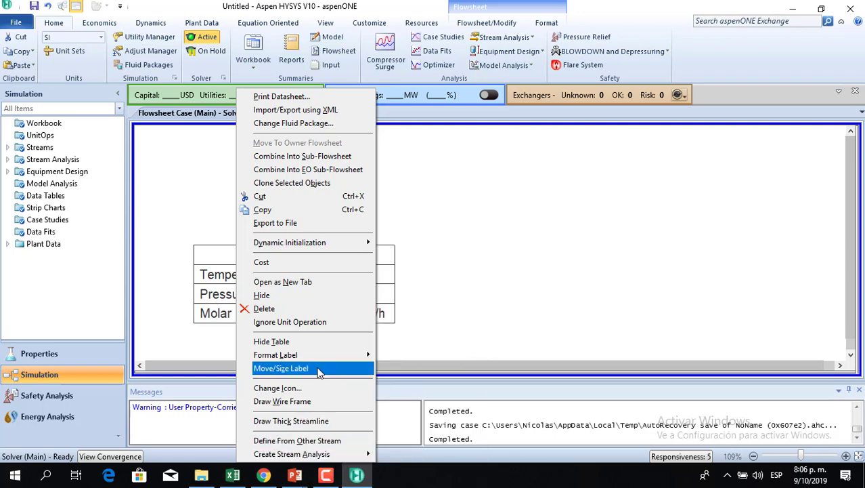
{"action": "mouse_move", "coordinate": [313, 363]}
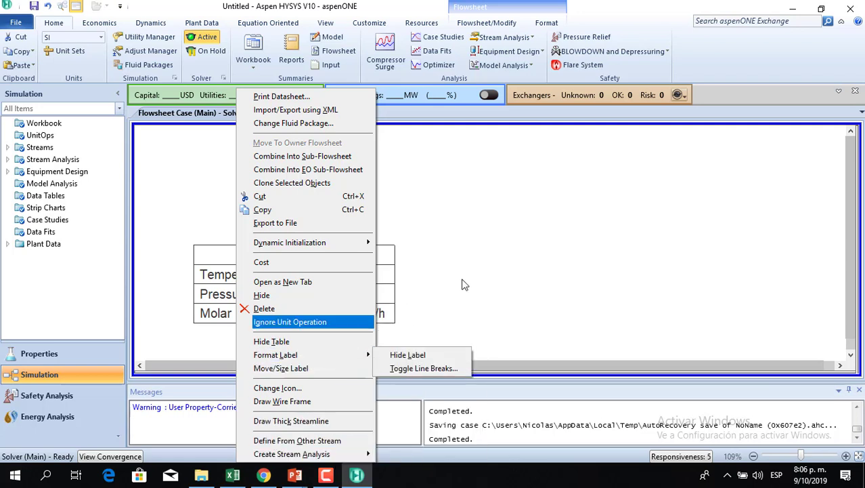
{"action": "left_click", "coordinate": [535, 242]}
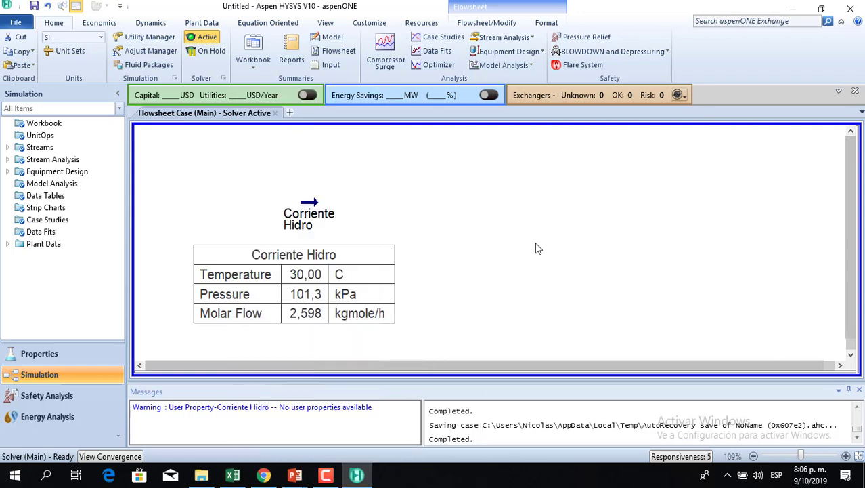
- Open the program options and review the default settings for simulation, reports, units of measure and equipment
{"action": "left_click", "coordinate": [17, 24]}
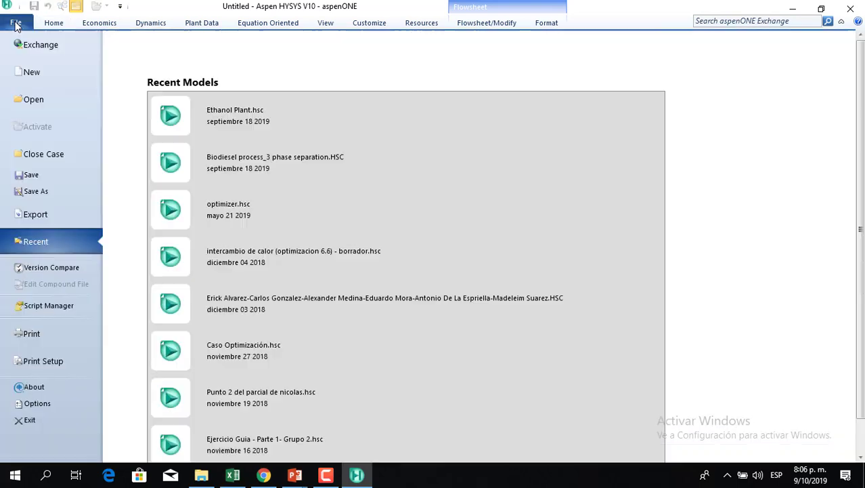
{"action": "left_click", "coordinate": [44, 400]}
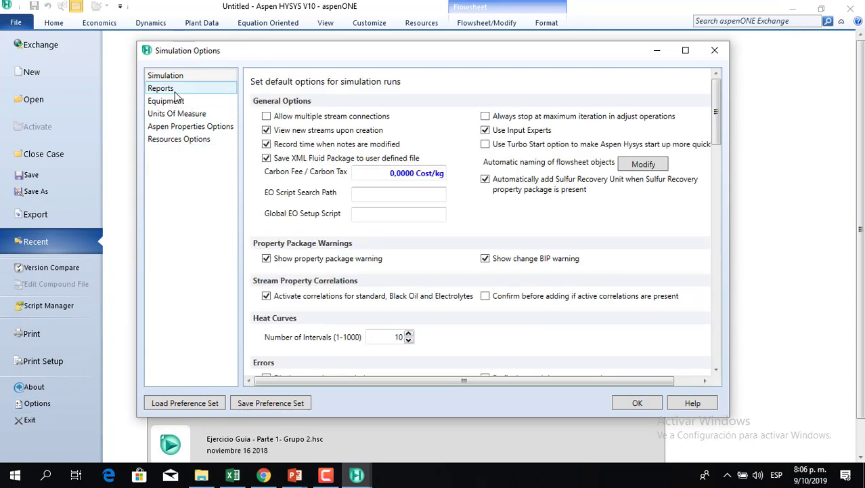
{"action": "left_click", "coordinate": [174, 90]}
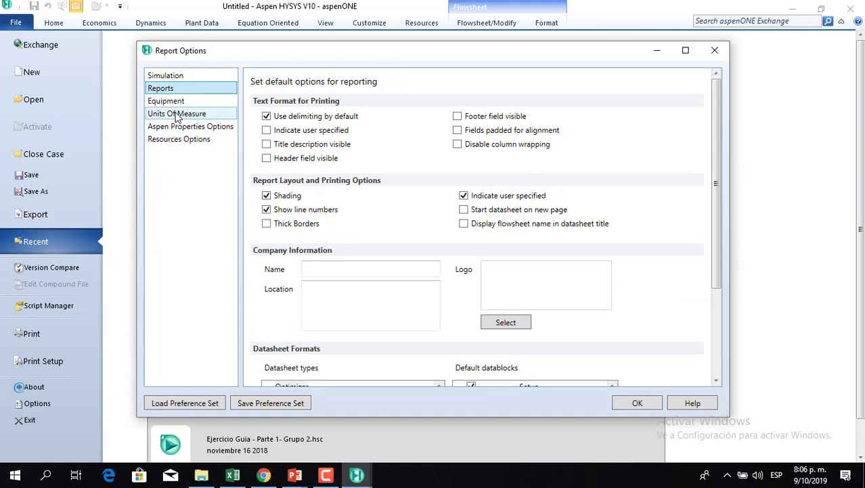
{"action": "left_click", "coordinate": [170, 77]}
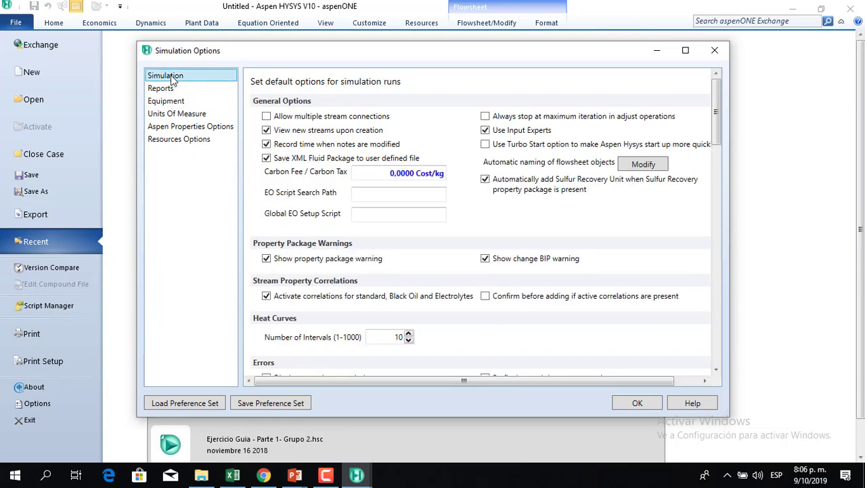
{"action": "left_click", "coordinate": [185, 114]}
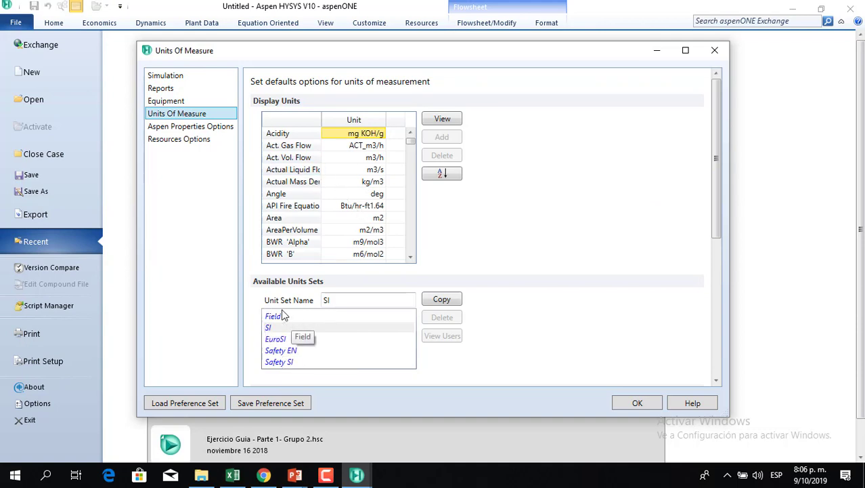
{"action": "left_click", "coordinate": [173, 102]}
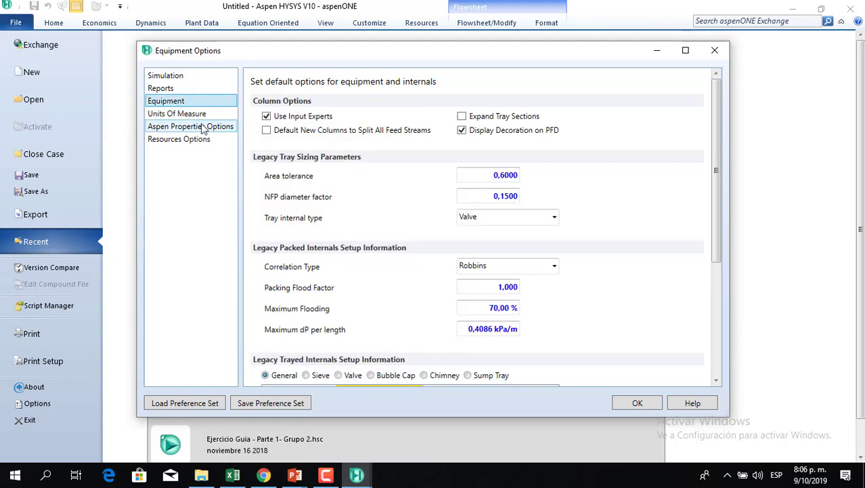
- Examine the default datablocks for the Material Stream datasheet in the report options, and close the options
{"action": "left_click", "coordinate": [160, 88]}
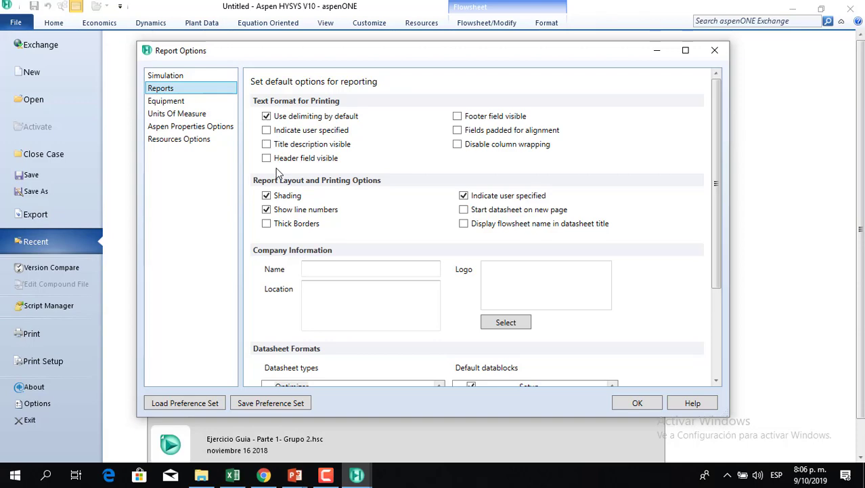
{"action": "left_click_drag", "start_coordinate": [718, 184], "coordinate": [704, 283]}
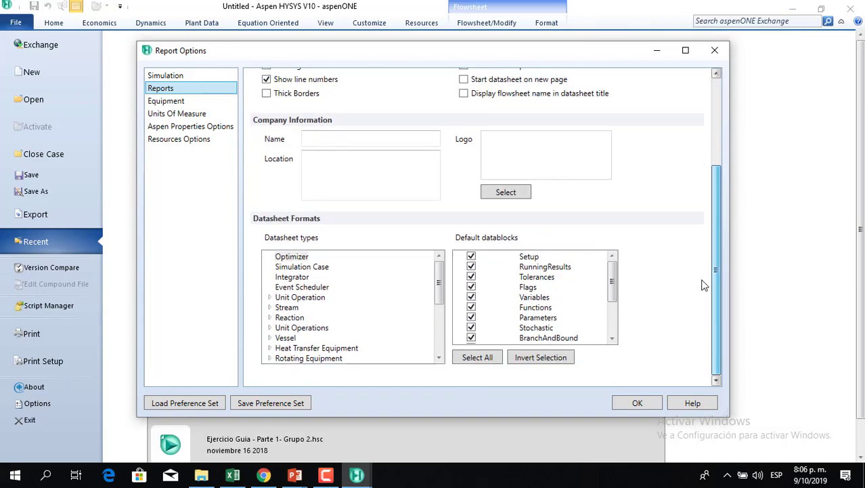
{"action": "left_click", "coordinate": [270, 309]}
{"action": "left_click", "coordinate": [308, 319]}
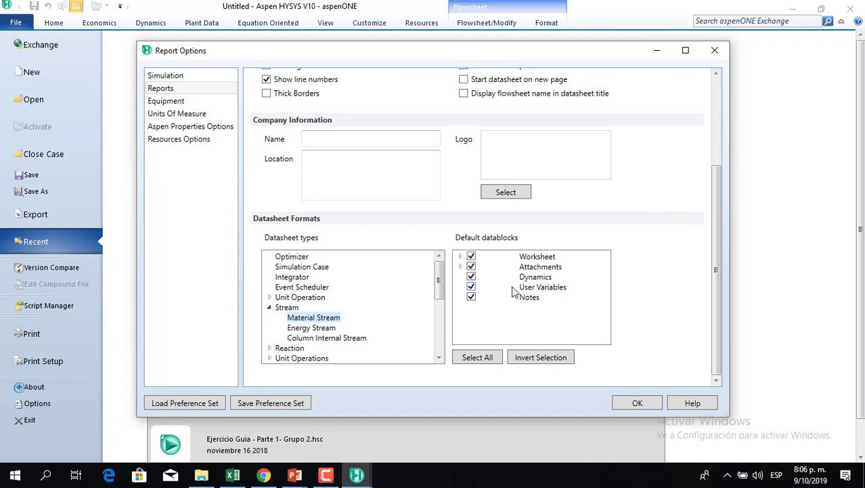
{"action": "left_click", "coordinate": [286, 308]}
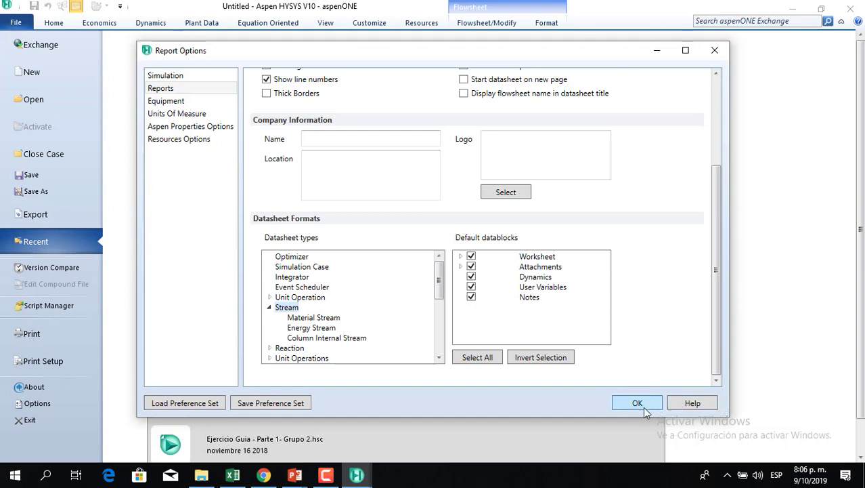
{"action": "left_click", "coordinate": [715, 52]}
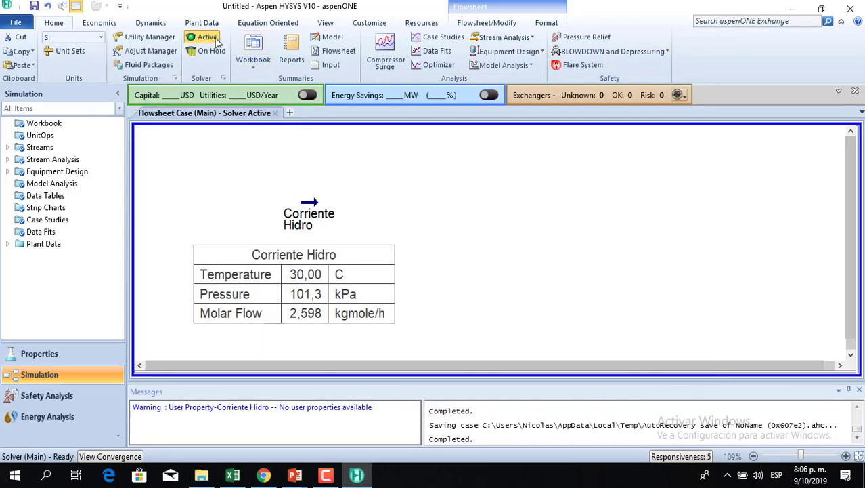
- Reopen the program options, recheck the default units of measure and report settings, and close the options
{"action": "left_click", "coordinate": [14, 23]}
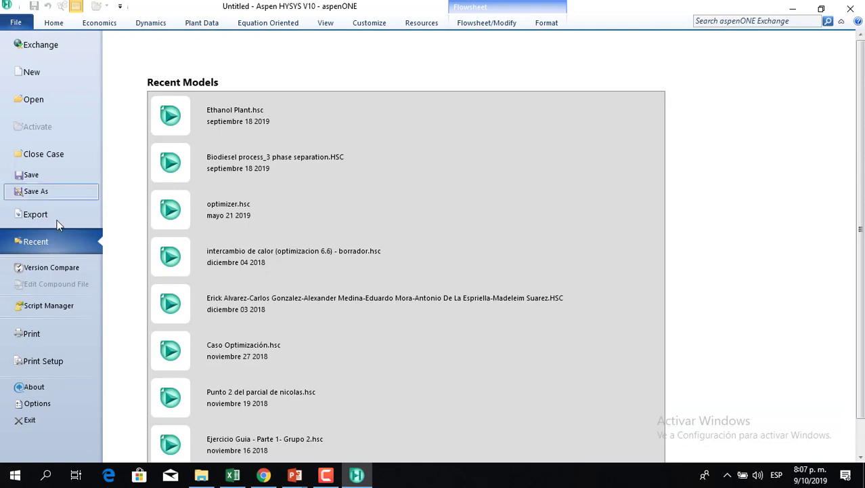
{"action": "left_click", "coordinate": [36, 403]}
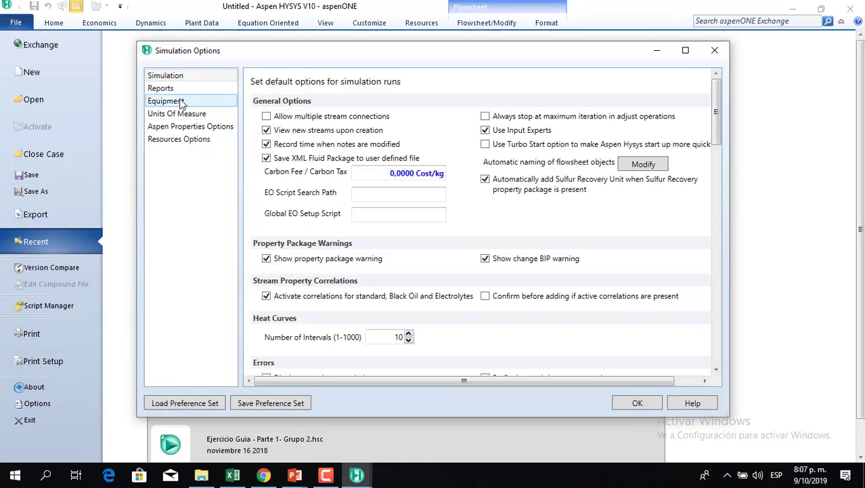
{"action": "left_click", "coordinate": [184, 114]}
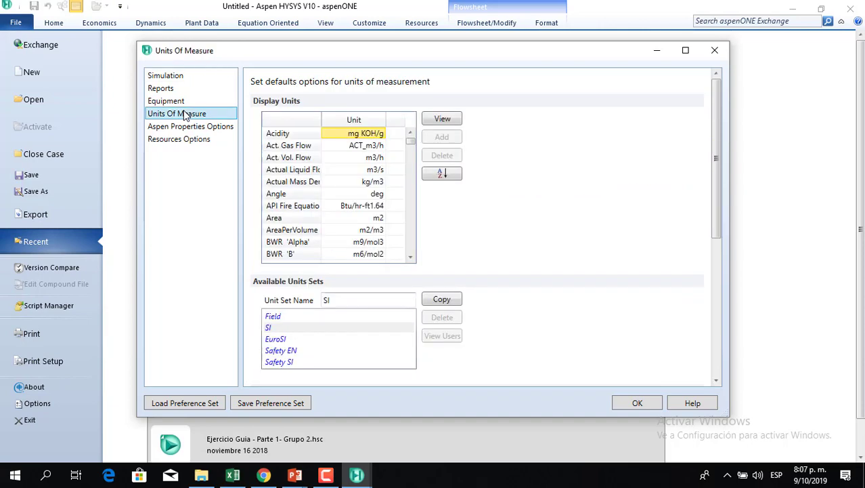
{"action": "left_click", "coordinate": [171, 88]}
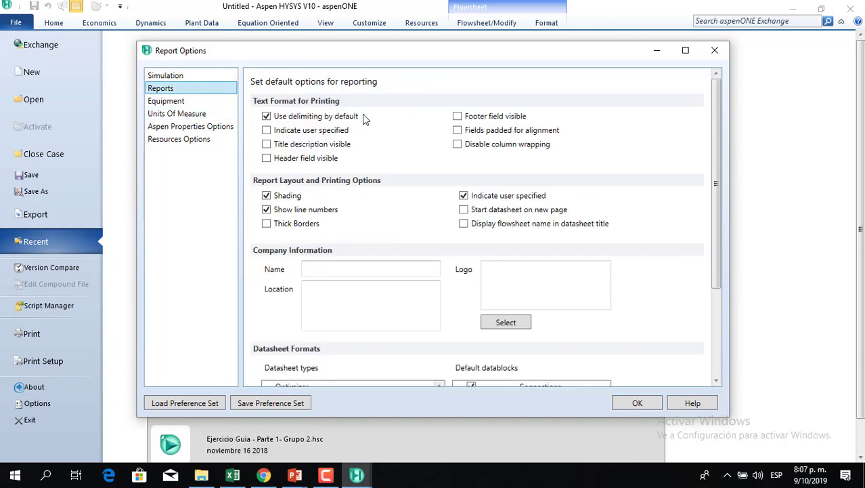
{"action": "left_click", "coordinate": [714, 50]}
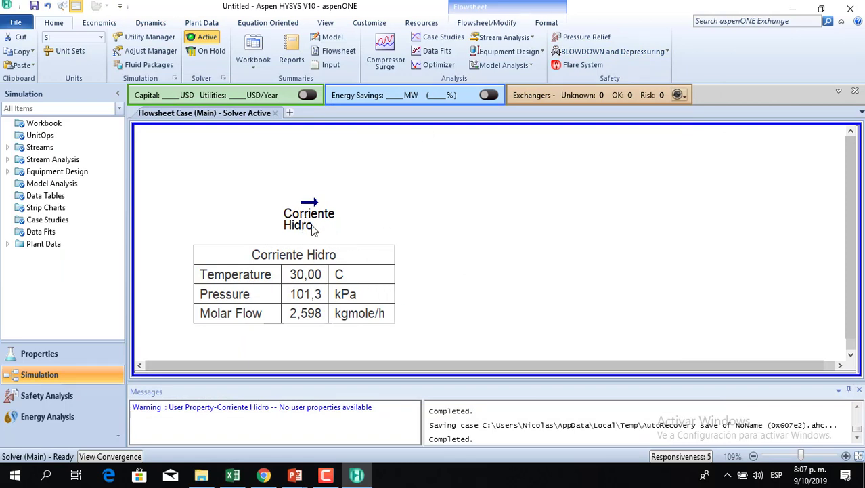
- Open the Corriente Hidro stream from the flowsheet to view its attached unit operations, and close it
{"action": "mouse_move", "coordinate": [312, 204]}
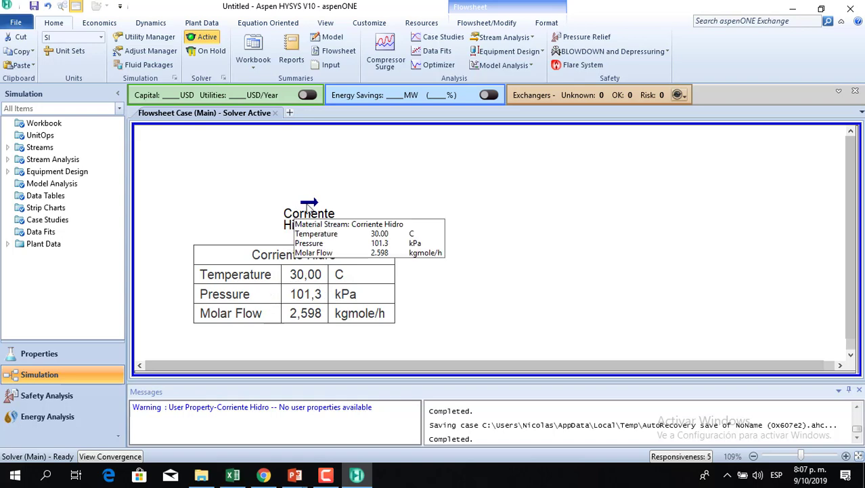
{"action": "double_click", "coordinate": [311, 202]}
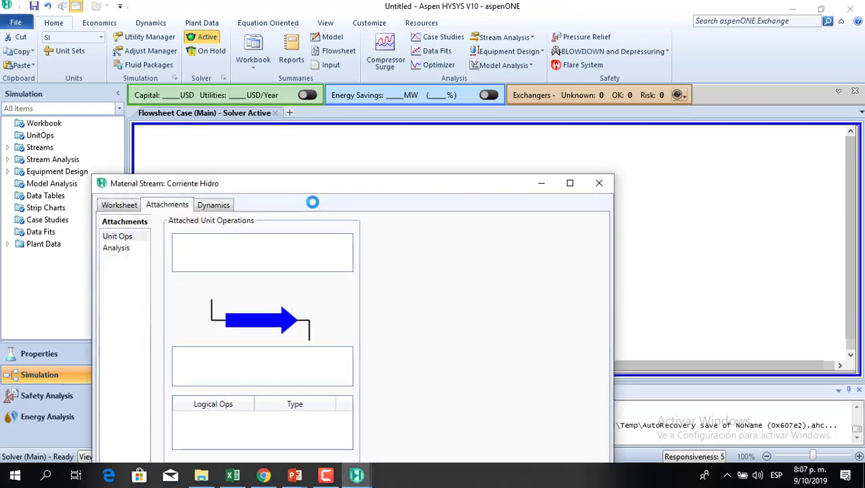
{"action": "left_click", "coordinate": [600, 183]}
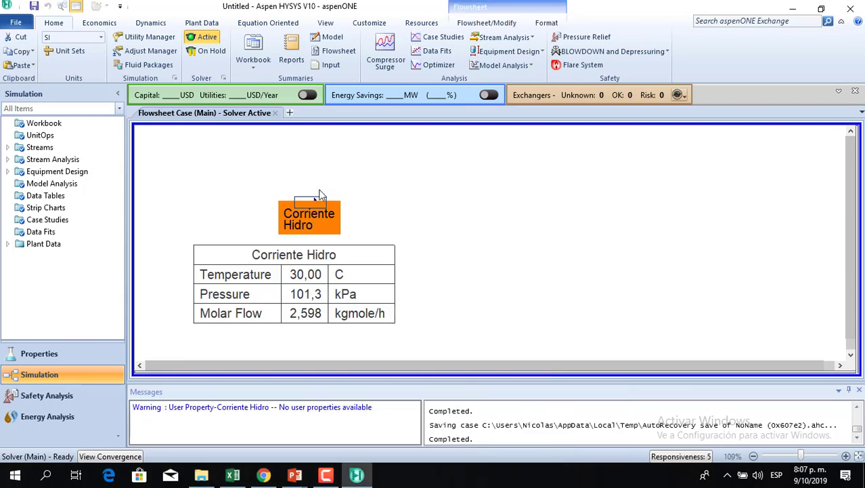
{"action": "right_click", "coordinate": [309, 200]}
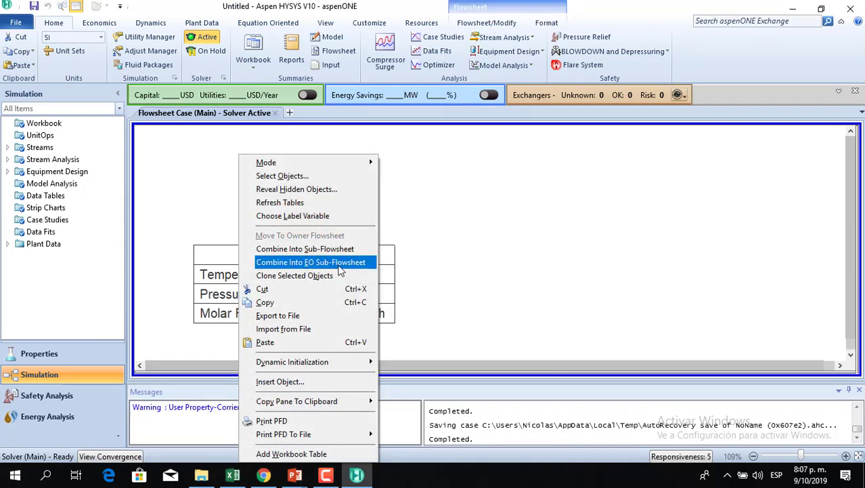
{"action": "left_click", "coordinate": [475, 289]}
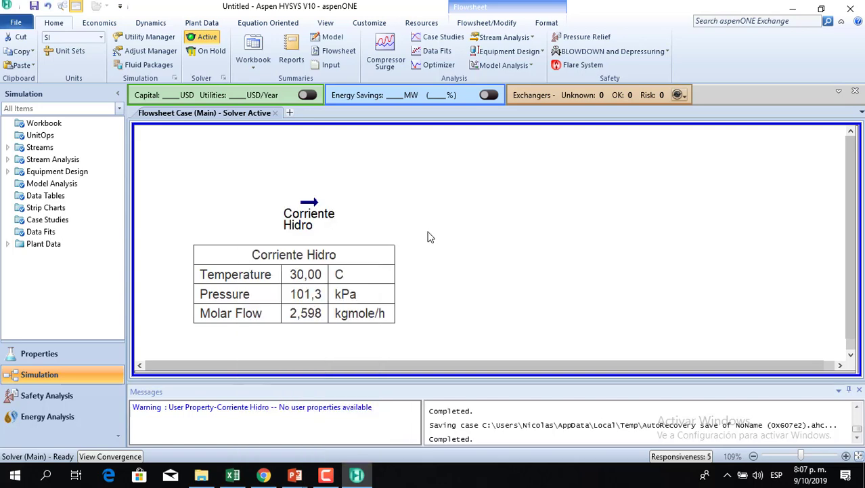
{"action": "right_click", "coordinate": [338, 258]}
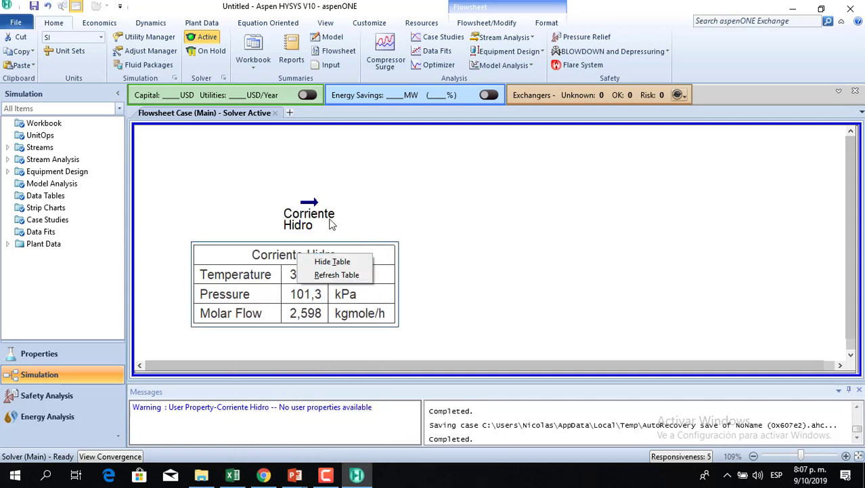
{"action": "left_click", "coordinate": [311, 205]}
{"action": "right_click", "coordinate": [311, 206]}
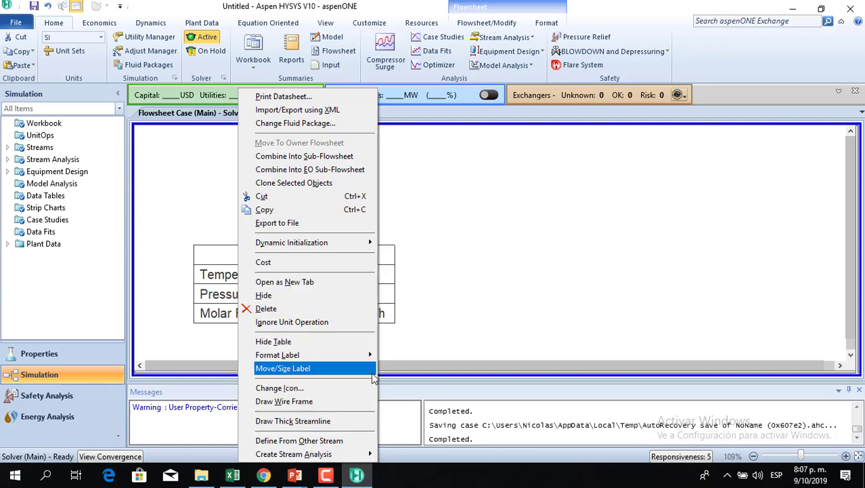
{"action": "left_click", "coordinate": [432, 305]}
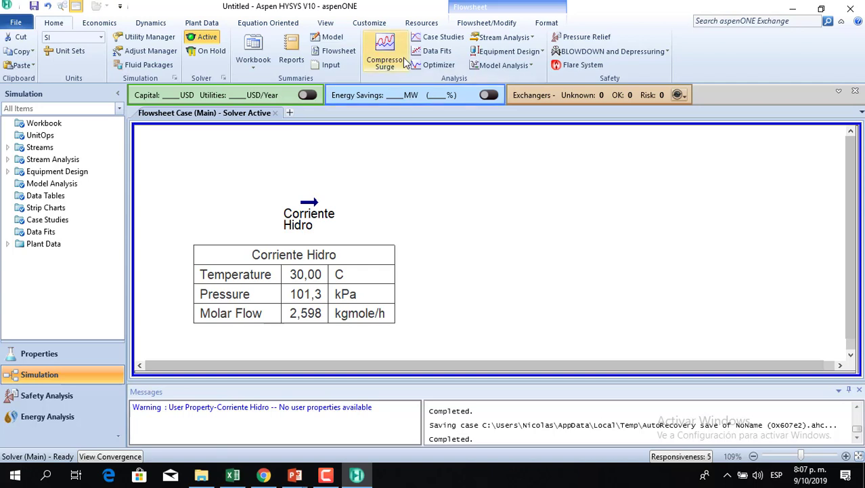
- Review the Default Colour Scheme in the flowsheet's conditional formatting editor, close it, and look over the text format and flowsheet modification tools
{"action": "left_click", "coordinate": [484, 26]}
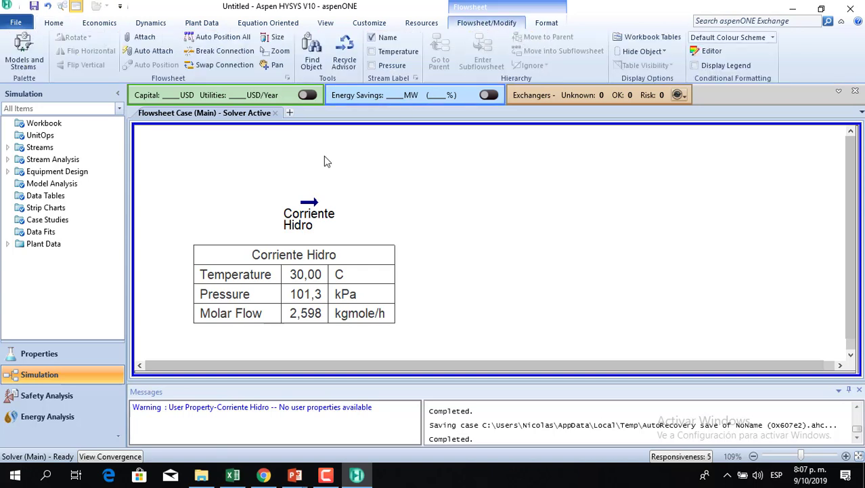
{"action": "left_click", "coordinate": [711, 51]}
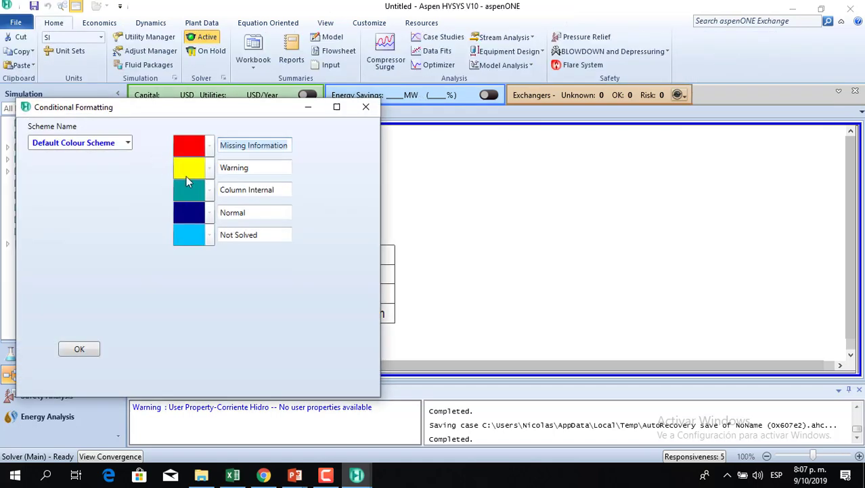
{"action": "left_click", "coordinate": [365, 108]}
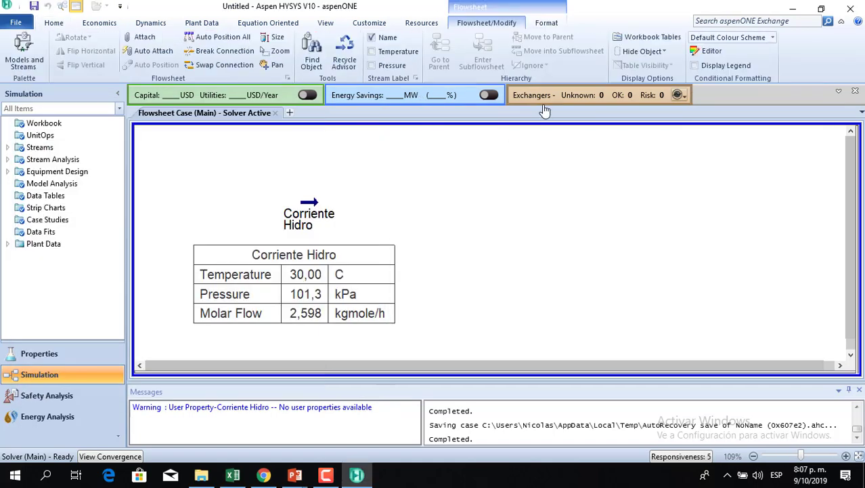
{"action": "left_click", "coordinate": [546, 25]}
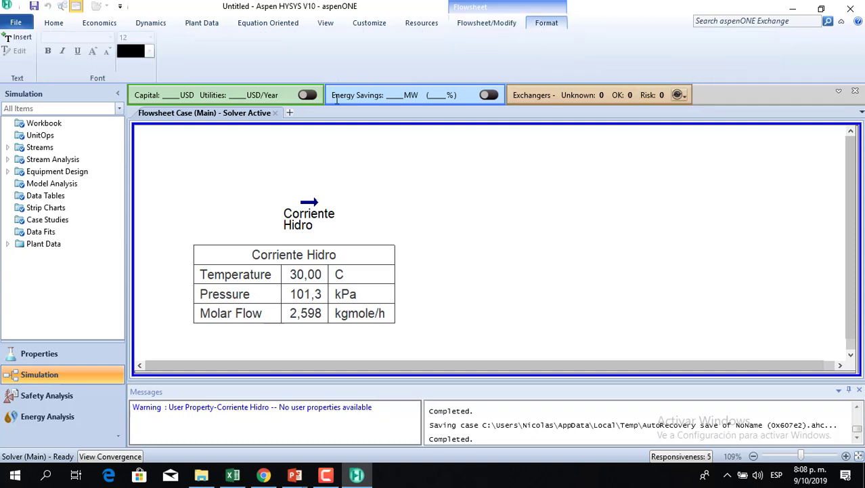
{"action": "left_click", "coordinate": [504, 29]}
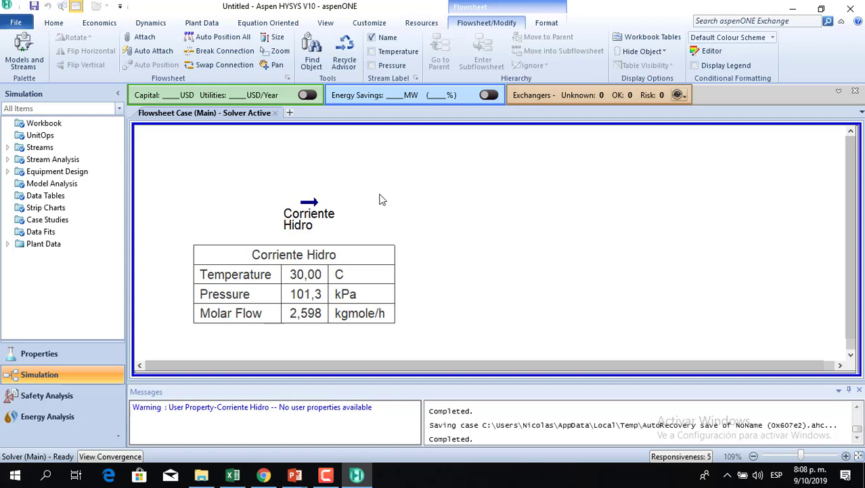
- Switch to the PowerPoint presentation and advance from the material stream properties slide to the Boiling Point Curve slide
{"action": "mouse_move", "coordinate": [295, 475]}
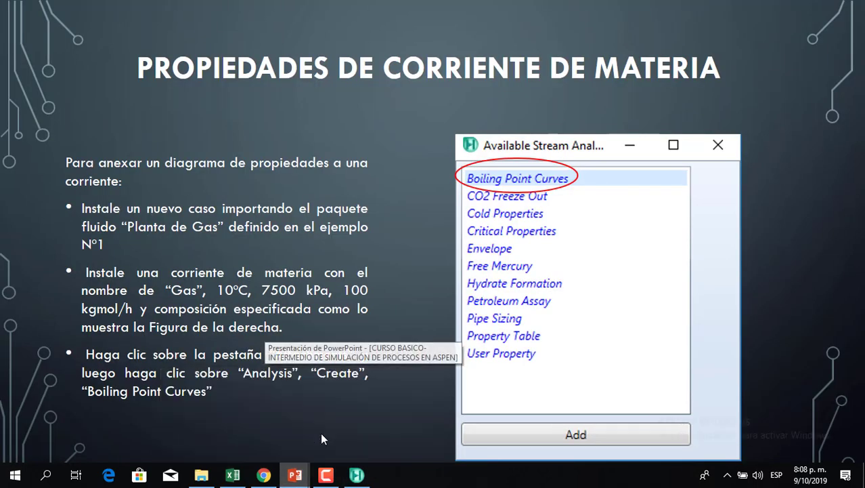
{"action": "left_click", "coordinate": [322, 436]}
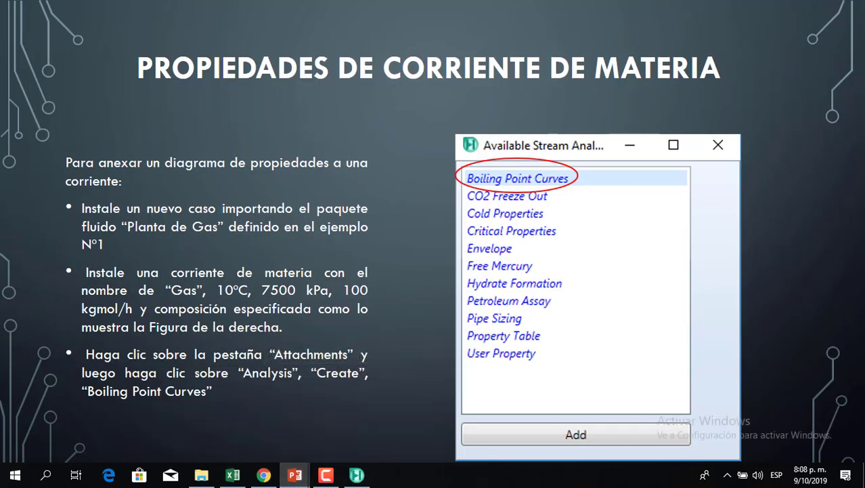
{"action": "left_click", "coordinate": [767, 279]}
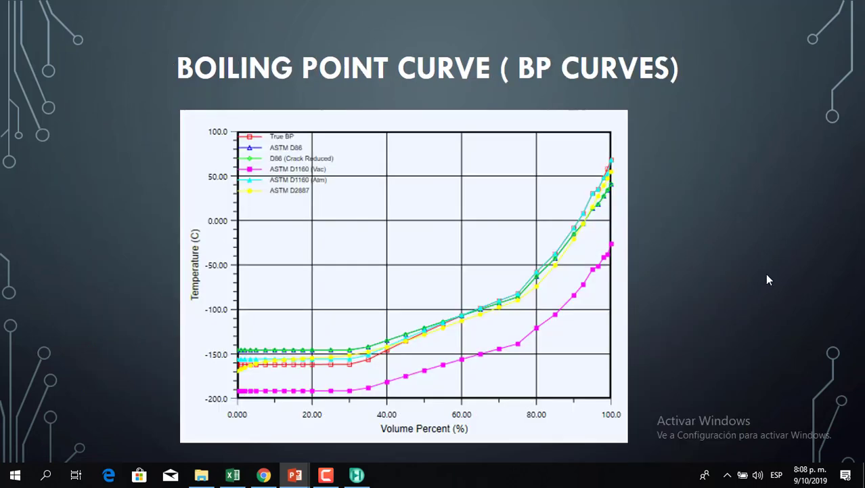